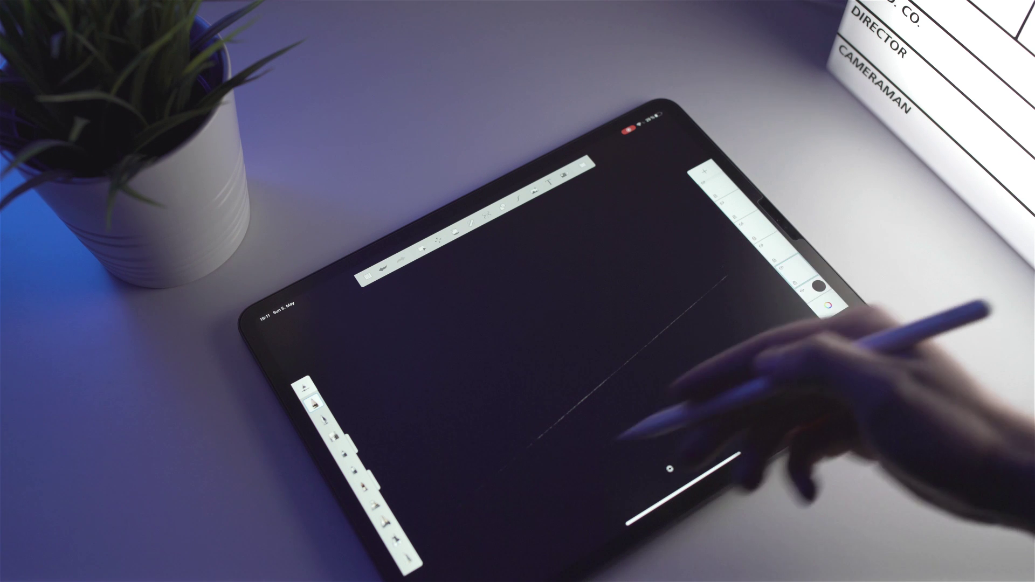
left_click(761, 246)
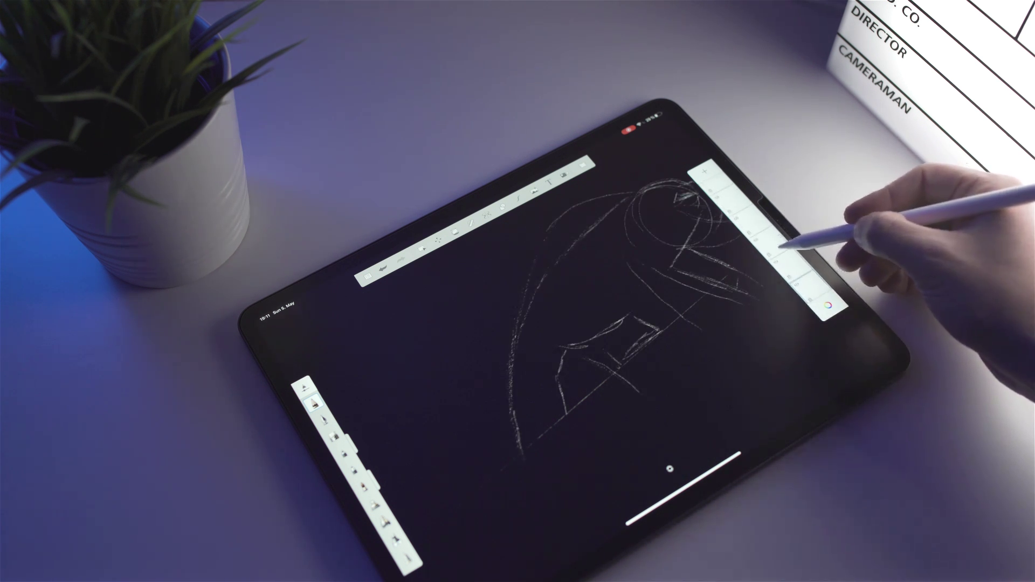
left_click_drag(692, 216, 666, 261)
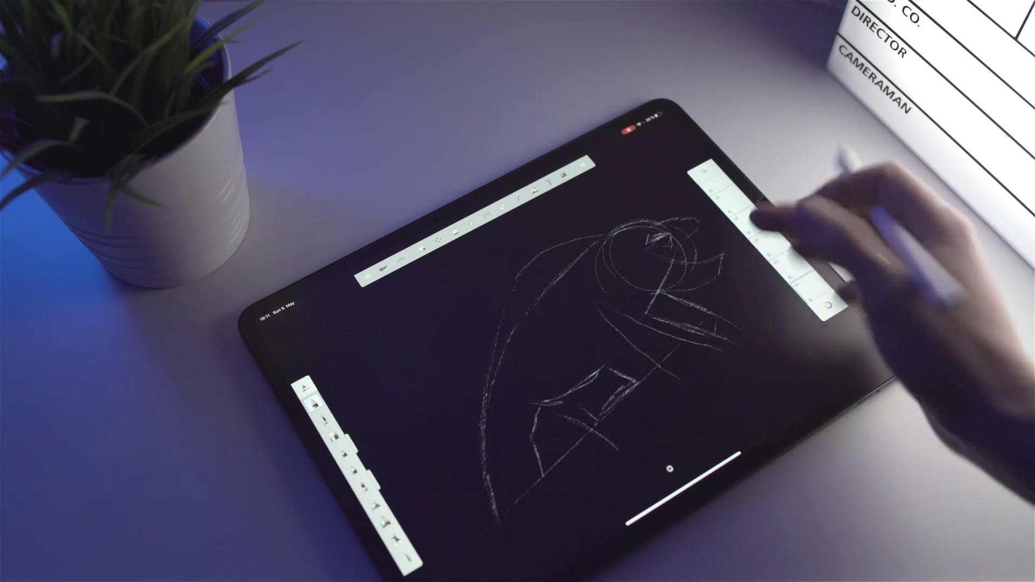
scroll(665, 286, "up", 5)
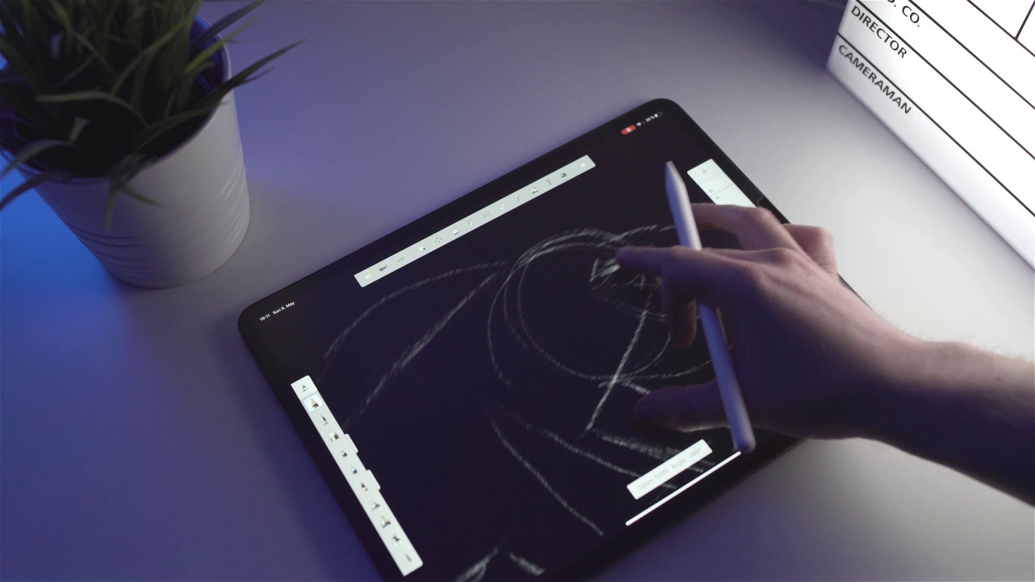
scroll(627, 280, "down", 4)
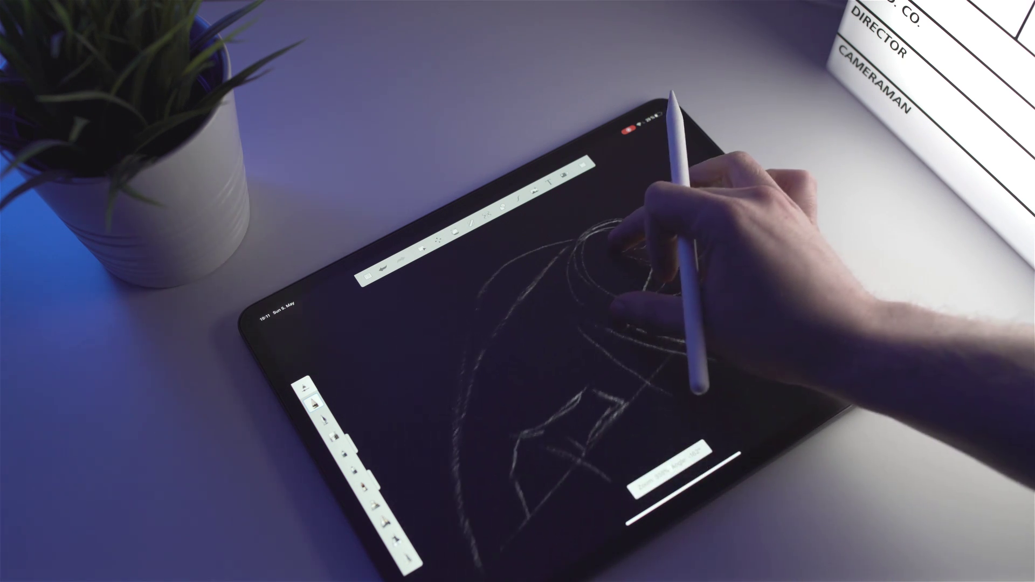
scroll(628, 280, "down", 1)
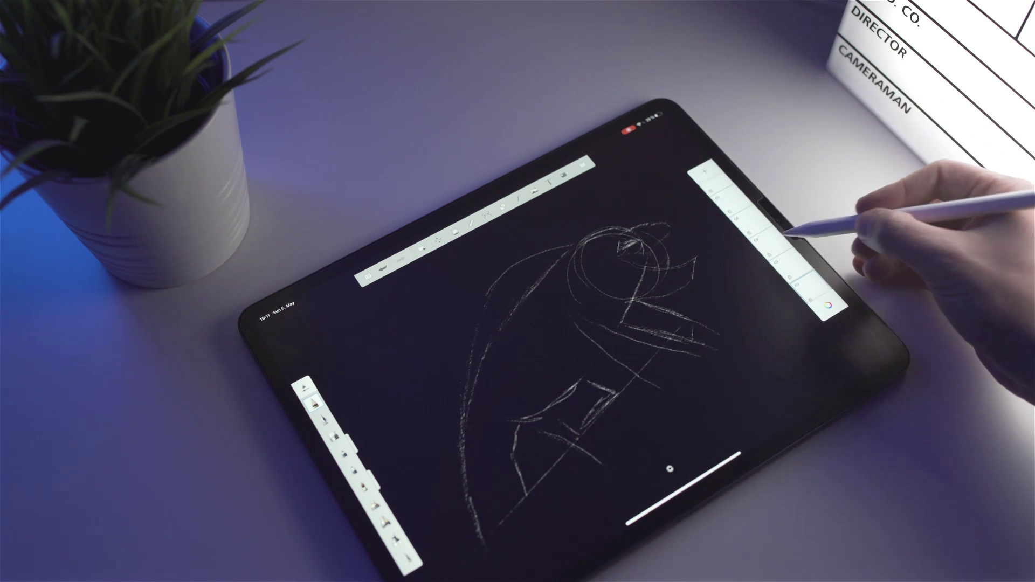
left_click(756, 240)
scroll(630, 269, "down", 1)
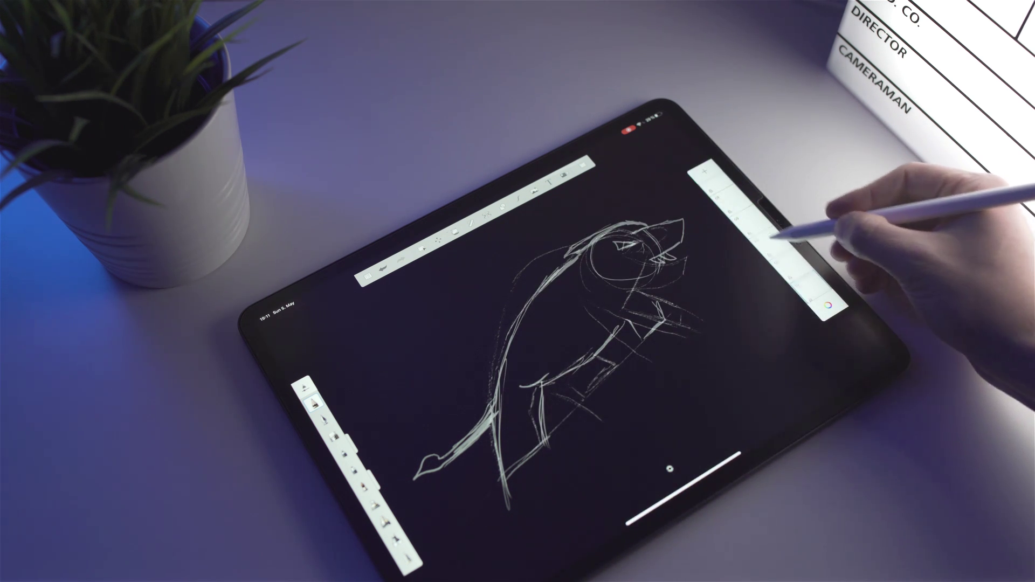
scroll(771, 238, "down", 2)
left_click(761, 244)
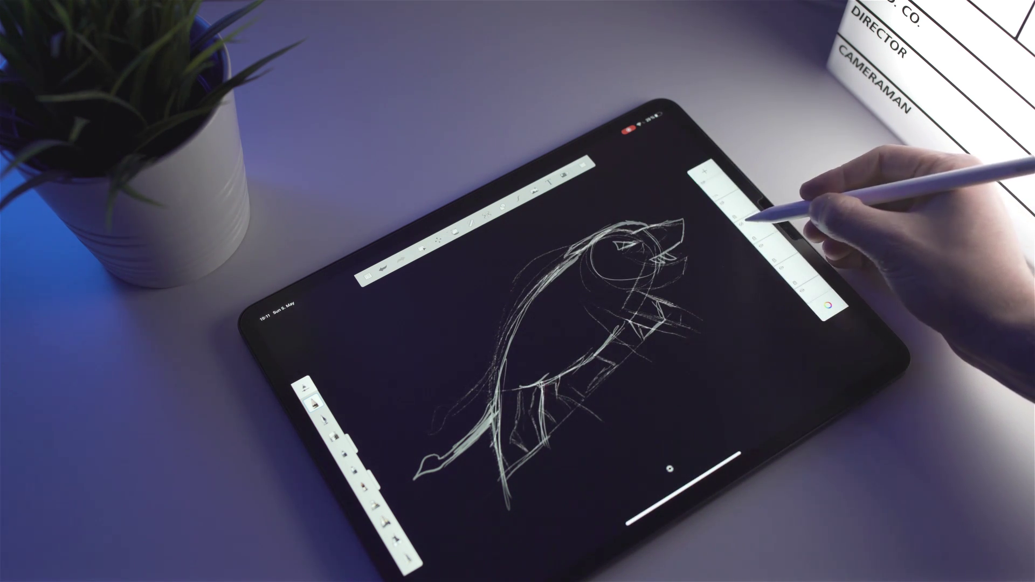
left_click(722, 202)
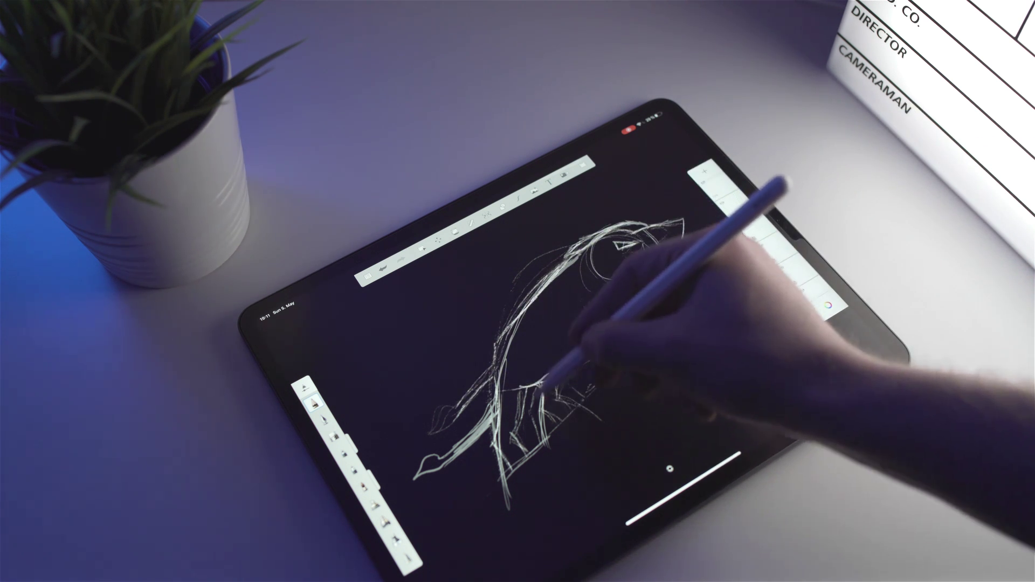
scroll(765, 217, "up", 3)
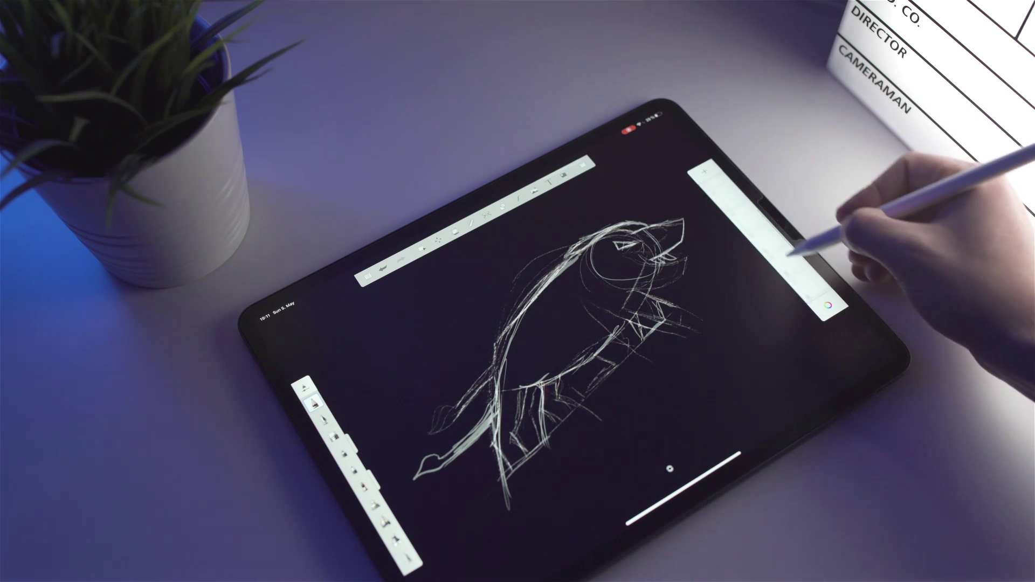
left_click(747, 224)
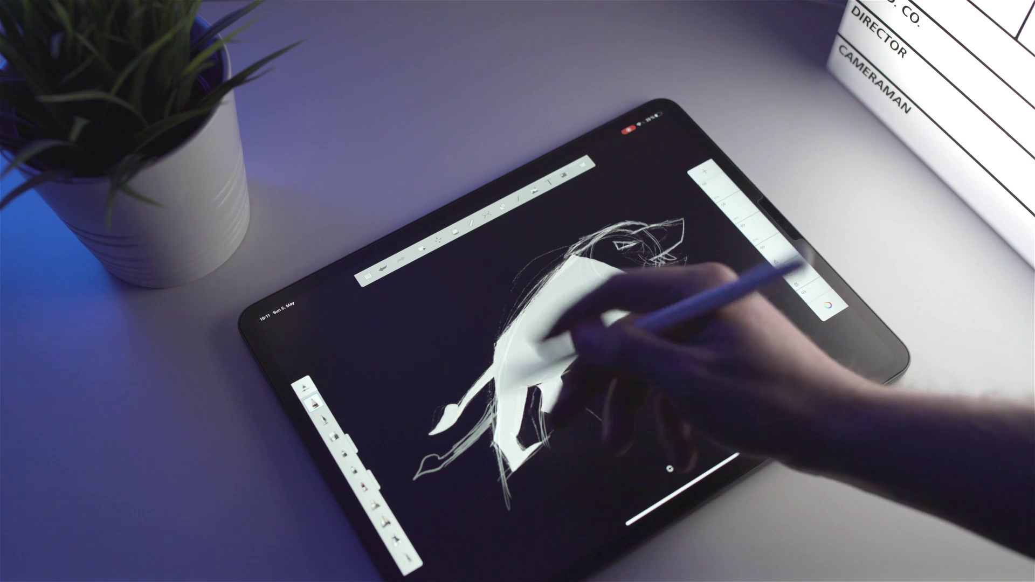
scroll(534, 367, "up", 5)
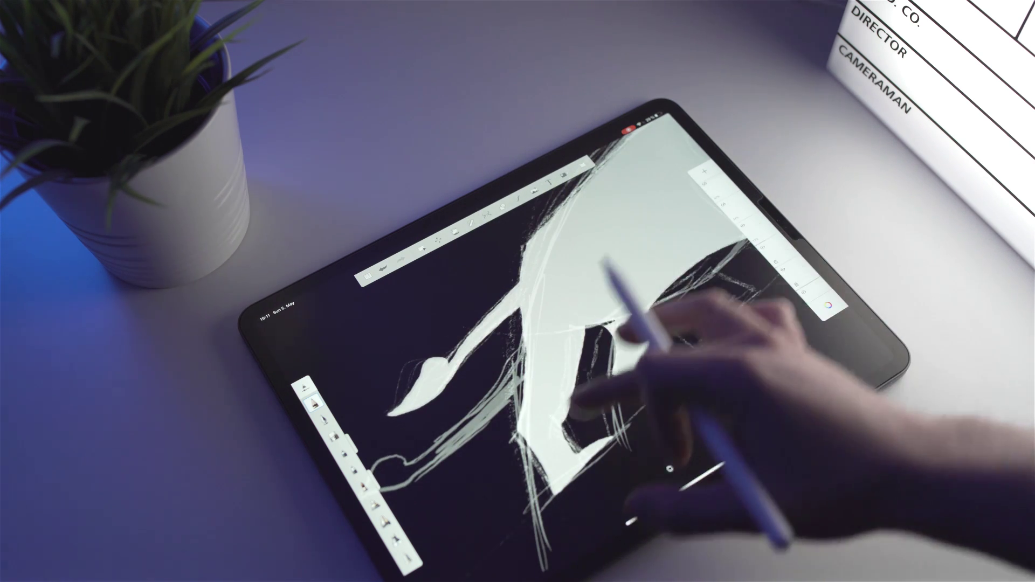
left_click_drag(658, 220, 501, 391)
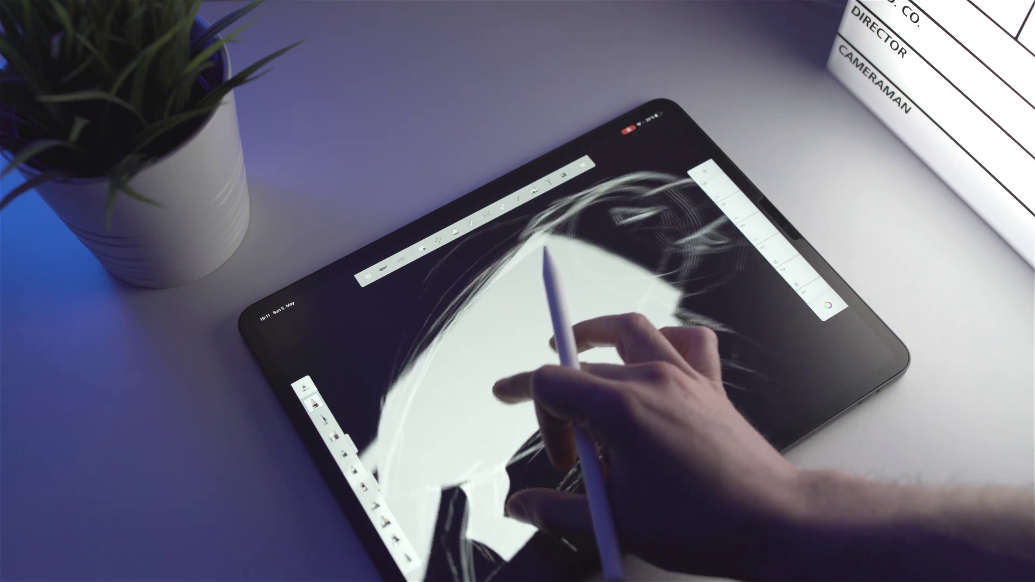
scroll(539, 350, "down", 5)
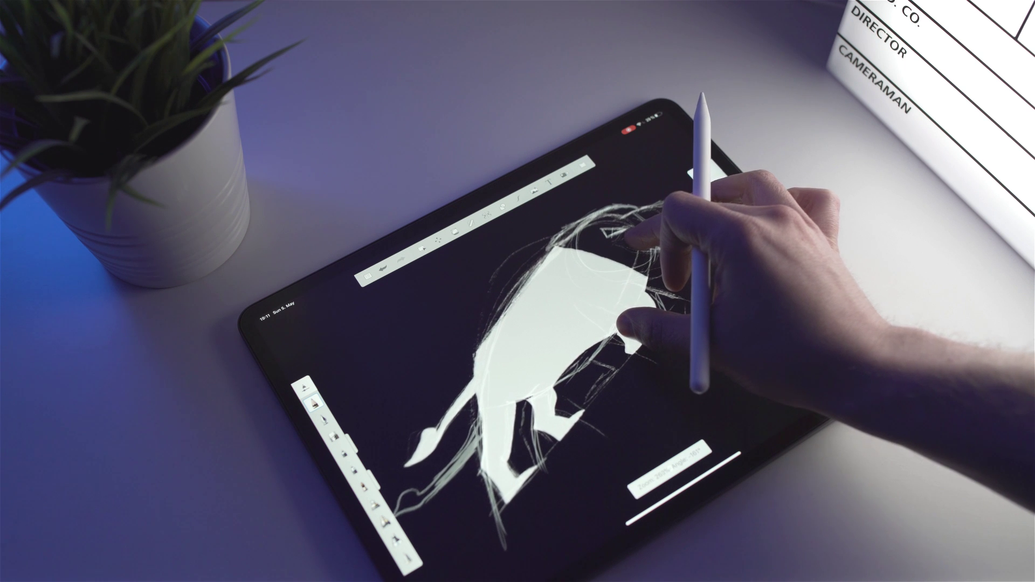
scroll(628, 278, "up", 1)
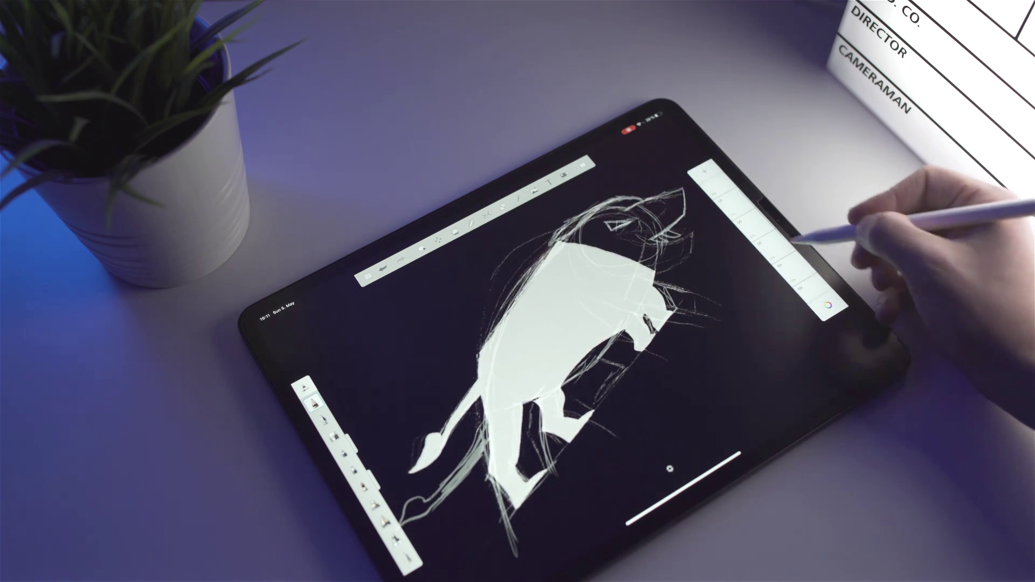
left_click(760, 243)
left_click(779, 264)
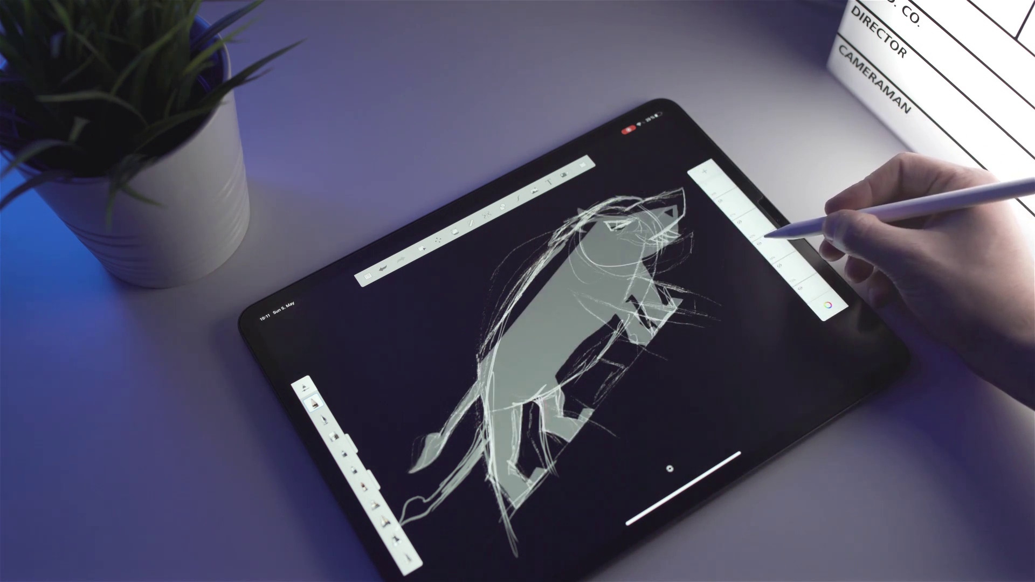
left_click(755, 224)
left_click(755, 224)
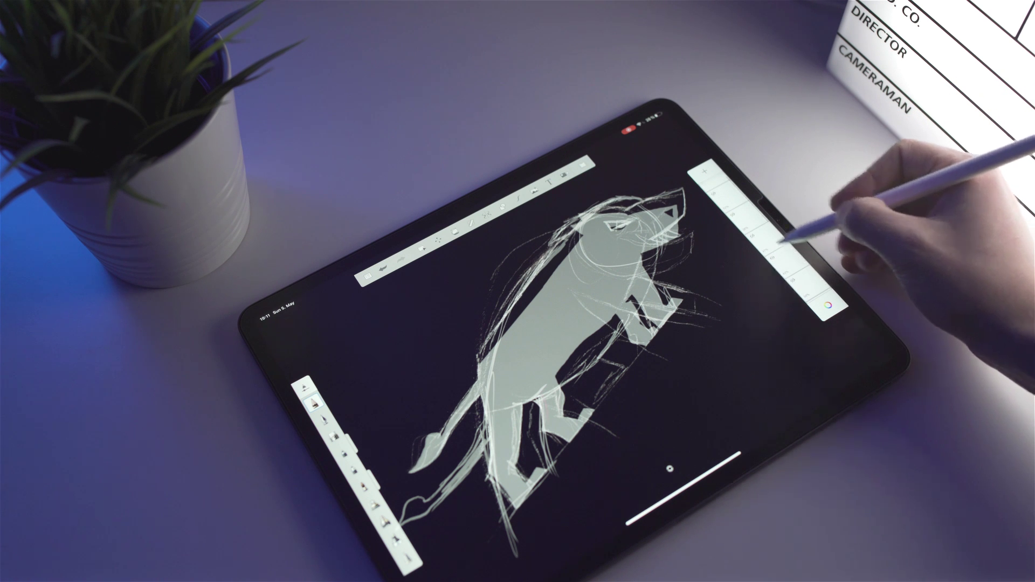
left_click(760, 232)
left_click(761, 225)
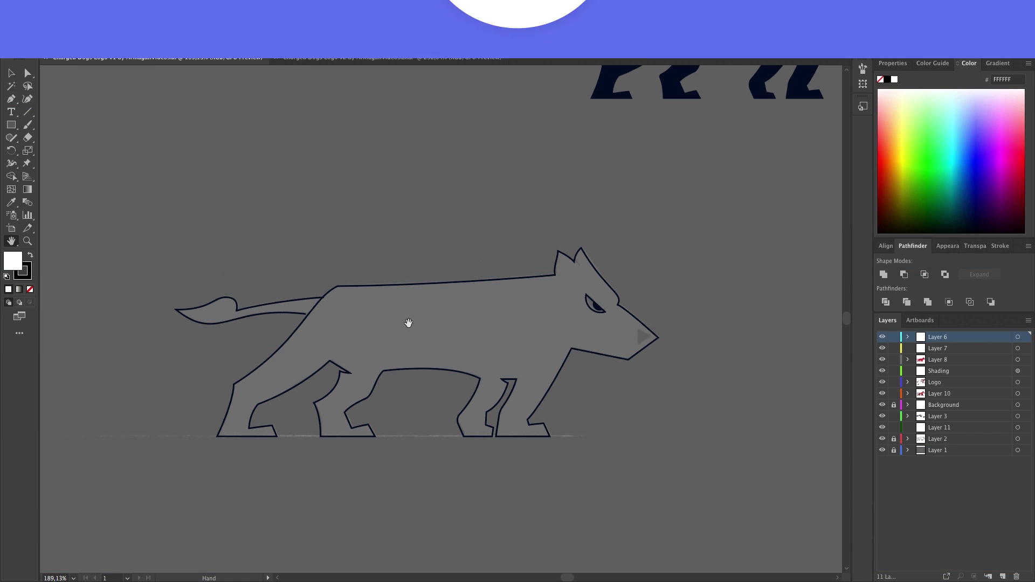
- Unlock Layer 2 and move its traced dog outline horizontally off the gray reference silhouette
key("v")
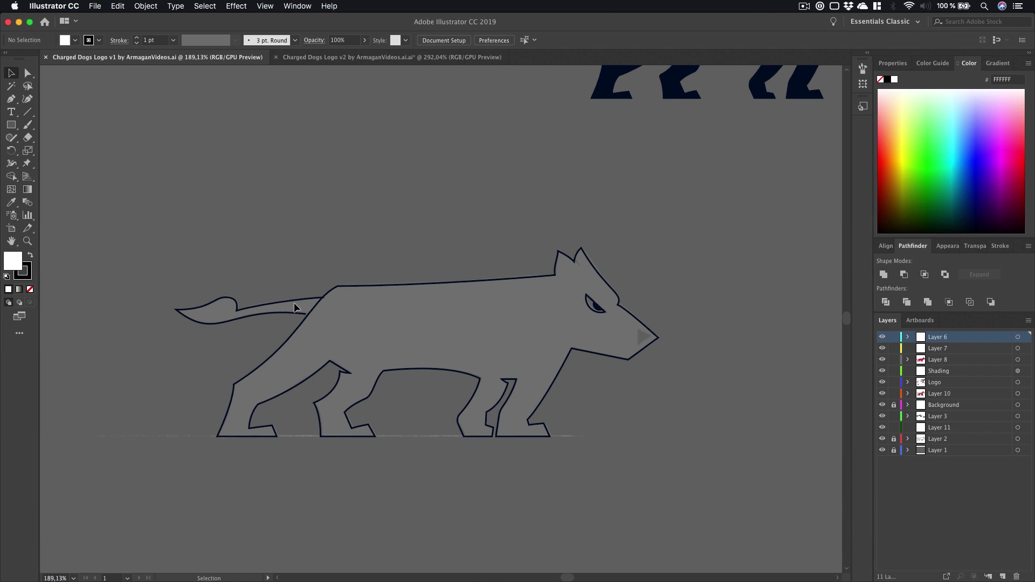
left_click(893, 439)
left_click(312, 318)
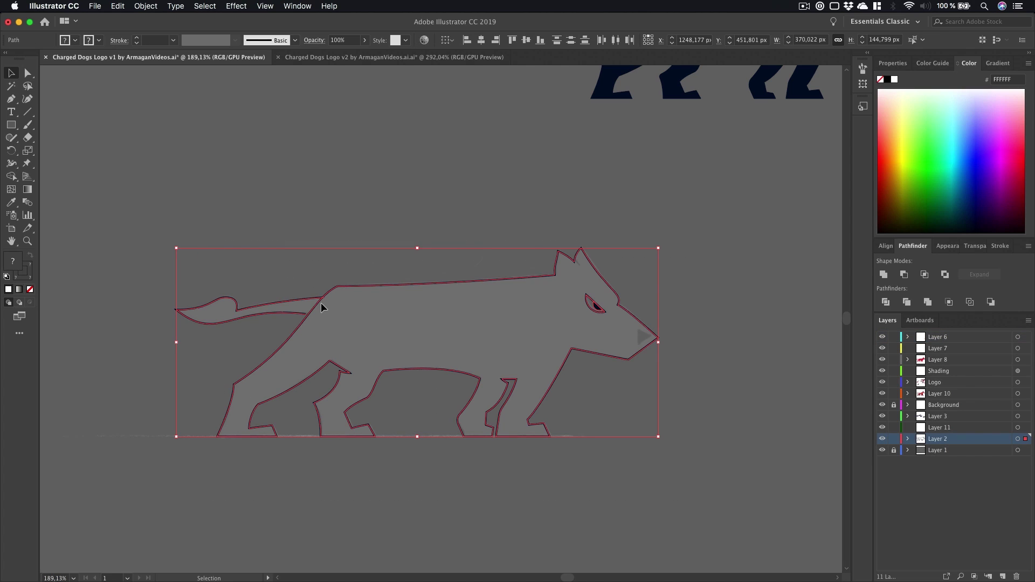
left_click_drag(319, 306, 706, 303)
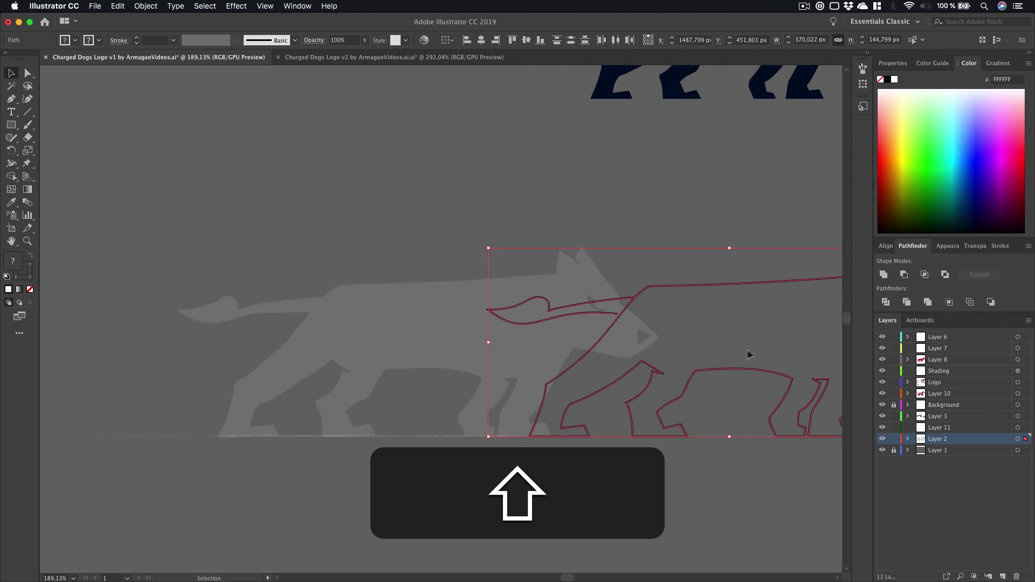
left_click(610, 463)
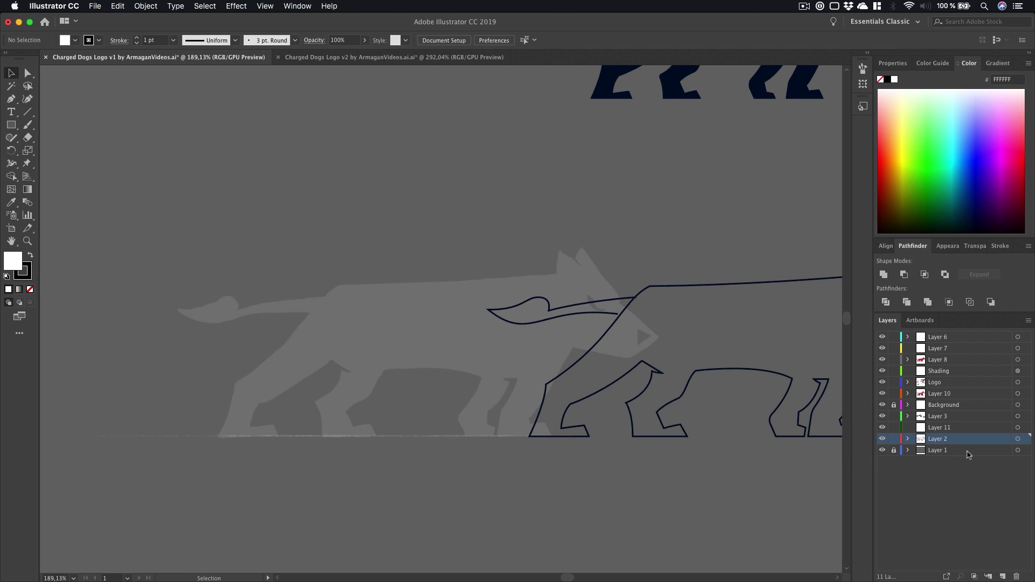
- Review the layer options of Layer 1 and its opacity setting, and make Layer 2 the active layer
double_click(968, 450)
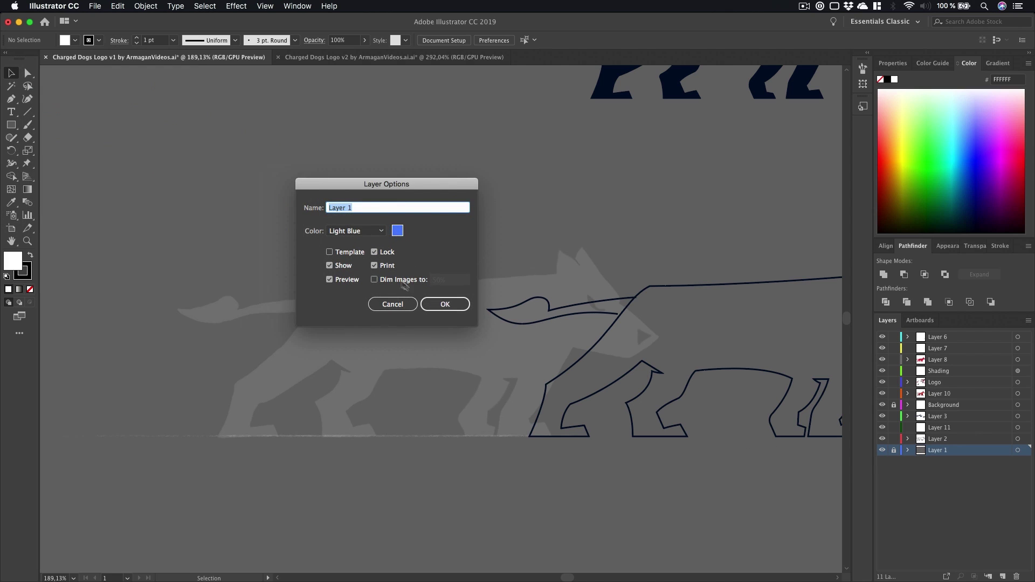
left_click(445, 304)
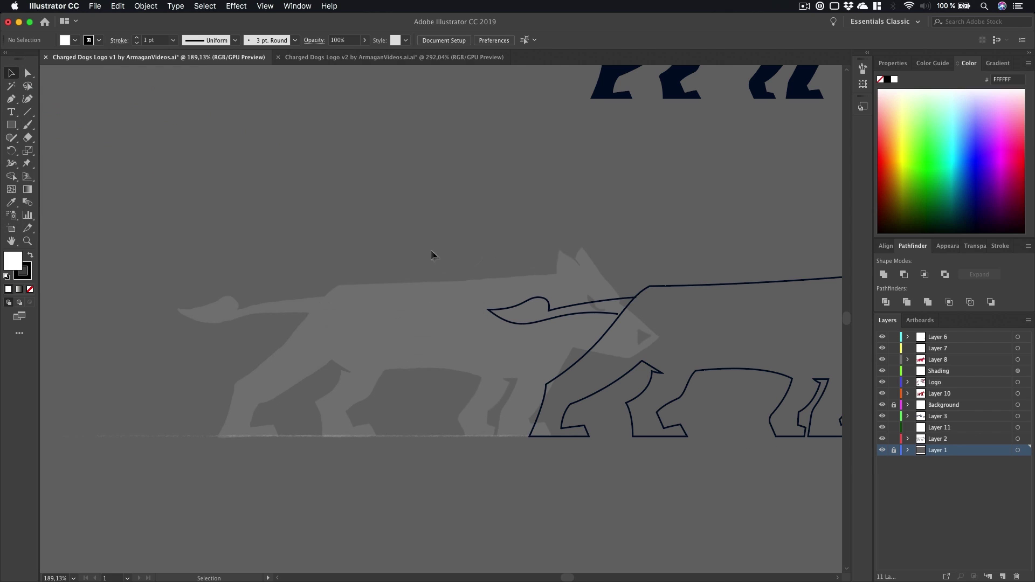
left_click(975, 247)
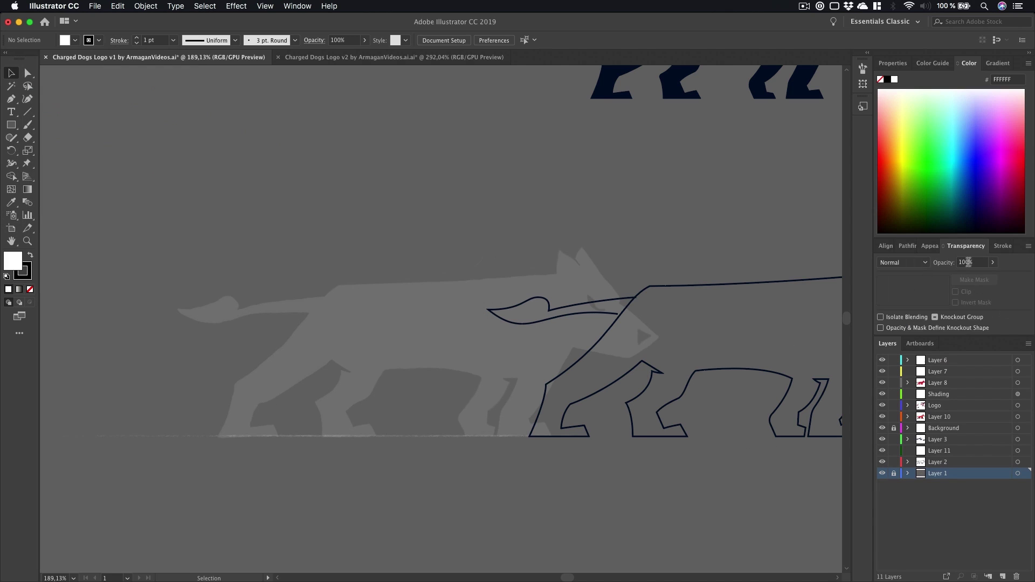
left_click(945, 464)
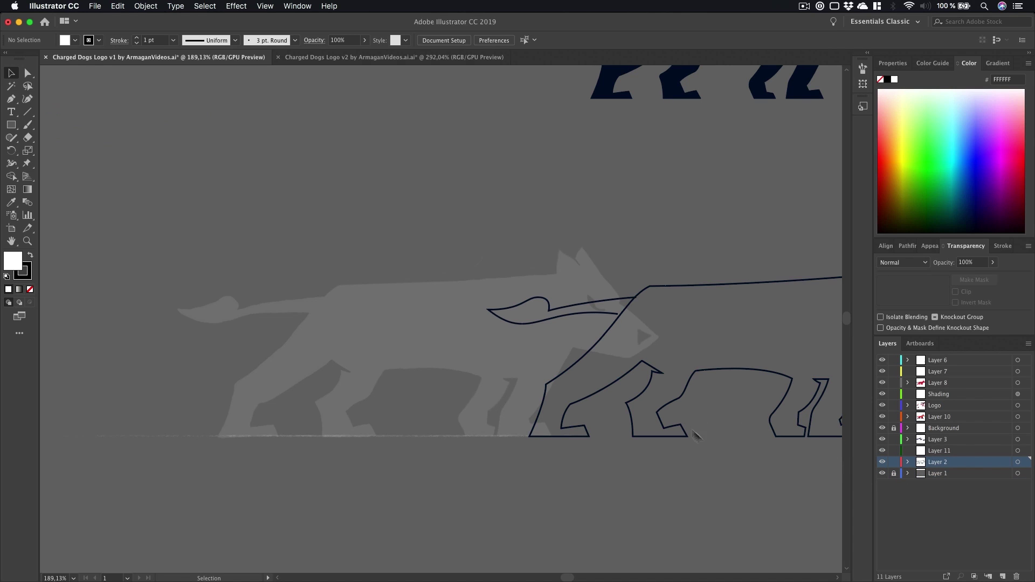
- Undo the previous outline move, and shift all of the dog's traced outlines horizontally to the right, clear of most of the silhouette
key("super+z")
left_click(625, 388)
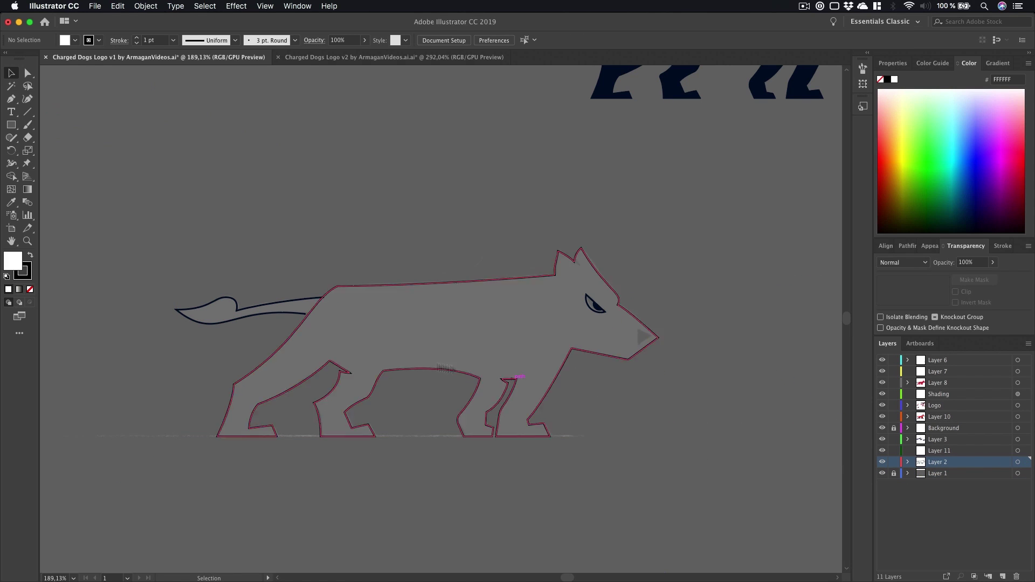
key("z")
key("h")
left_click_drag(411, 340, 478, 339)
key("v")
left_click_drag(107, 215, 697, 314)
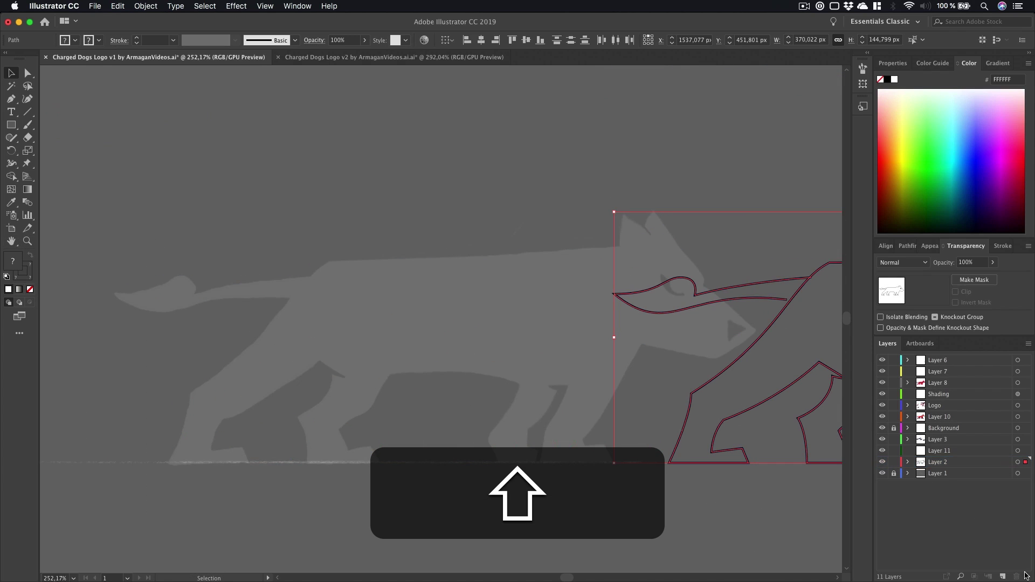
- Create a new layer above Layer 2 and lock Layer 2
left_click(1002, 576)
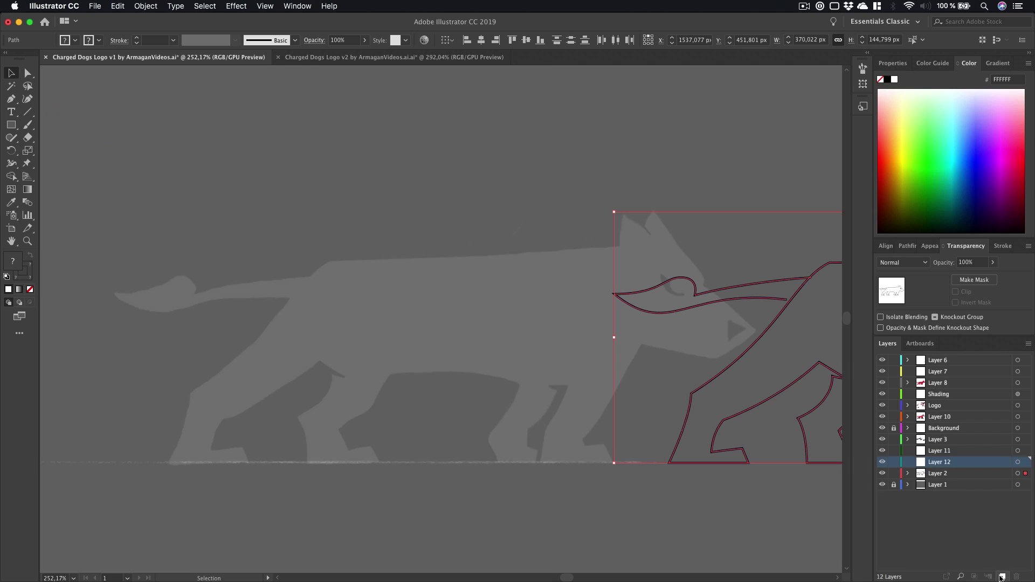
left_click(894, 473)
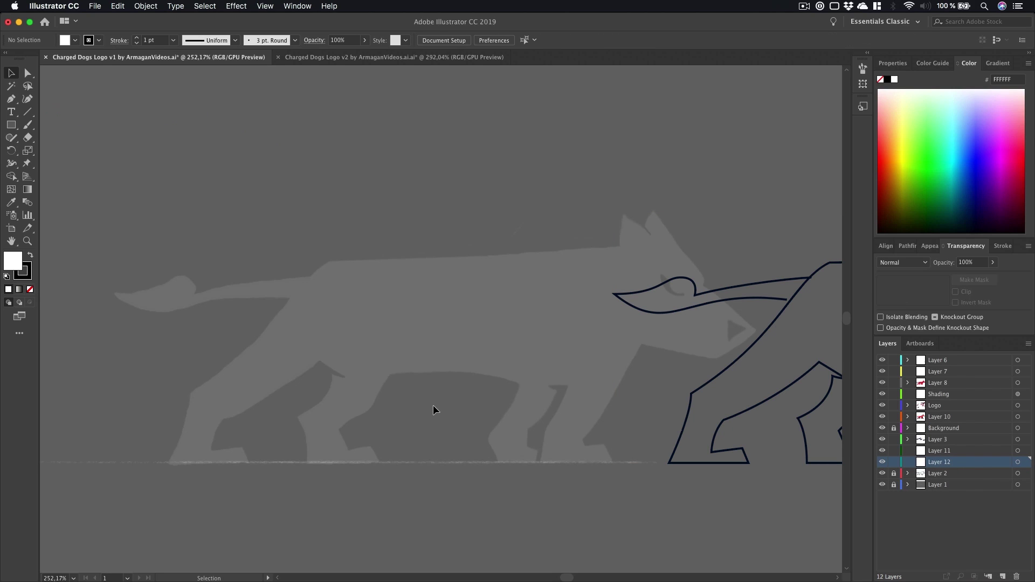
- Try tracing the dog's back and upper tail edge with many short Pen tool segments, and undo those segments
key("p")
left_click(618, 249)
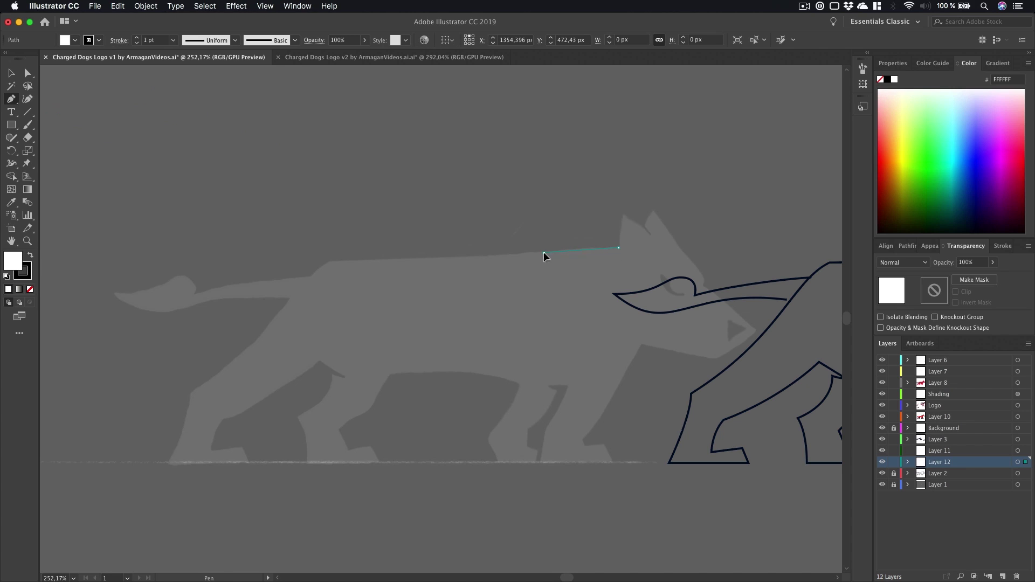
left_click(544, 253)
left_click(437, 257)
left_click(368, 262)
left_click(326, 261)
left_click(314, 277)
left_click(205, 295)
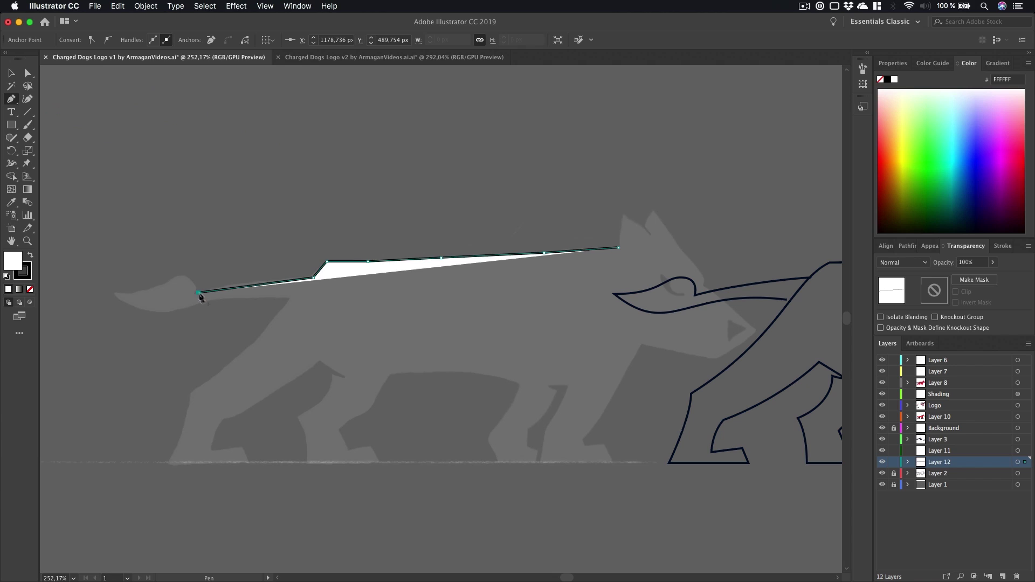
key("super+z")
key("super+z")
key("super+z")
key("super+z")
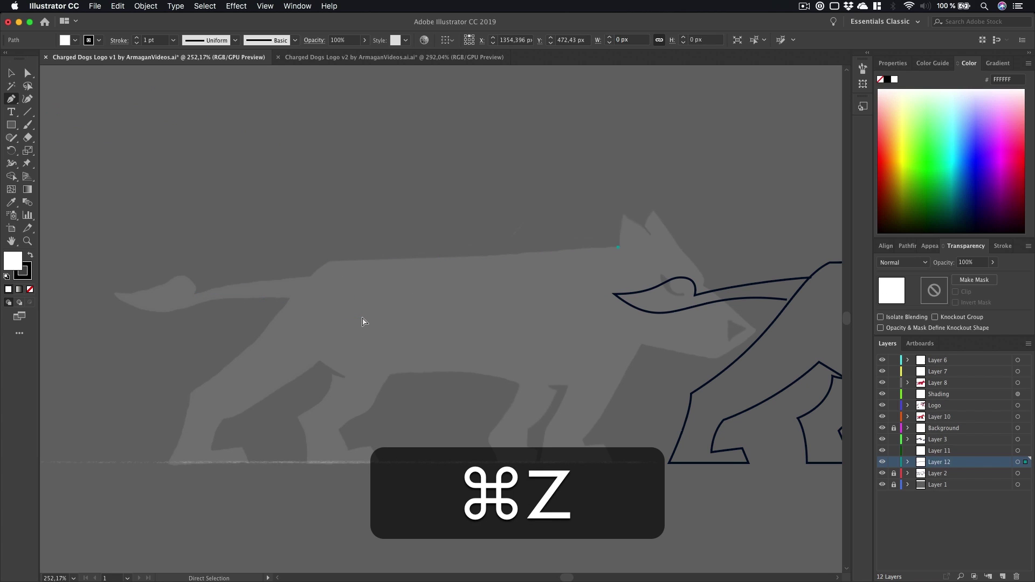
- Deselect the artwork and set the fill to none for tracing
key("super+a")
key("a")
left_click(30, 289)
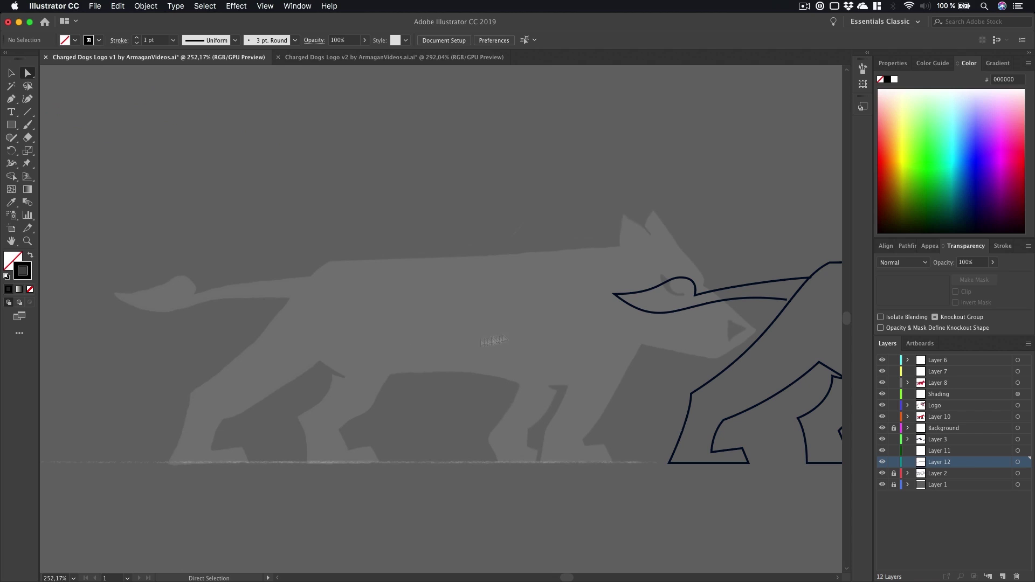
- Trace the dog's back with a straight Pen tool segment from the base of the neck to the rump
key("p")
left_click(619, 247)
left_click(330, 261)
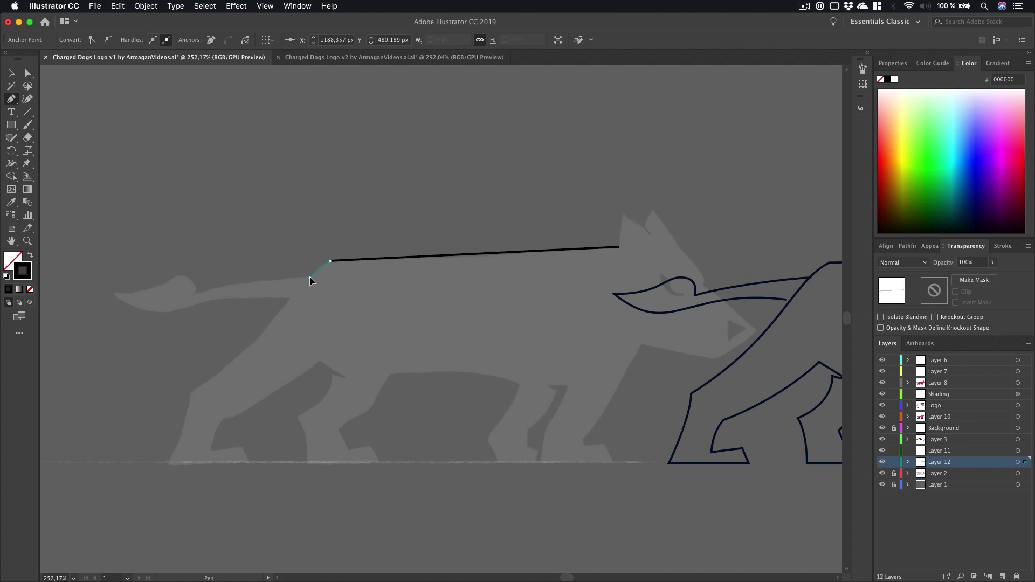
key("super+z")
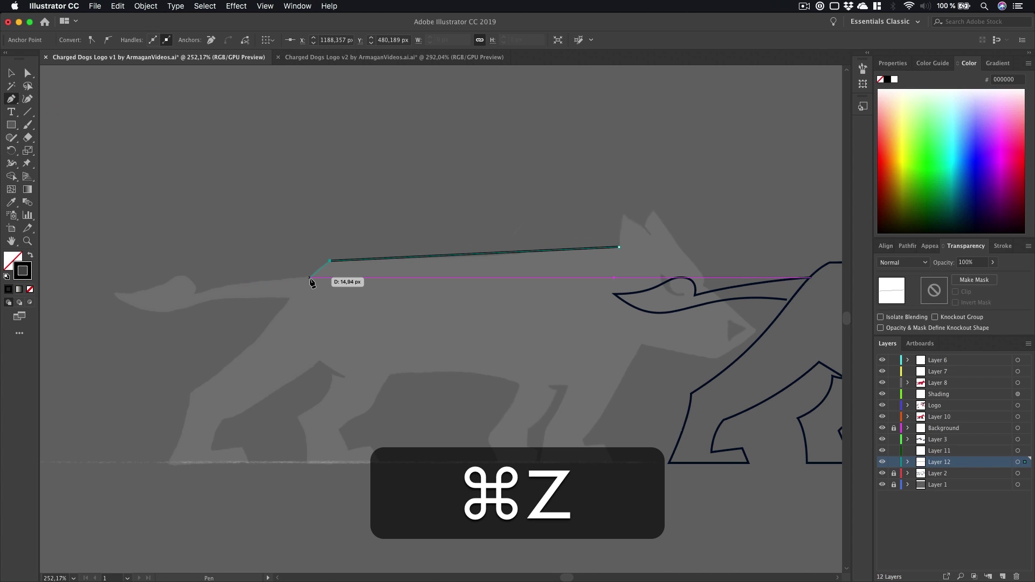
- Continue the path to the tail base, curve it along the tail's upper edge and adjust the handles to fit the silhouette
left_click_drag(311, 278, 296, 233)
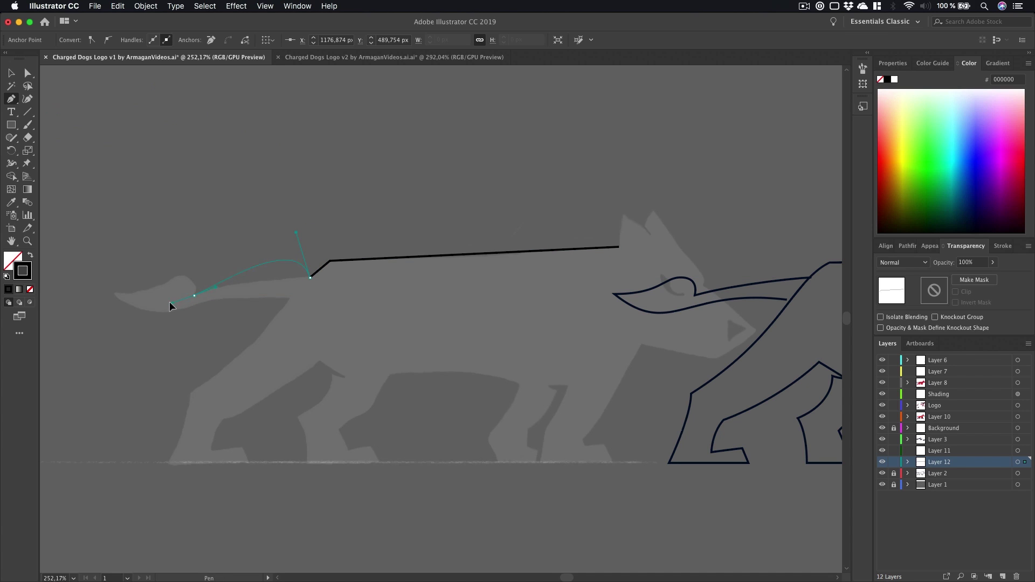
left_click_drag(158, 300, 157, 300)
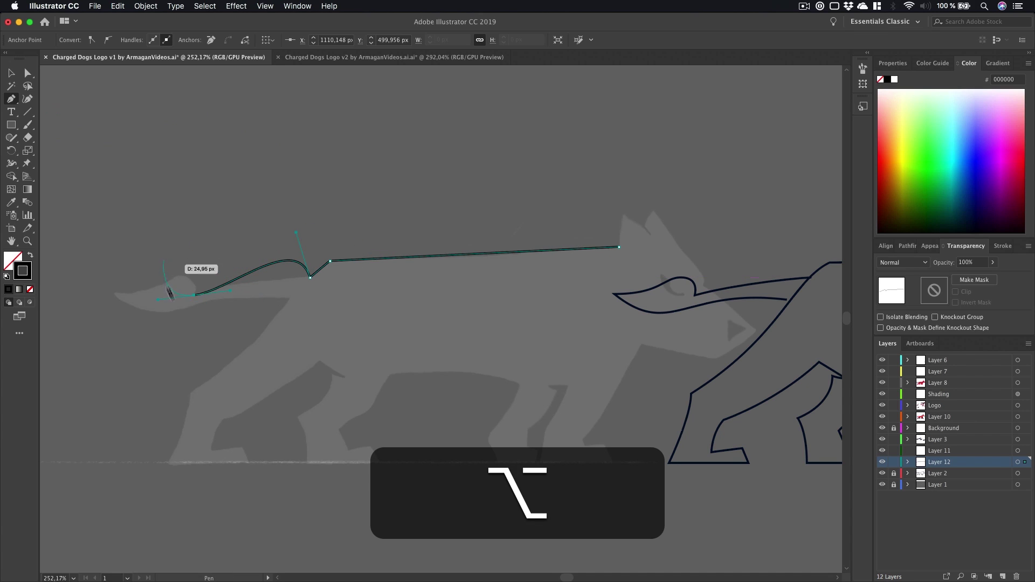
left_click_drag(297, 236, 294, 268)
left_click_drag(231, 292, 237, 280)
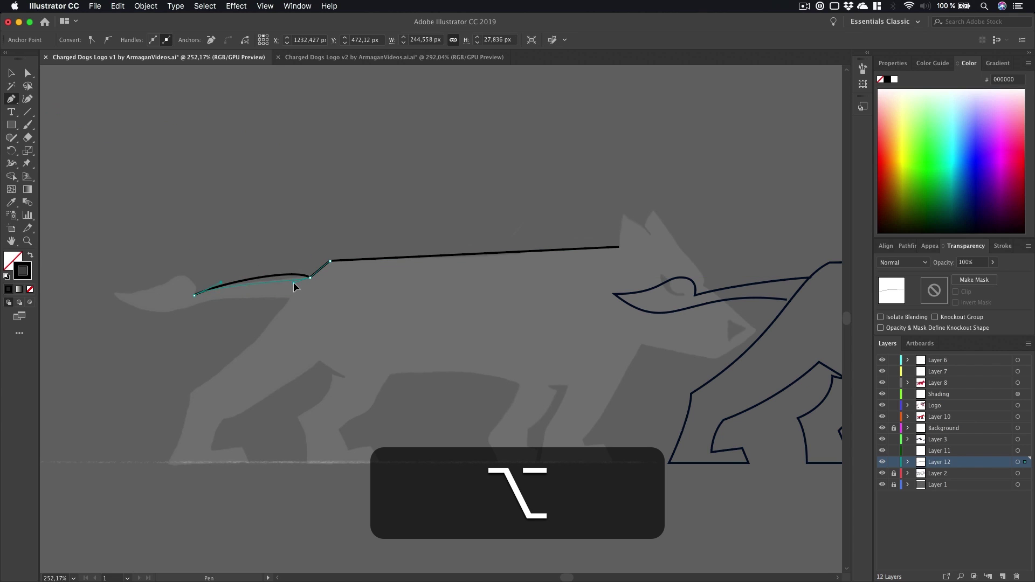
- Trace the rounded upper edge of the tail tuft to the tail tip with a curved Pen segment
key("z")
left_click_drag(216, 277, 433, 275)
key("h")
left_click_drag(328, 274, 439, 261)
key("z")
left_click_drag(506, 296, 398, 300)
key("h")
left_click_drag(424, 302, 408, 263)
key("p")
left_click_drag(231, 320, 172, 308)
left_click_drag(408, 263, 394, 234)
- Curve the path from the tail tip along the tail's underside to the hindquarters, refine its handle and deselect the path
left_click_drag(230, 319, 257, 378)
left_click_drag(575, 329, 704, 362)
left_click_drag(257, 379, 314, 410)
key("alt+a")
left_click(528, 377)
key("z")
left_click_drag(612, 372, 504, 369)
key("h")
left_click_drag(504, 369, 275, 345)
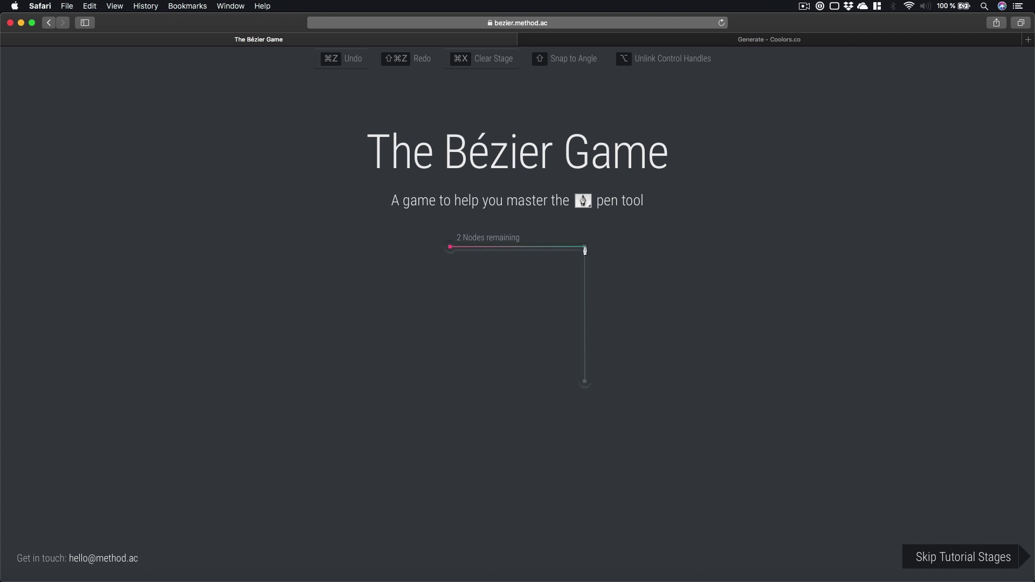
- In the Bézier Game in Safari, finish the right-angle stage and trace the house outline with straight, angle-snapped segments
left_click(584, 381)
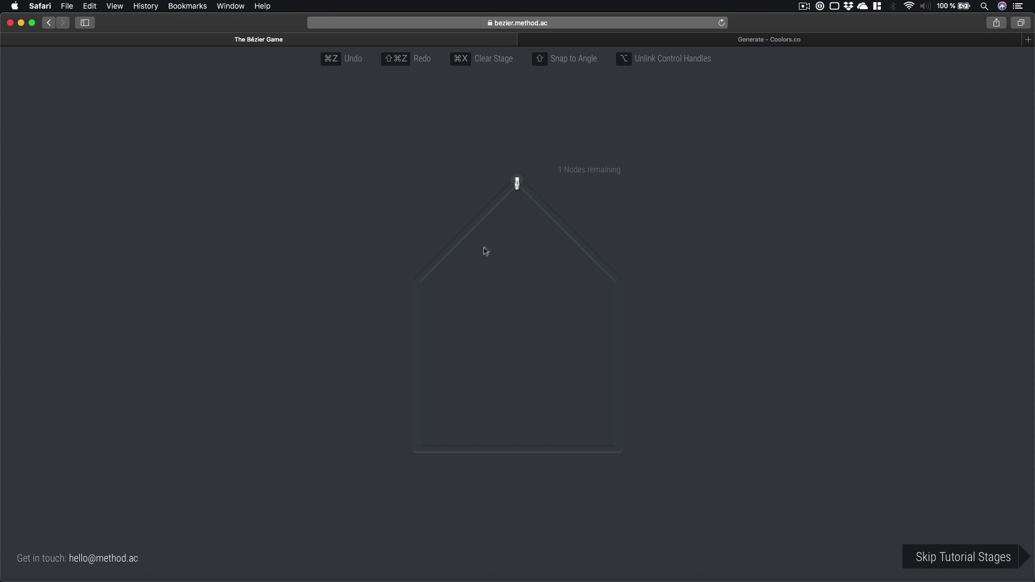
left_click(517, 179)
key("shift")
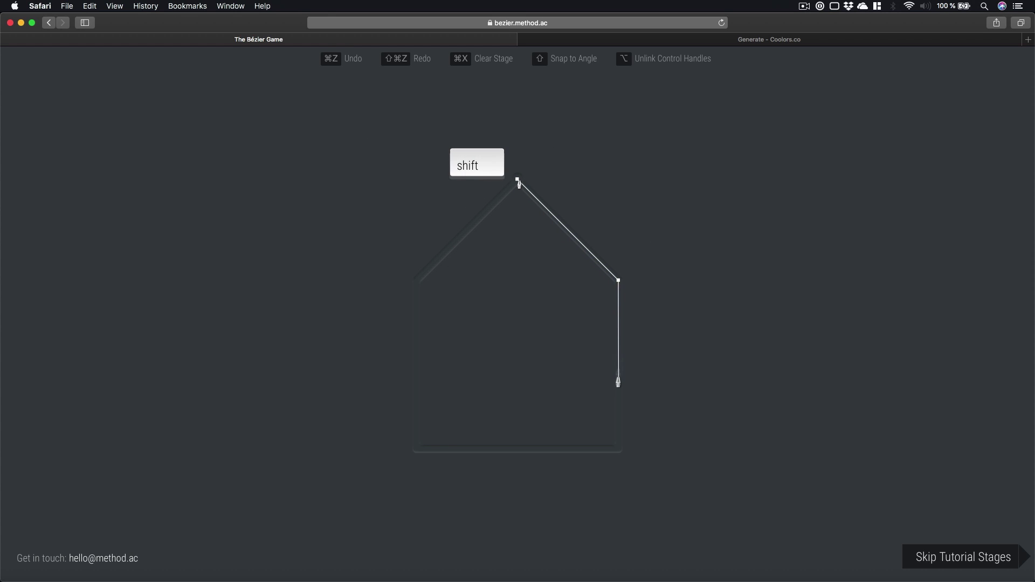
key("shift")
left_click(617, 280)
left_click(415, 281)
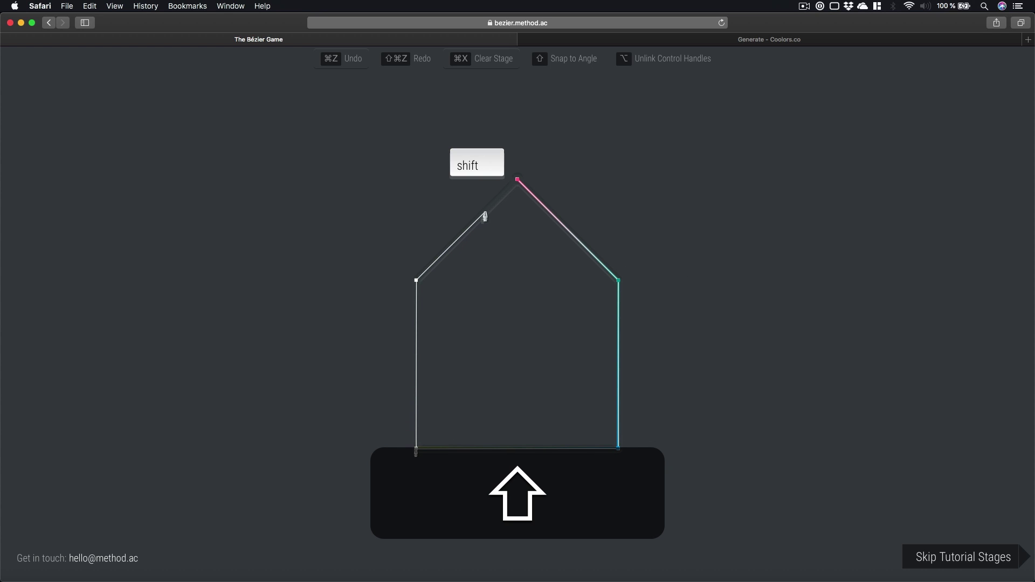
left_click(517, 181)
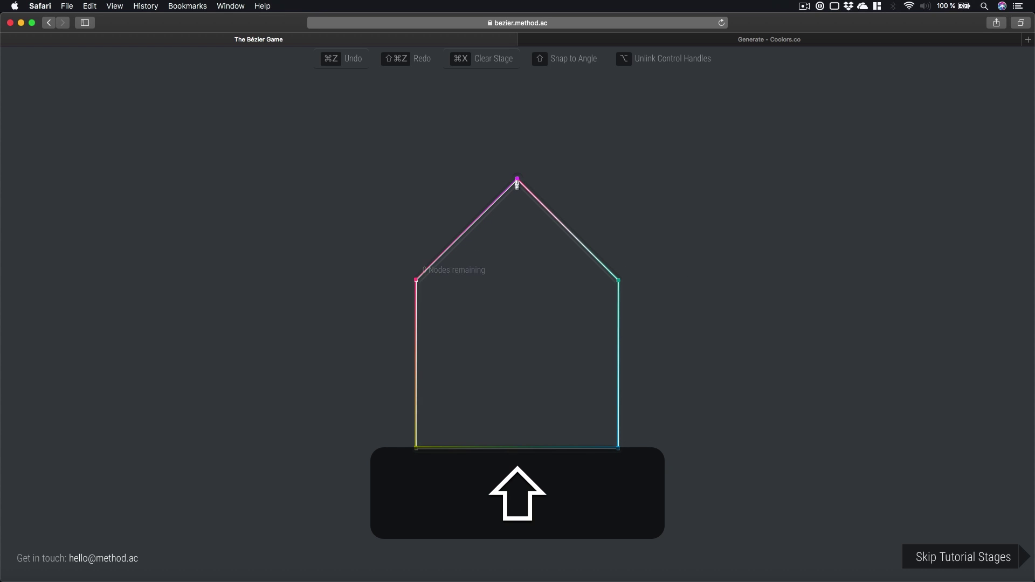
key("shift")
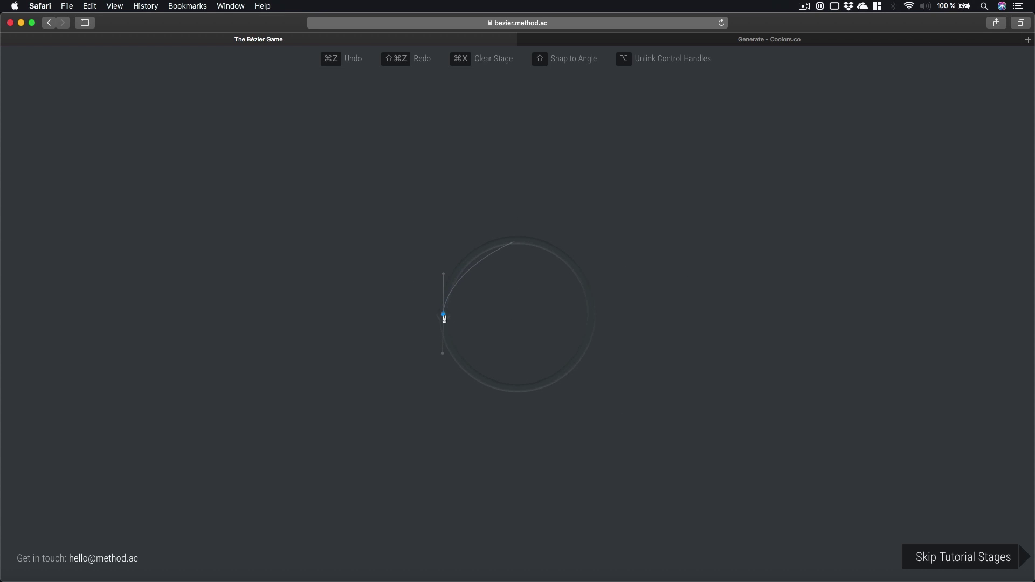
- Trace the circle stage using smooth nodes with angle-snapped handles at its four extremes
left_click_drag(445, 276, 444, 272)
left_click_drag(517, 244, 559, 246)
left_click_drag(592, 314, 592, 362)
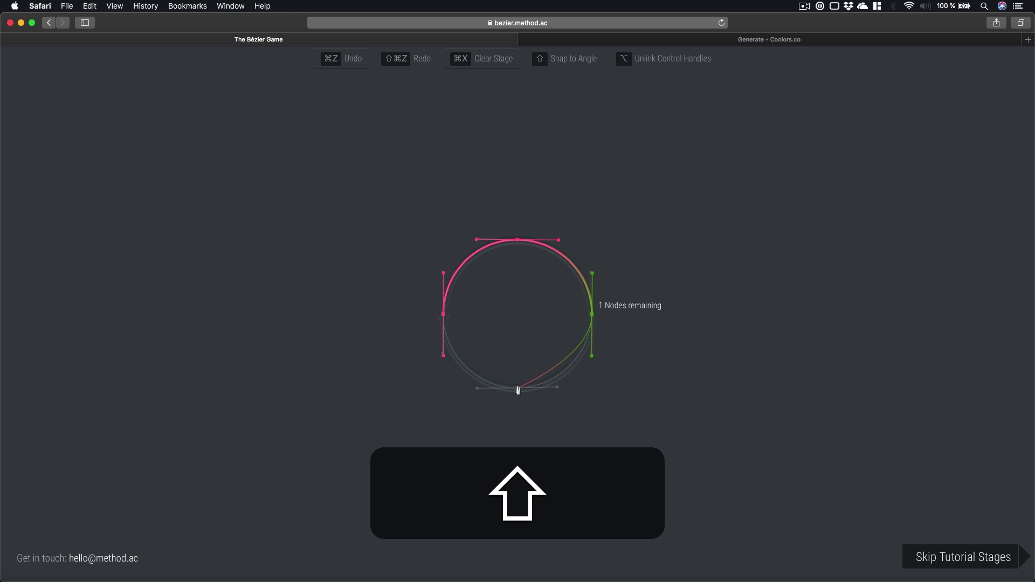
left_click_drag(516, 392, 484, 392)
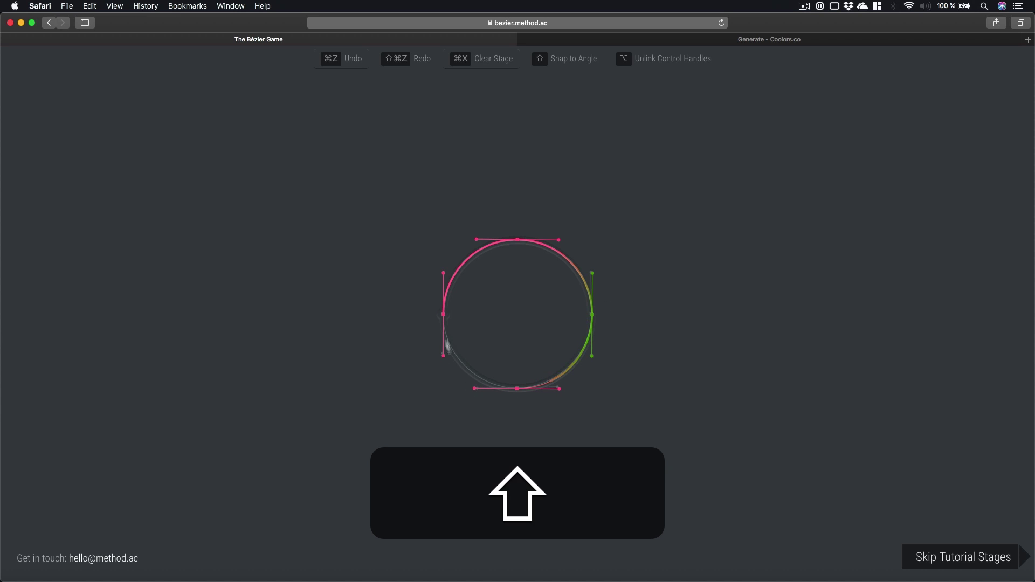
- Trace the heart stage with curved segments, unlinking the control handles at its upper and lower points
left_click_drag(516, 263, 617, 187)
key("alt")
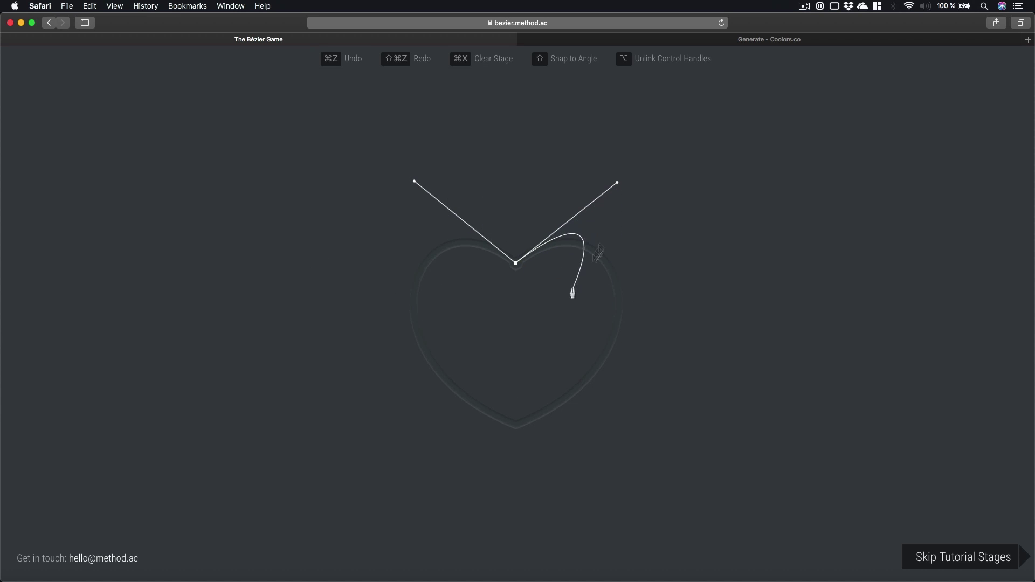
left_click_drag(516, 425, 347, 359)
key("alt")
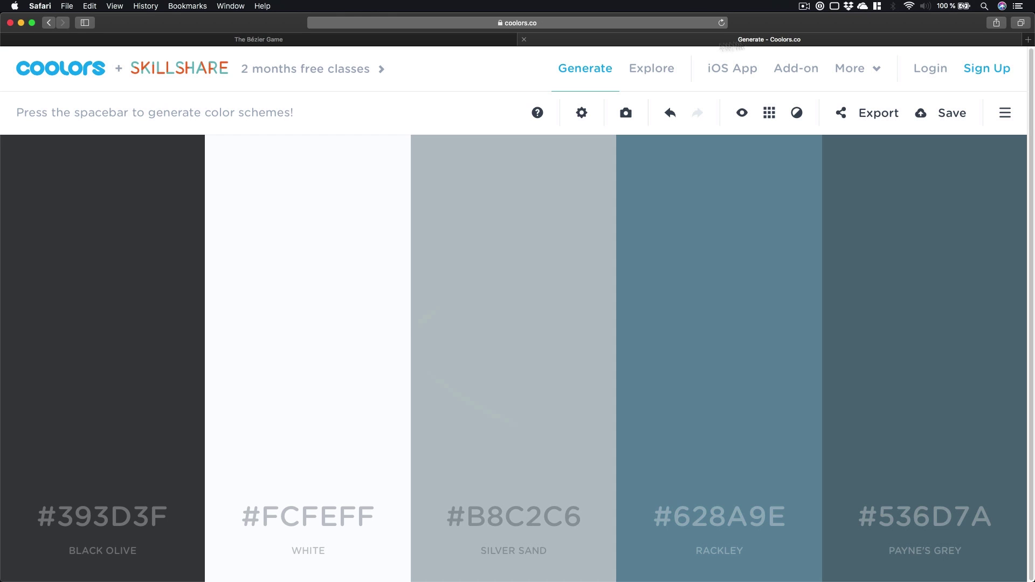
- Switch to the Coolors palette generator and generate a series of random color schemes
left_click(789, 44)
key("space")
key("space")
key("space")
key("space")
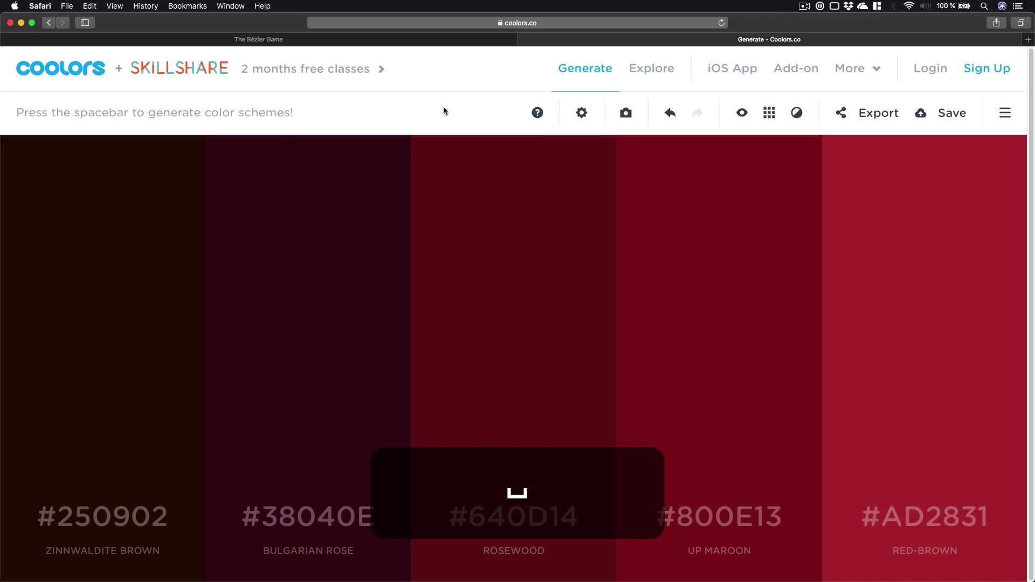
key("space")
key("space")
key("space")
key("space")
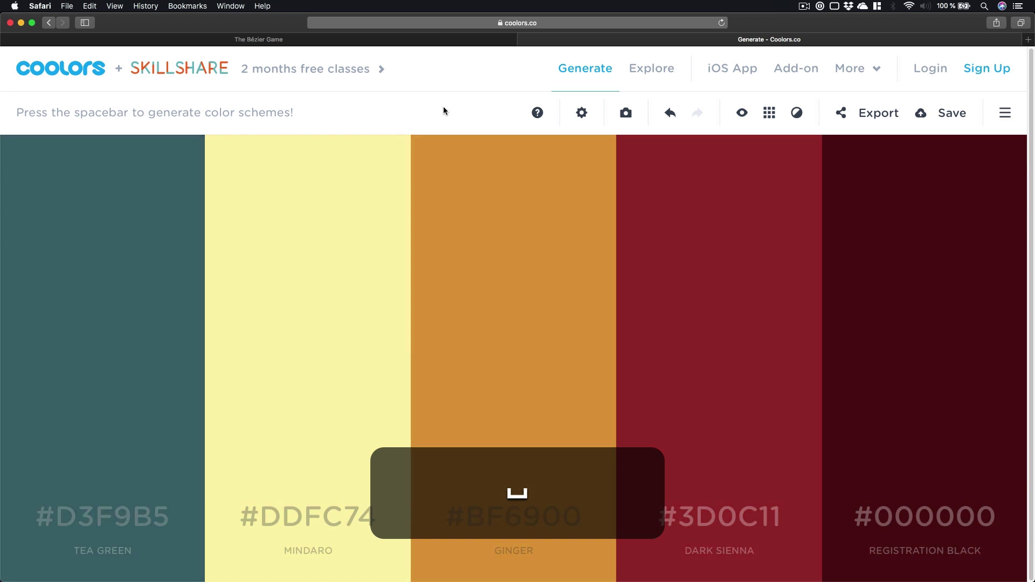
key("space")
key("space")
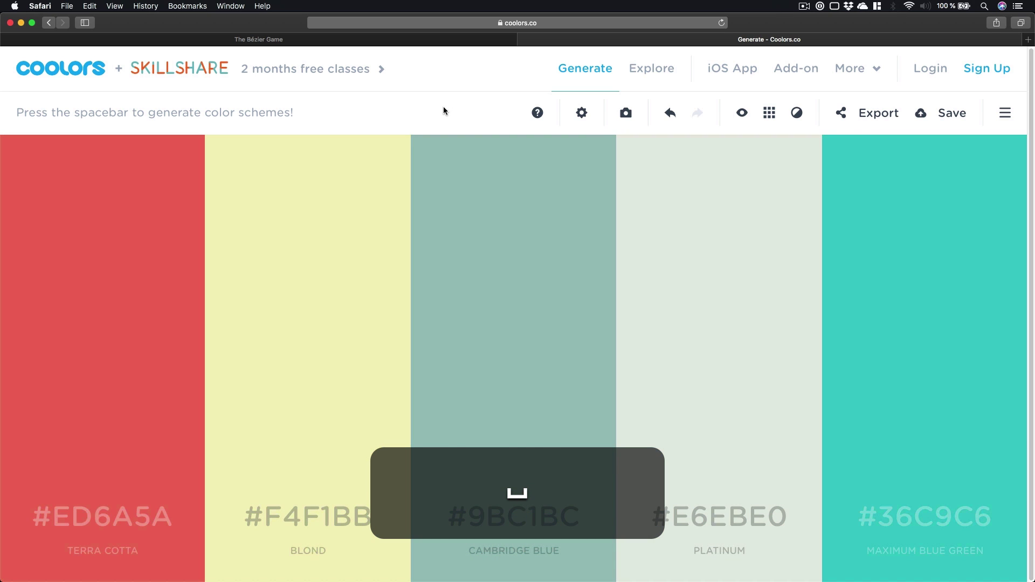
- Turn on monochromatic mode in the Coolors generator settings and generate a series of monochromatic color schemes
left_click(582, 112)
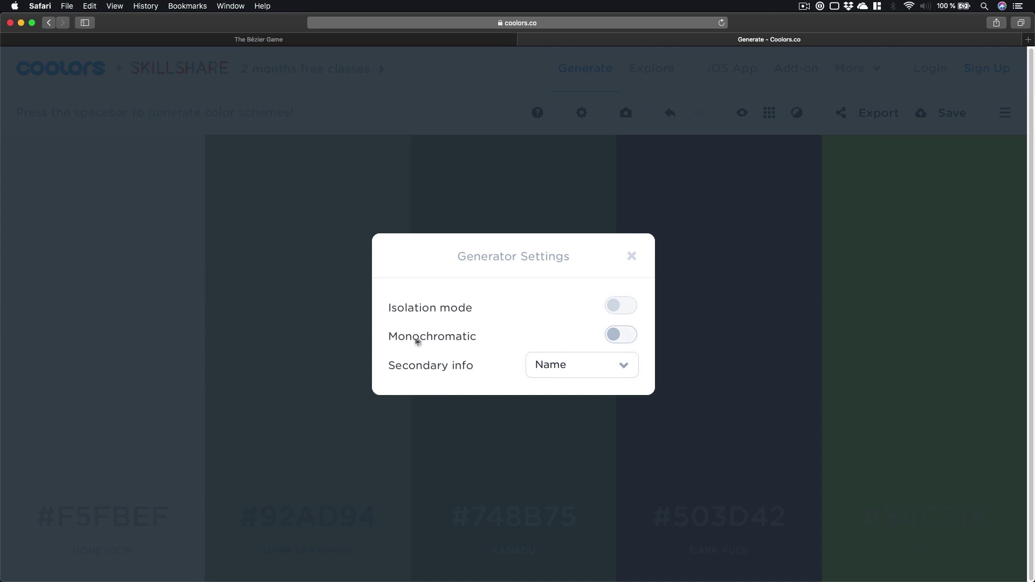
left_click(632, 257)
key("space")
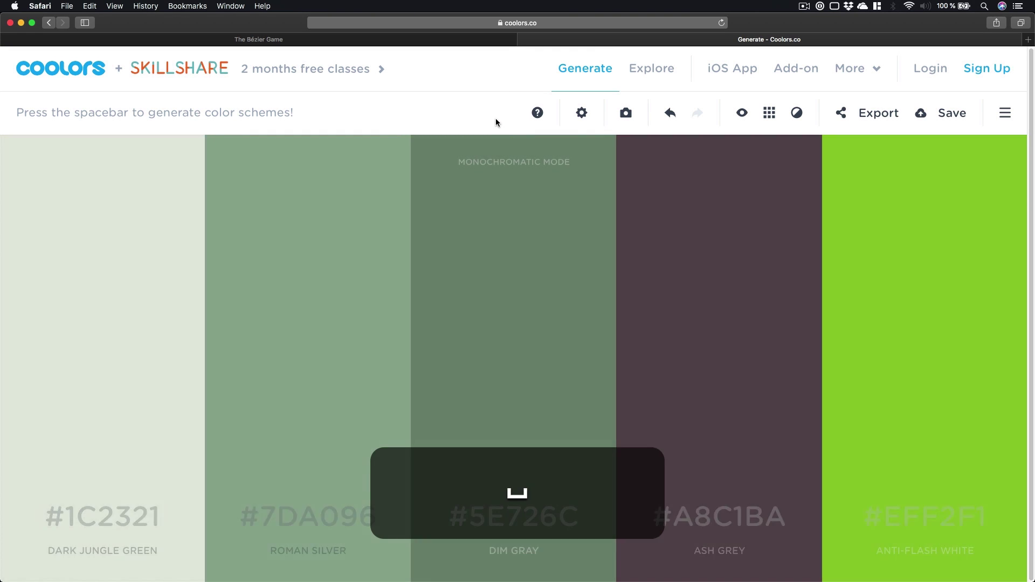
key("space")
key("space")
key("space")
key("space")
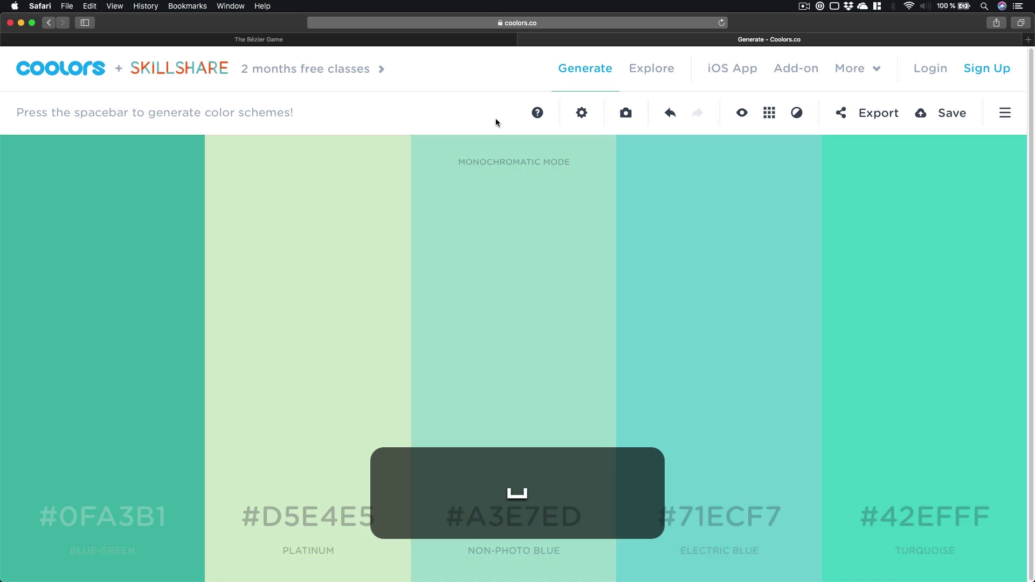
key("space")
key("space")
key("space")
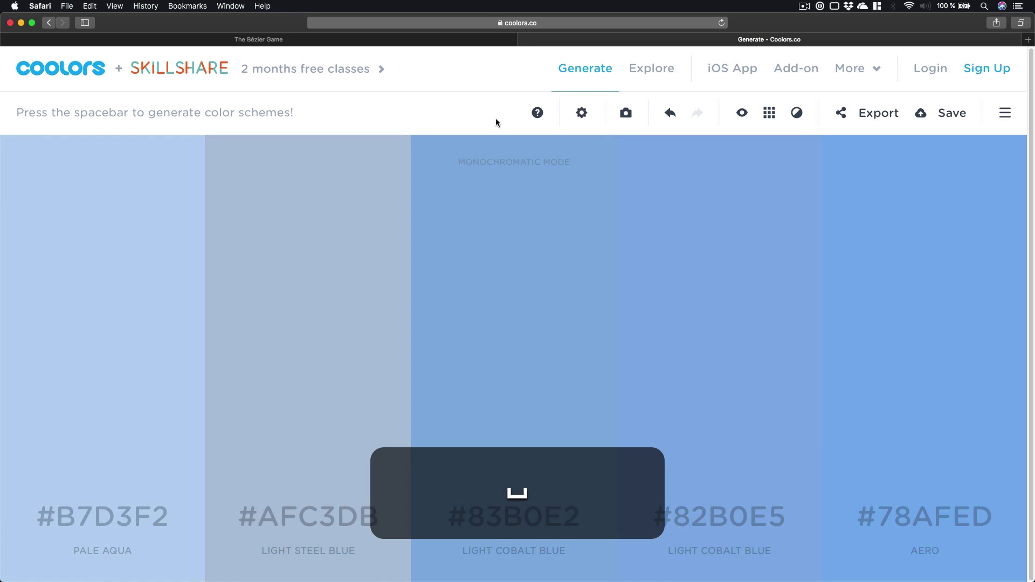
key("space")
key("space")
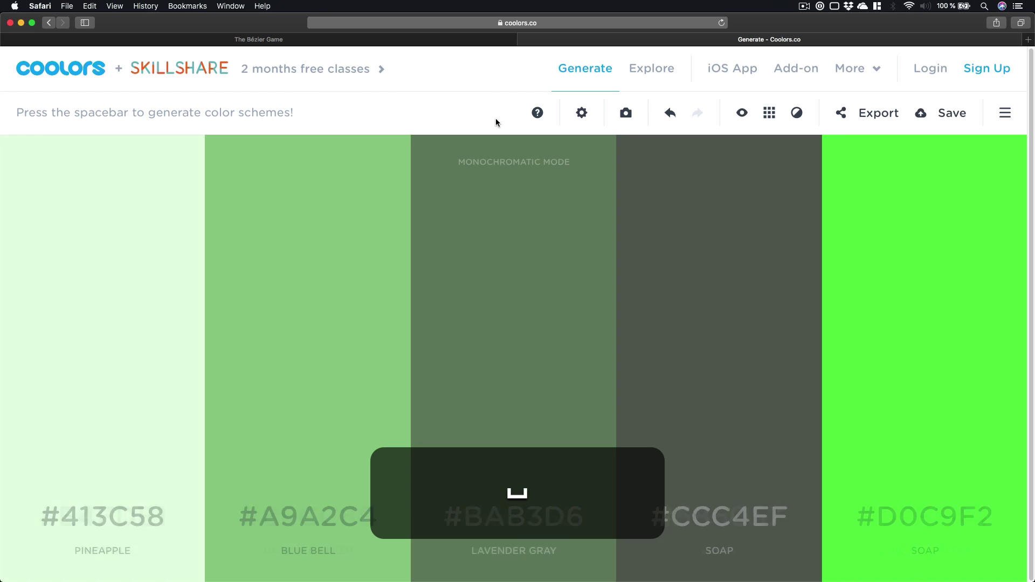
key("space")
key("space")
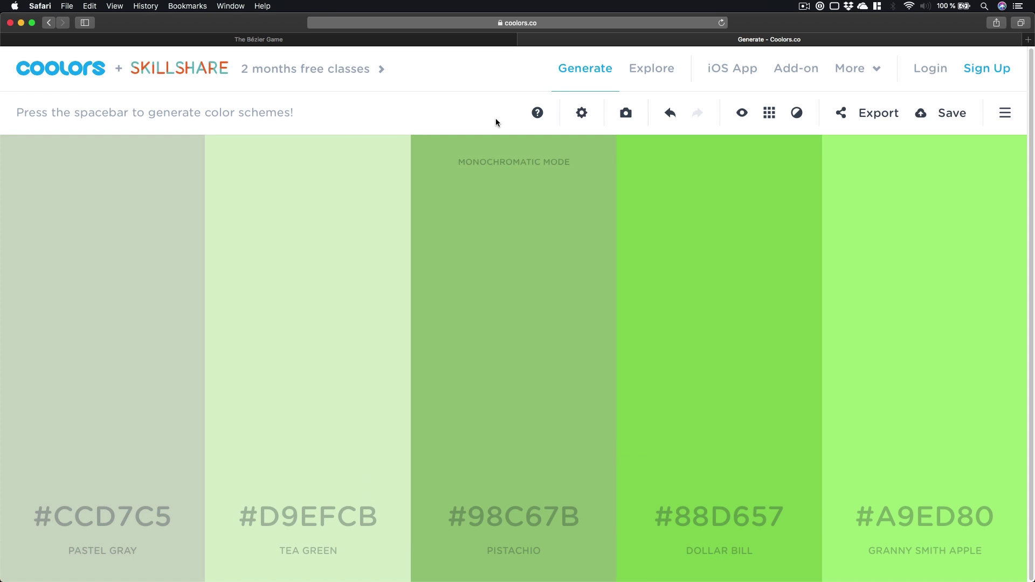
- Back in Illustrator, extend the tail's lower edge straight across the dog's body with the Pen tool and close the shape at the neck
mouse_move(475, 192)
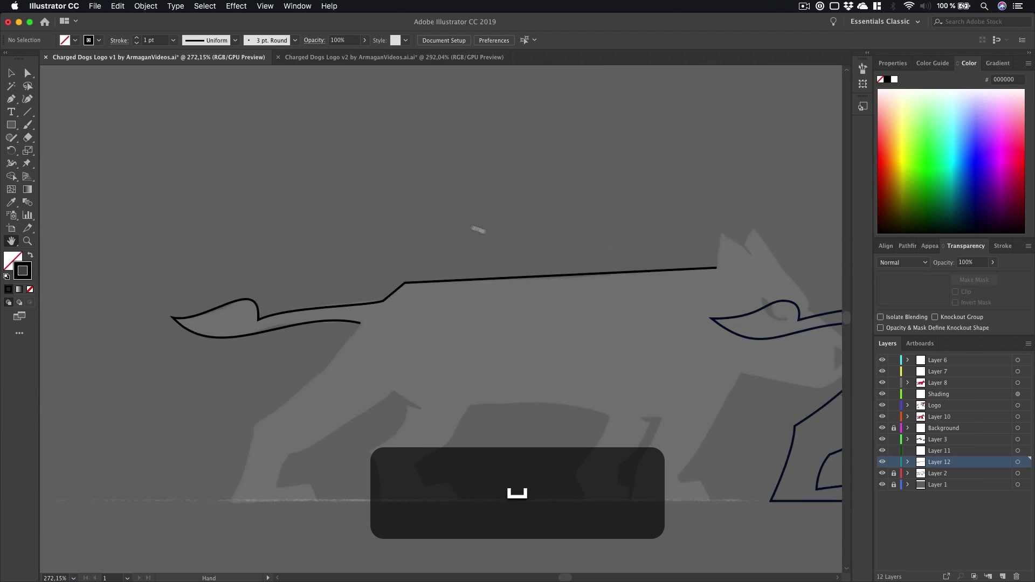
left_click_drag(476, 226, 426, 220)
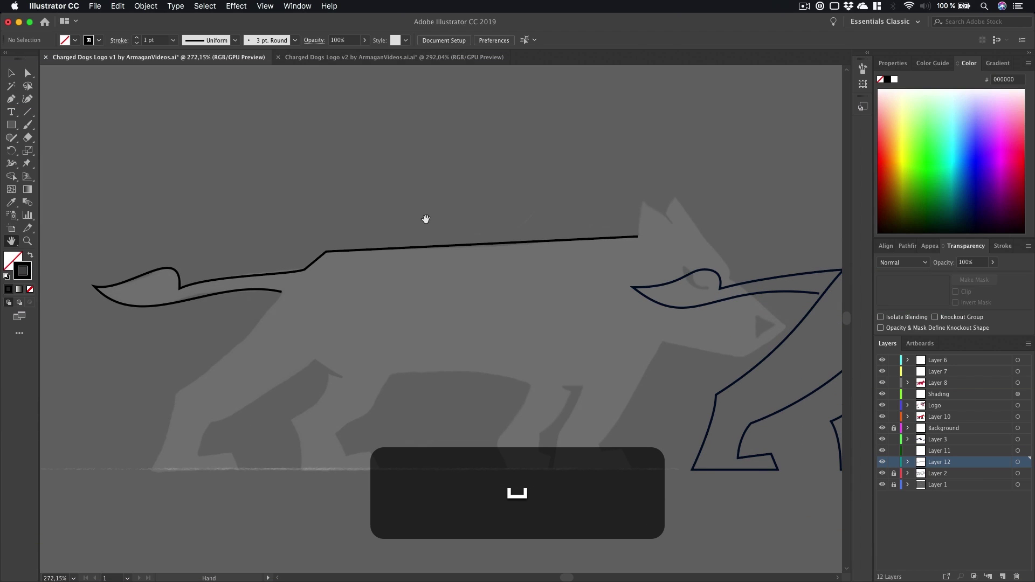
key("p")
left_click(280, 292)
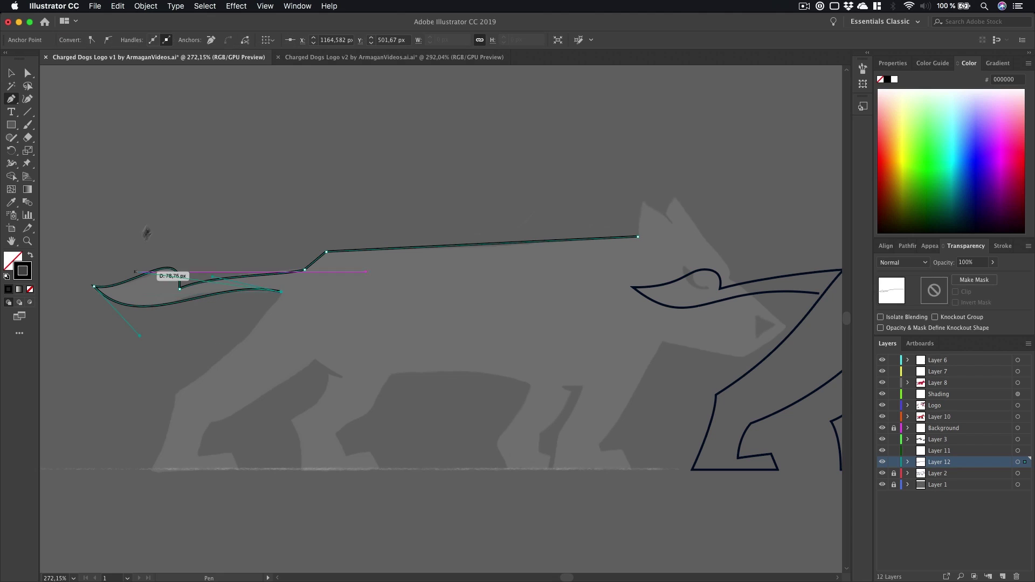
left_click(611, 290)
key("v")
key("h")
left_click_drag(392, 212, 455, 232)
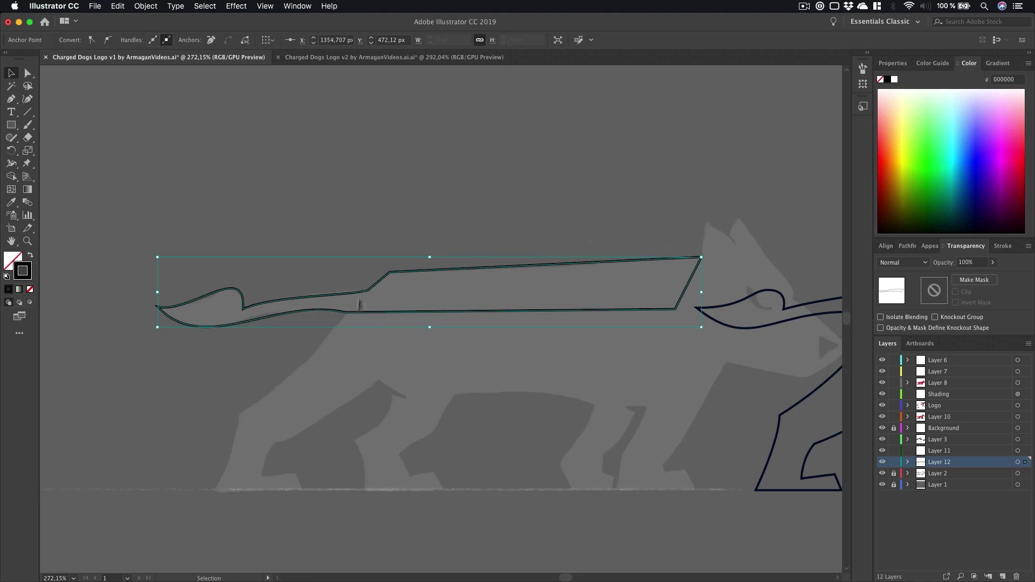
- Bring up the Pathfinder shape mode options
left_click(908, 246)
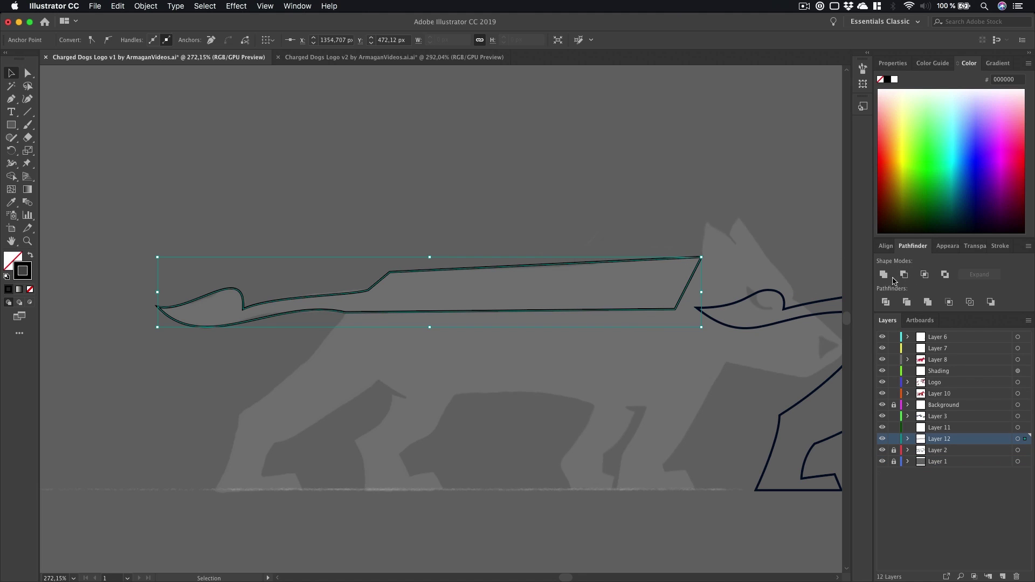
left_click(298, 6)
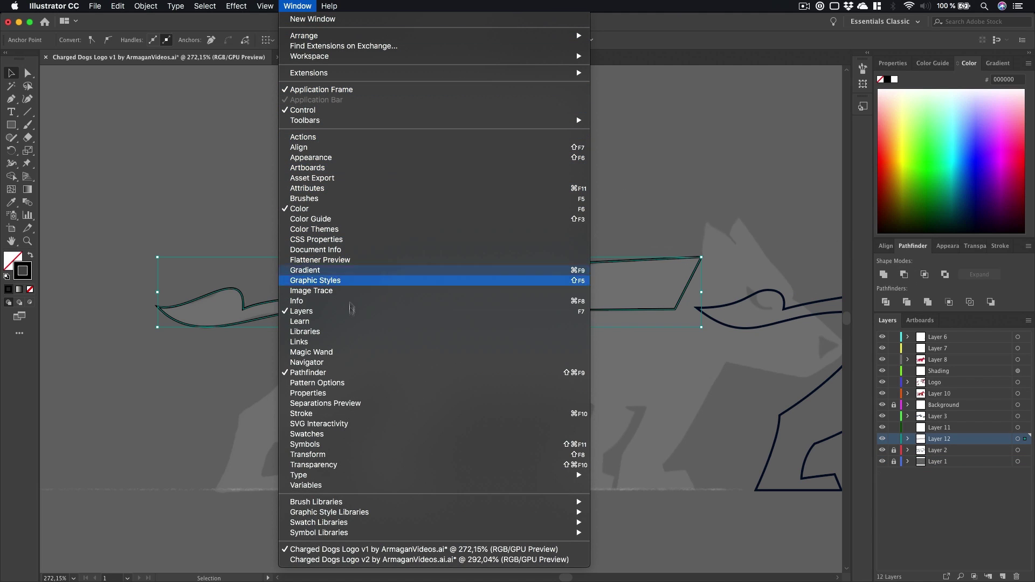
left_click(350, 377)
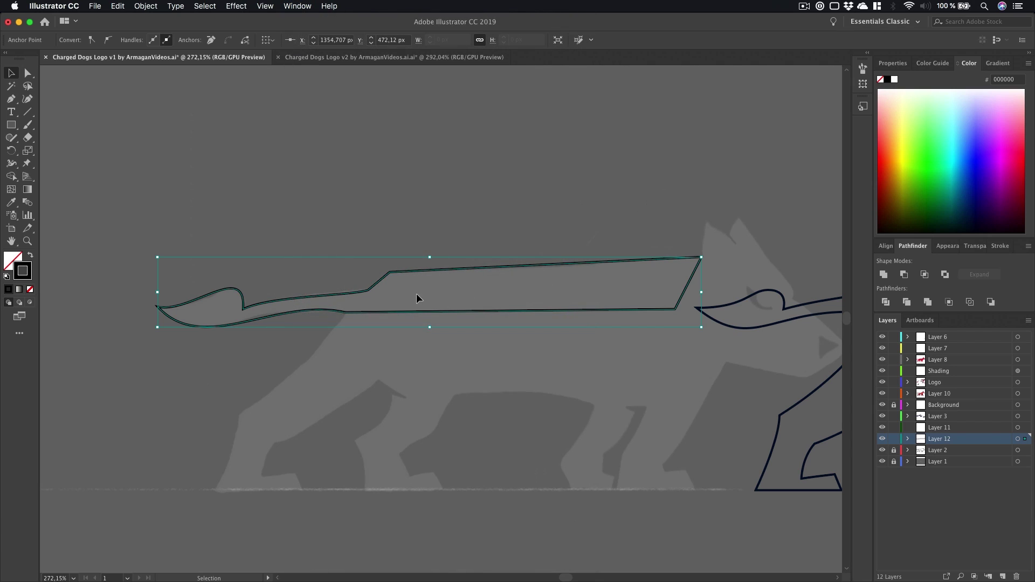
- Swap fill and stroke repeatedly on the closed back-and-tail shape to compare its black outline and solid black versions
key("space")
left_click_drag(475, 223, 482, 314)
key("space")
key("shift+x")
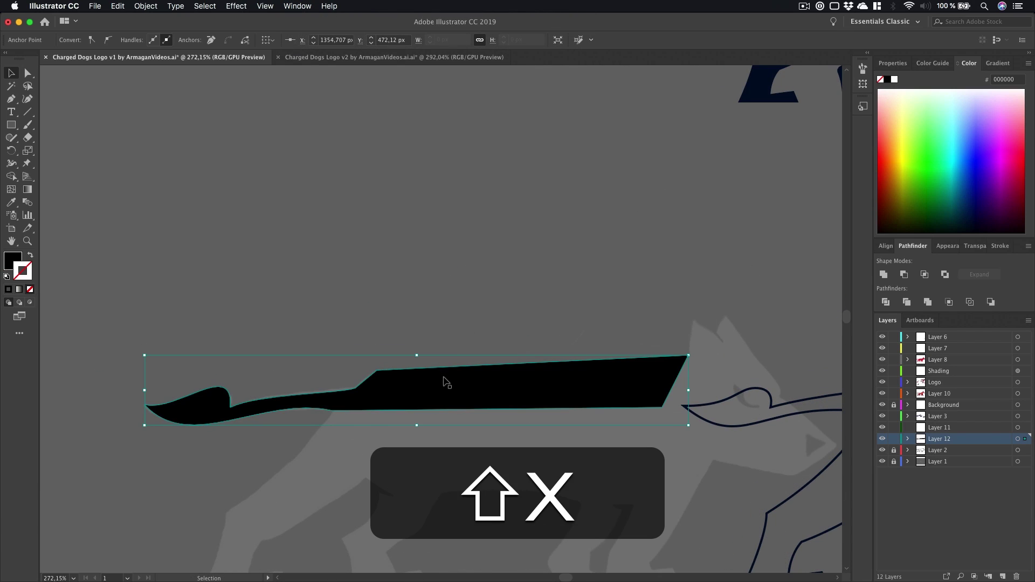
key("shift+x")
key("shift+x")
key("shift+x")
key("shift+x")
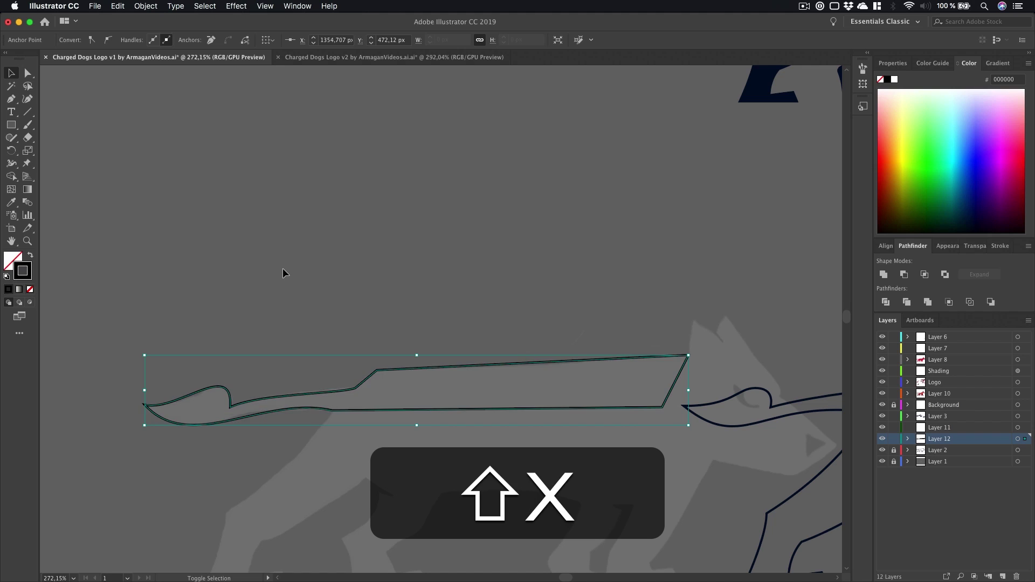
- Duplicate the back-and-tail shape above the original and deselect the artwork
key("alt")
left_click_drag(462, 392, 416, 214)
key("space")
left_click_drag(466, 273, 445, 402)
left_click(456, 402)
key("z")
left_click_drag(410, 357, 494, 362)
left_click_drag(554, 376, 277, 374)
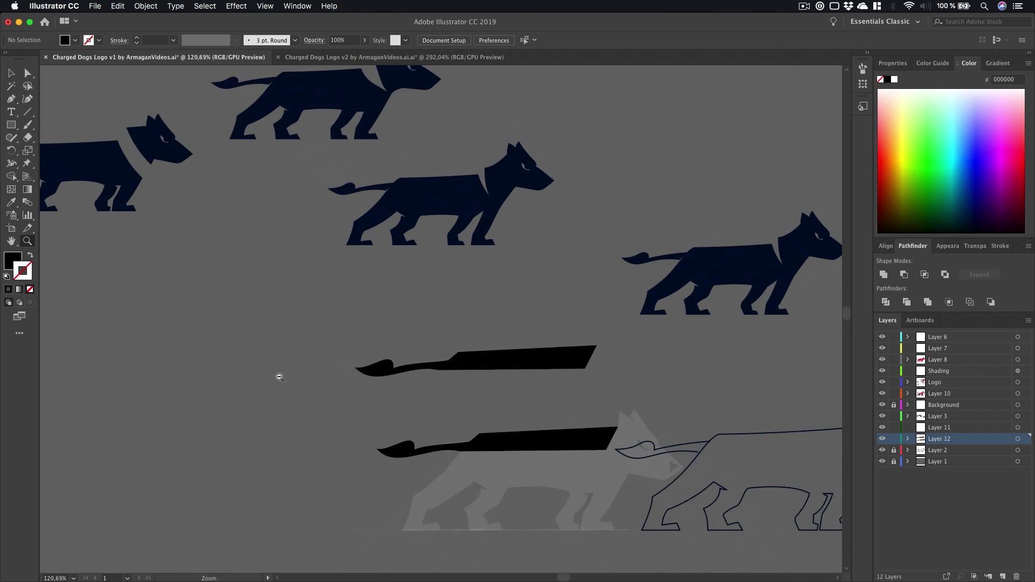
key("h")
left_click_drag(805, 520, 638, 435)
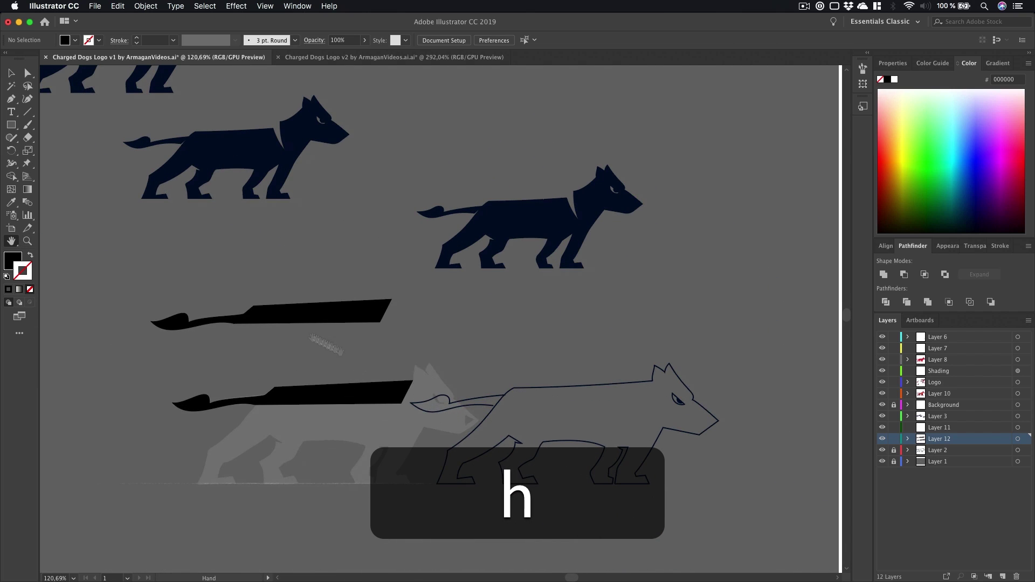
- Examine how the necks and heads differ across the finished navy dog silhouettes above the traced artwork
left_click_drag(221, 275, 606, 447)
key("z")
left_click_drag(287, 285, 418, 291)
key("h")
left_click_drag(458, 296, 464, 340)
key("z")
key("h")
key("h")
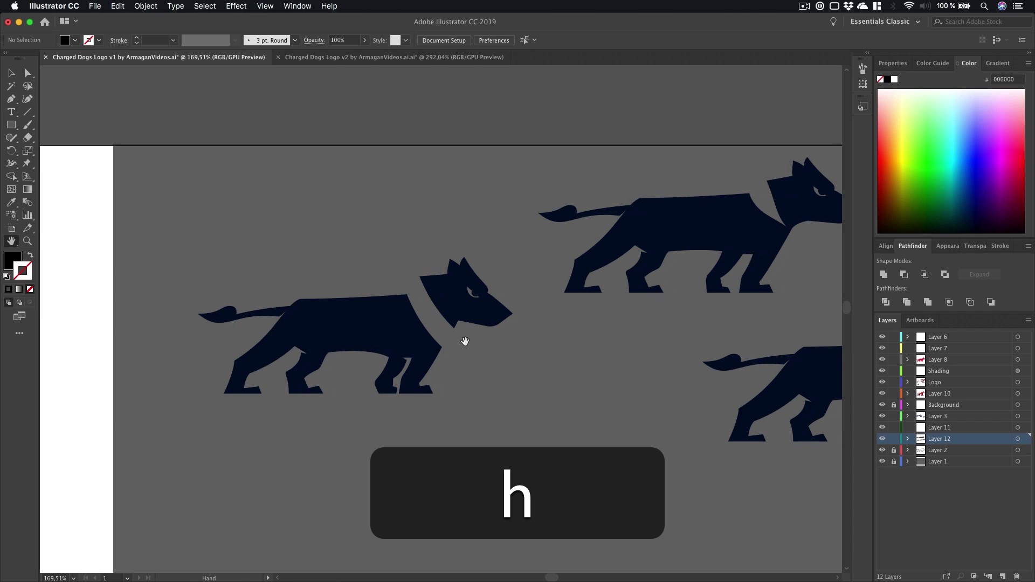
key("h")
left_click_drag(513, 313, 478, 254)
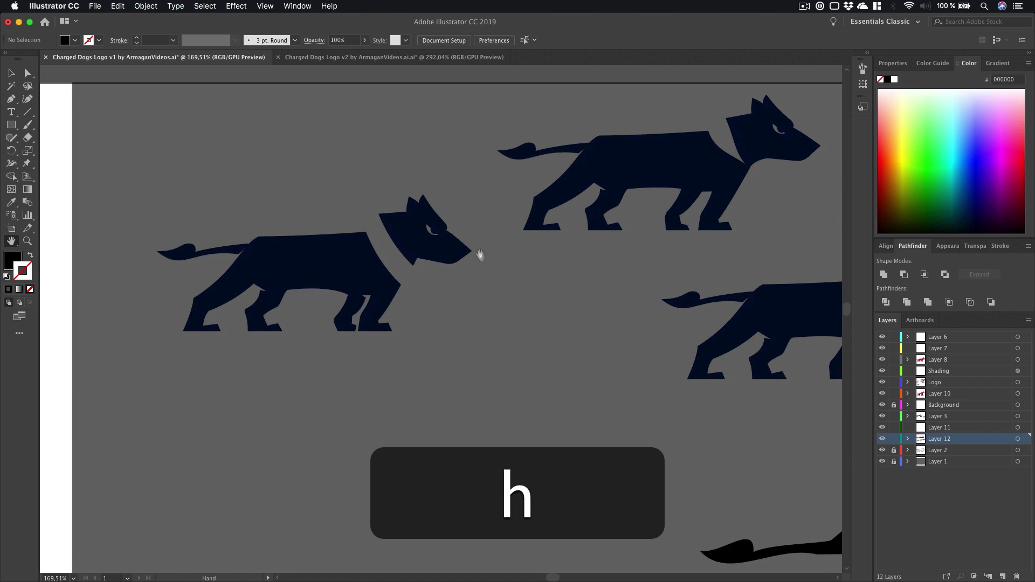
left_click_drag(582, 430, 332, 256)
left_click_drag(471, 337, 252, 239)
key("z")
left_click_drag(522, 329, 427, 344)
key("h")
- Duplicate the dog outline drawing into the empty area beside the gray reference dog and deselect it
key("v")
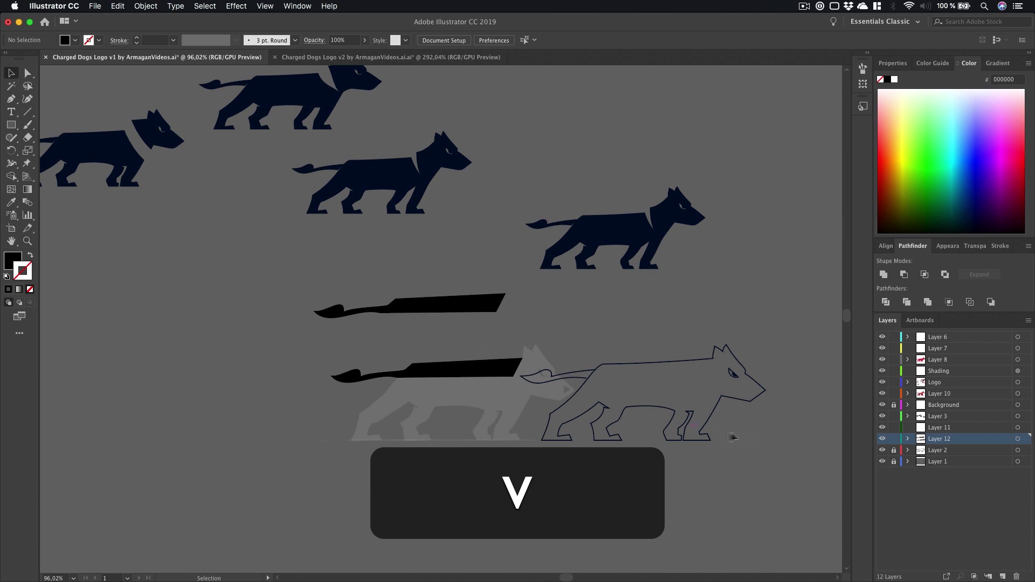
key("alt")
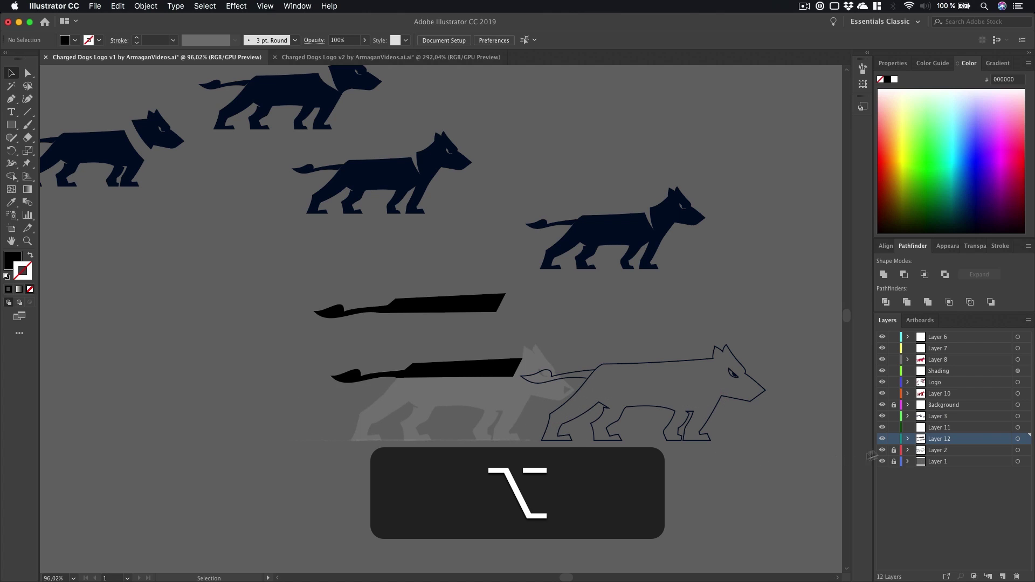
left_click_drag(749, 401, 221, 363, "alt")
left_click(160, 358)
- Swap fill and stroke on the copied dog outline to make it a solid navy silhouette
key("z")
left_click_drag(140, 336, 546, 340)
key("h")
key("v")
left_click(591, 409)
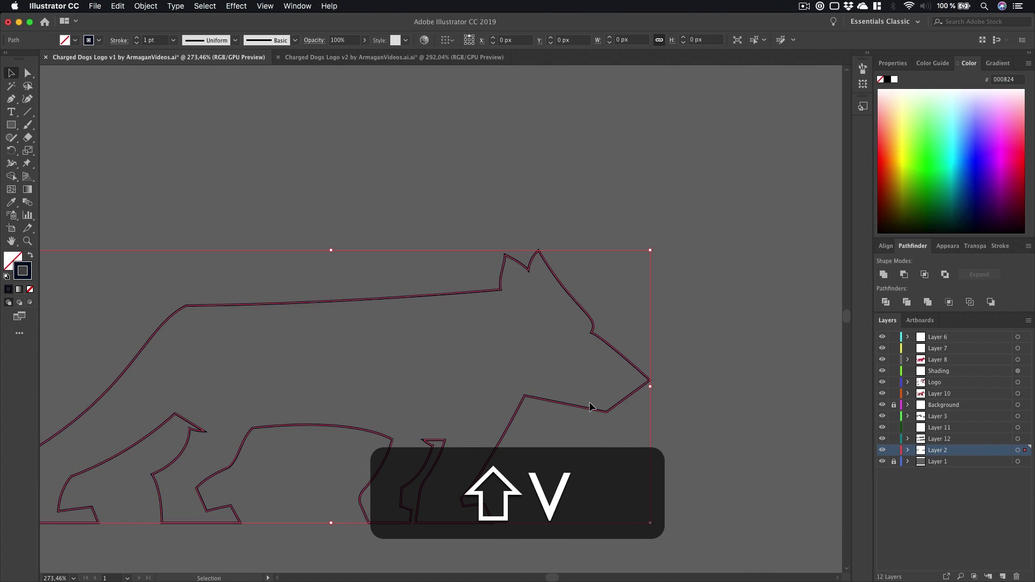
key("shift+x")
left_click(703, 421)
- Draw a curved Pen path diagonally across the solid dog's neck and swap its fill to a navy stroke
key("p")
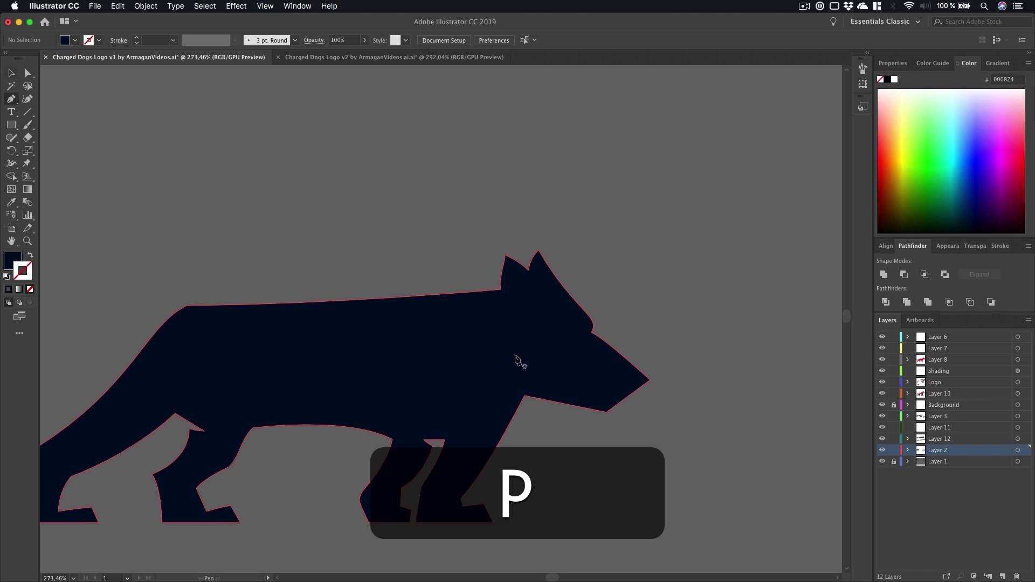
left_click(417, 266)
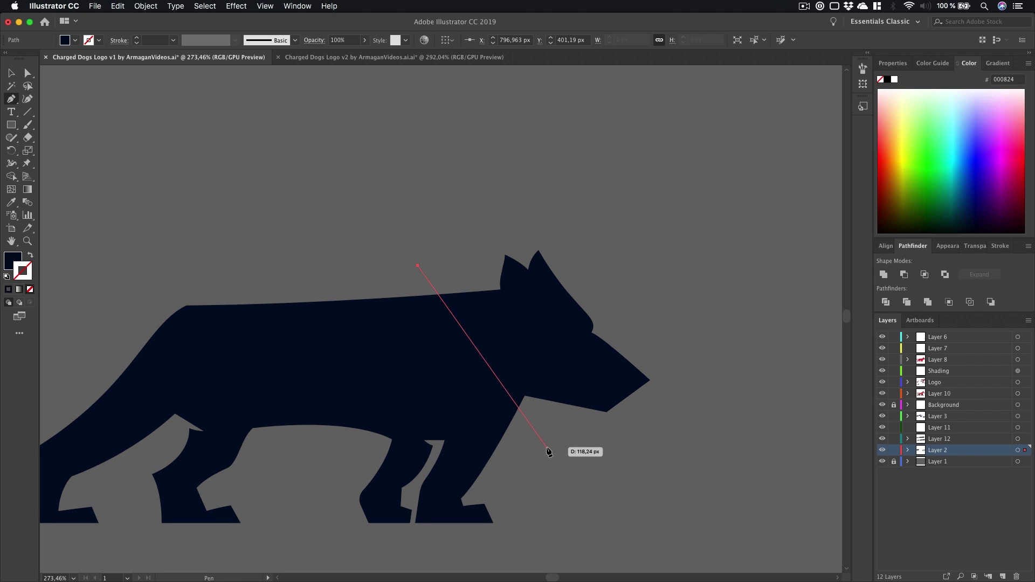
mouse_move(616, 510)
left_mouse_down()
mouse_move(635, 513)
mouse_move(621, 518)
left_mouse_up()
key("a")
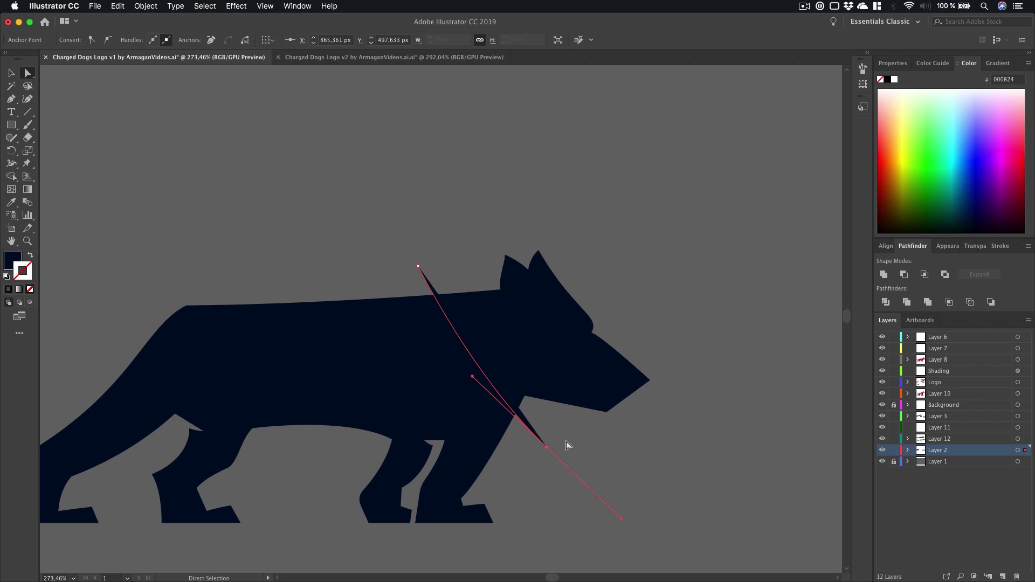
key("shift")
key("shift+x")
key("shift+a")
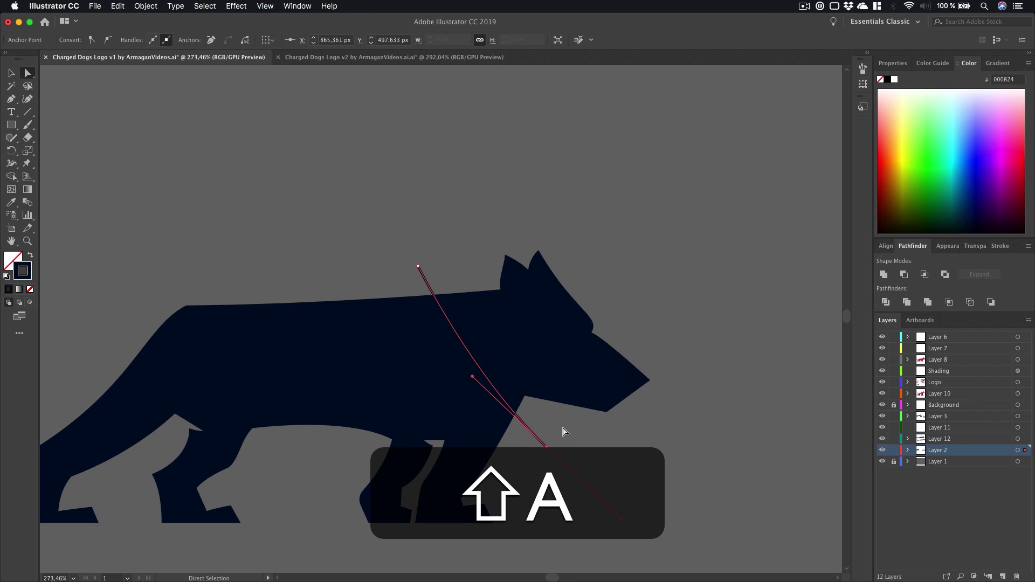
- Expand the curved neck line's fill and stroke into an outlined shape
key("z")
left_click(528, 426)
key("v")
left_click(537, 441)
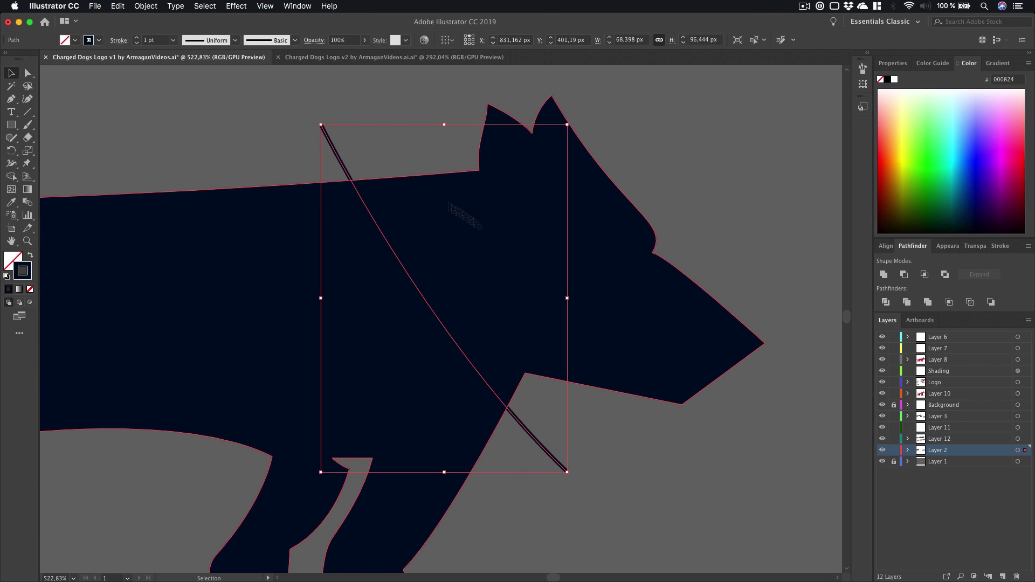
left_click(145, 6)
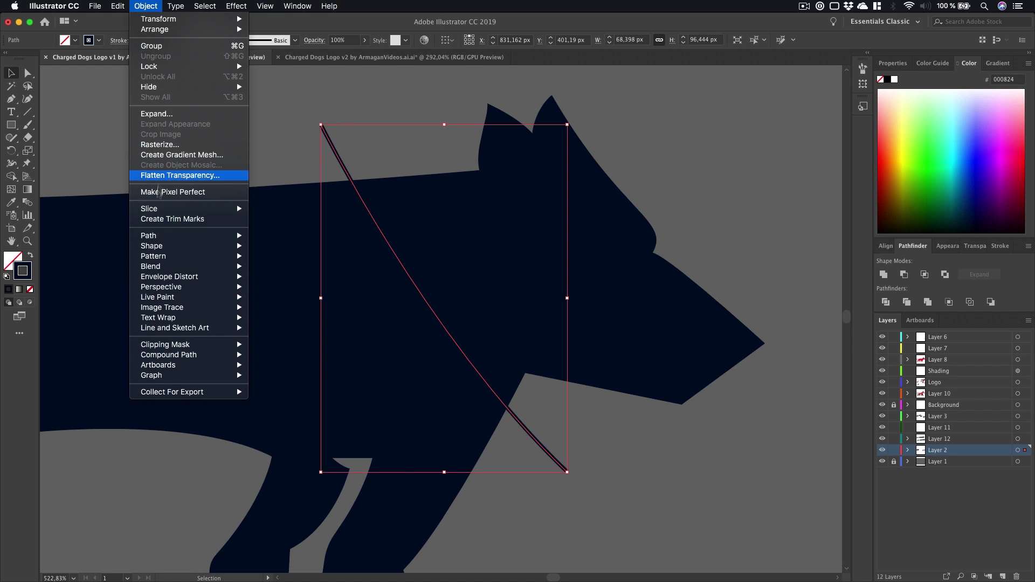
left_click(166, 114)
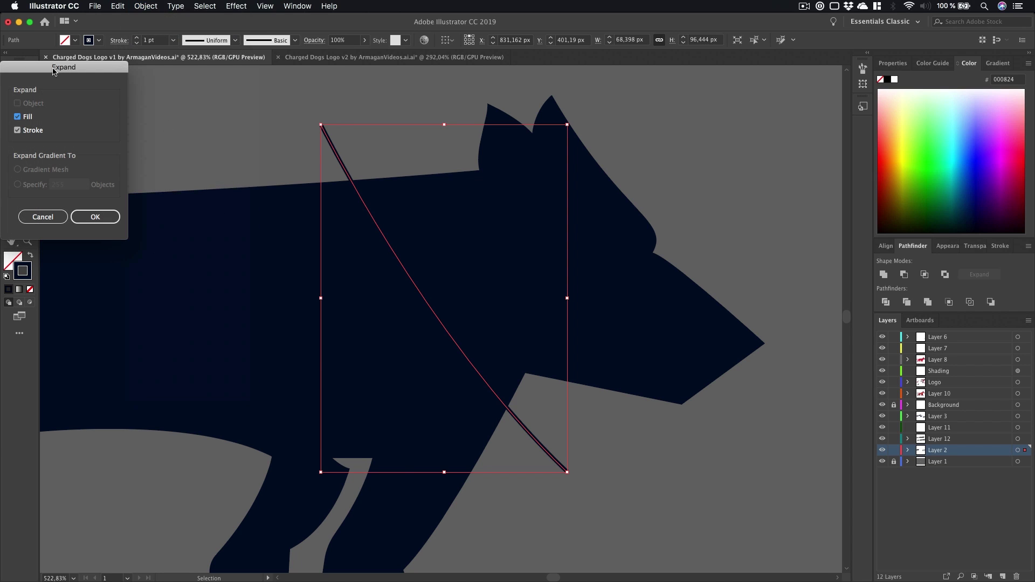
left_click_drag(53, 71, 369, 214)
left_click(422, 361)
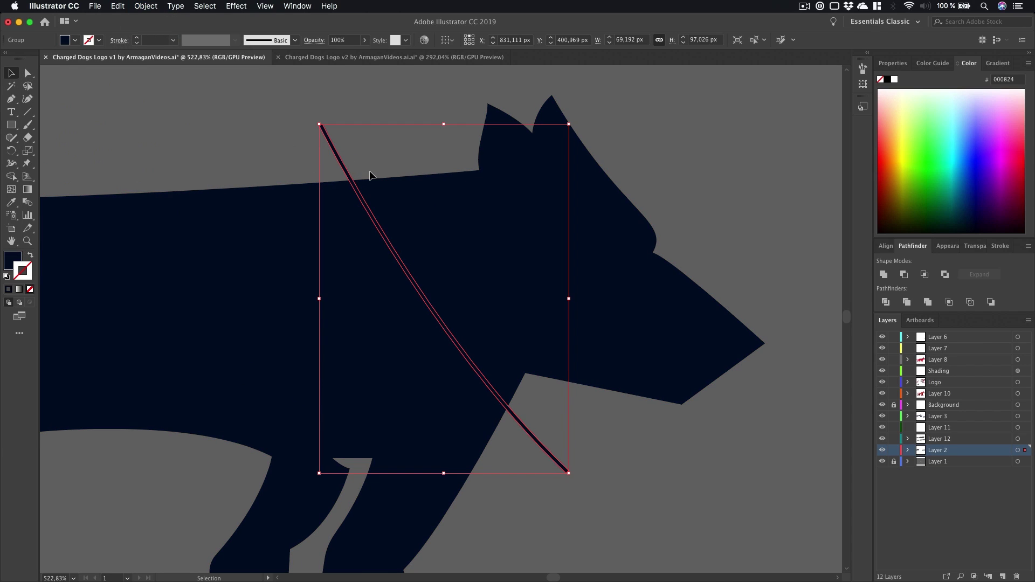
- Select the dog body with the expanded neck line and subtract the line using Minus Front
key("a")
left_click(467, 226, "shift")
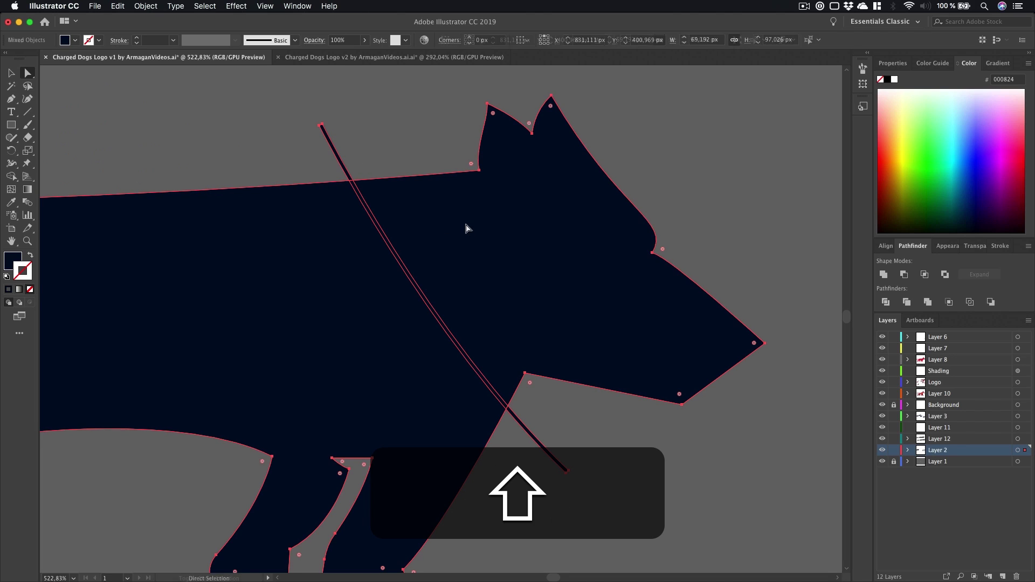
left_click(904, 274)
left_click(664, 433)
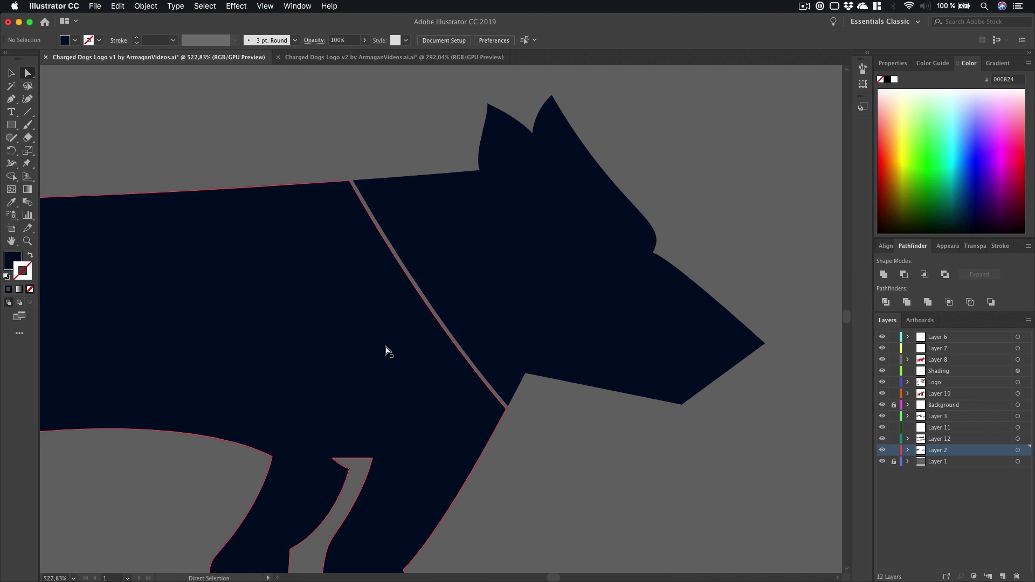
- Move the separated head piece away from the body and rotate it slightly to widen the neck gap
left_click_drag(476, 259, 514, 221)
left_click(628, 360)
key("z")
left_click_drag(630, 360, 590, 345)
key("h")
left_click_drag(609, 312, 493, 330)
key("a")
key("r")
left_click_drag(561, 399, 574, 425)
key("a")
left_click(611, 422)
- Move the chest anchor point of the uppermost navy dog's body slightly inward, under the head's neck tip
key("z")
key("h")
left_click_drag(572, 425, 286, 439)
left_click_drag(482, 254, 469, 485)
key("z")
left_click_drag(341, 206, 420, 231)
key("h")
left_click_drag(422, 240, 494, 275)
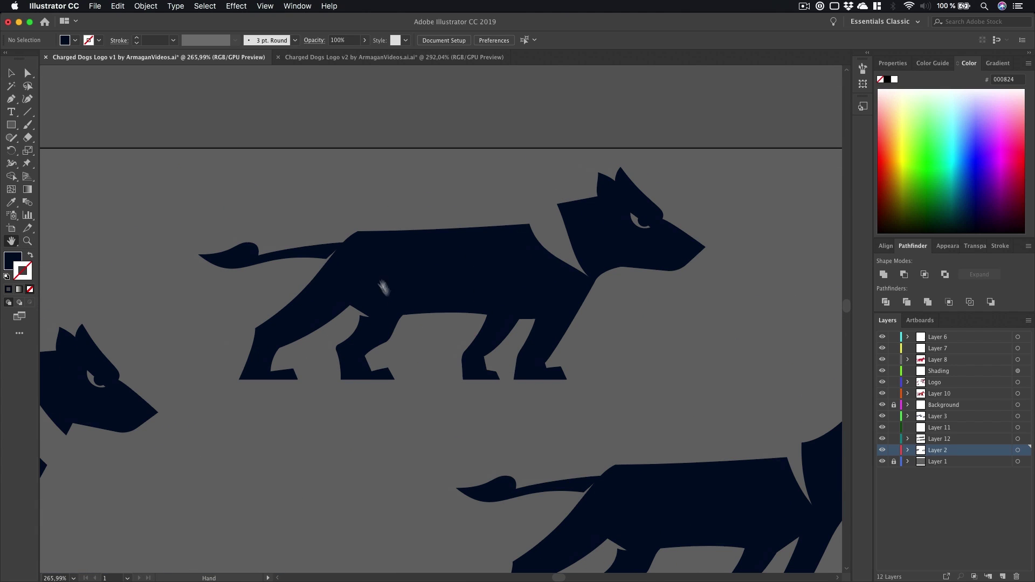
left_click_drag(593, 283, 519, 289)
key("a")
left_click(494, 271)
left_click(494, 271)
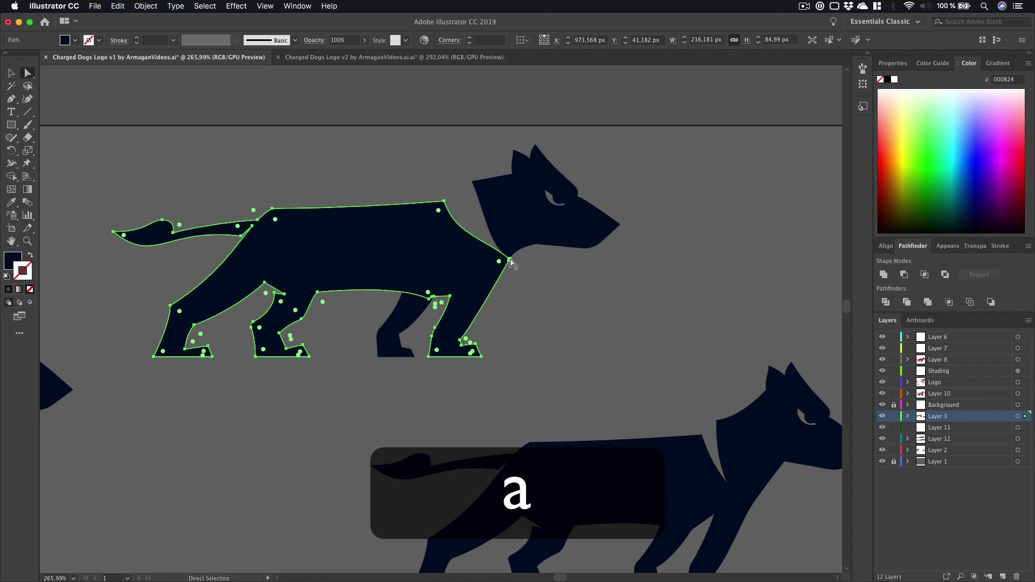
mouse_move(507, 264)
left_mouse_down()
mouse_move(496, 280)
mouse_move(505, 250)
mouse_move(500, 260)
left_mouse_up()
left_click(529, 292)
left_click(505, 275)
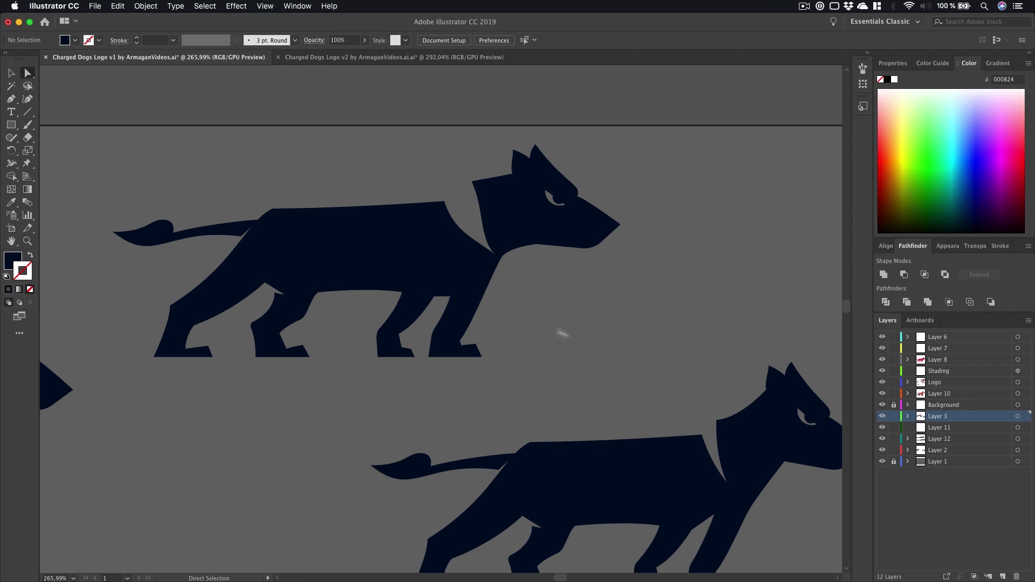
- Compare the neck and leg shapes across the navy dog variations on the gray background
key("h")
left_click_drag(613, 369, 413, 207)
left_click_drag(567, 360, 265, 284)
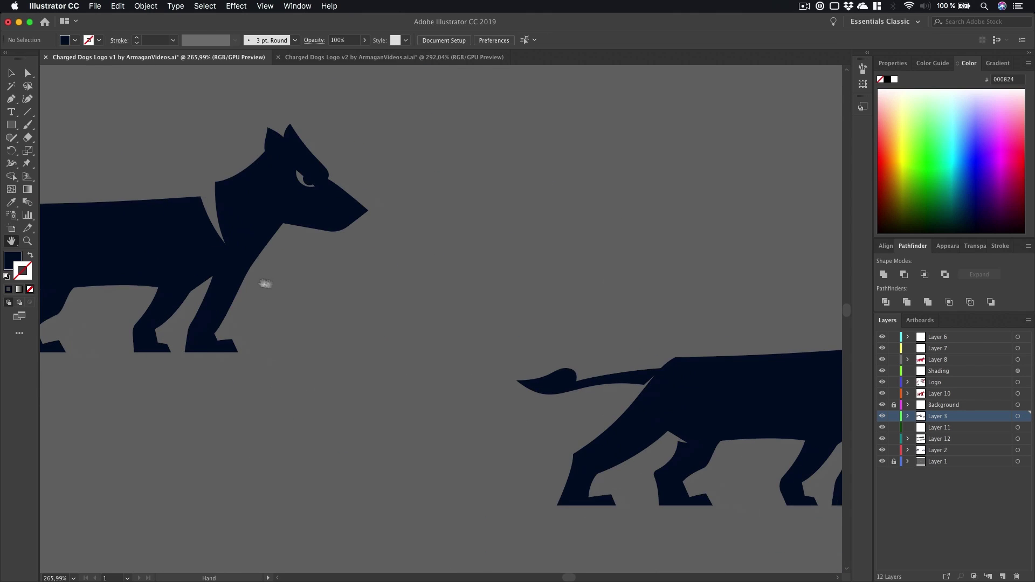
left_click_drag(594, 401, 270, 346)
left_click_drag(432, 343, 426, 330)
key("z")
left_click_drag(576, 355, 428, 359)
key("h")
left_click_drag(492, 395, 491, 346)
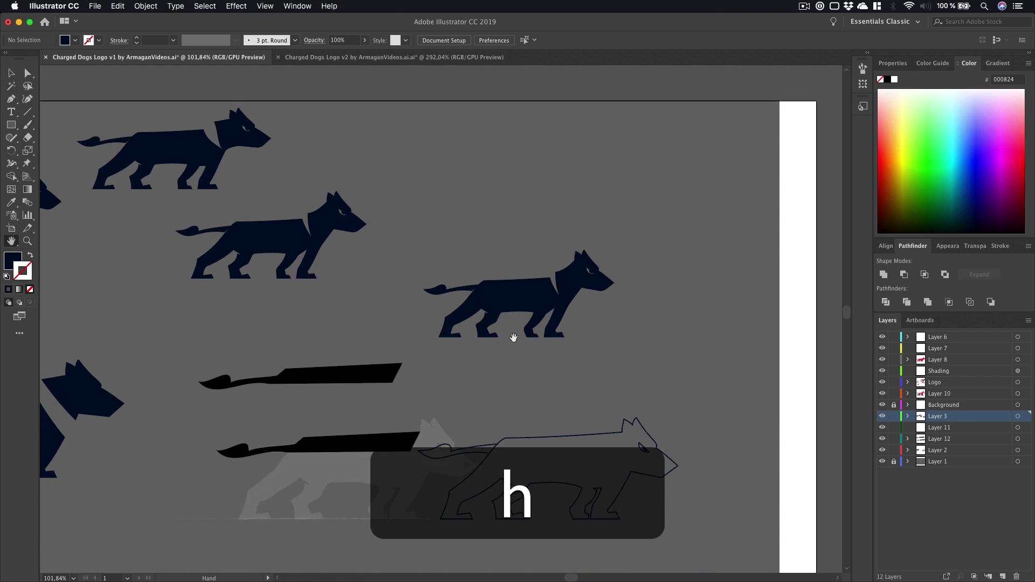
key("z")
left_click_drag(539, 277, 697, 294)
key("h")
left_click_drag(689, 302, 685, 314)
key("z")
left_click_drag(636, 366, 464, 374)
key("h")
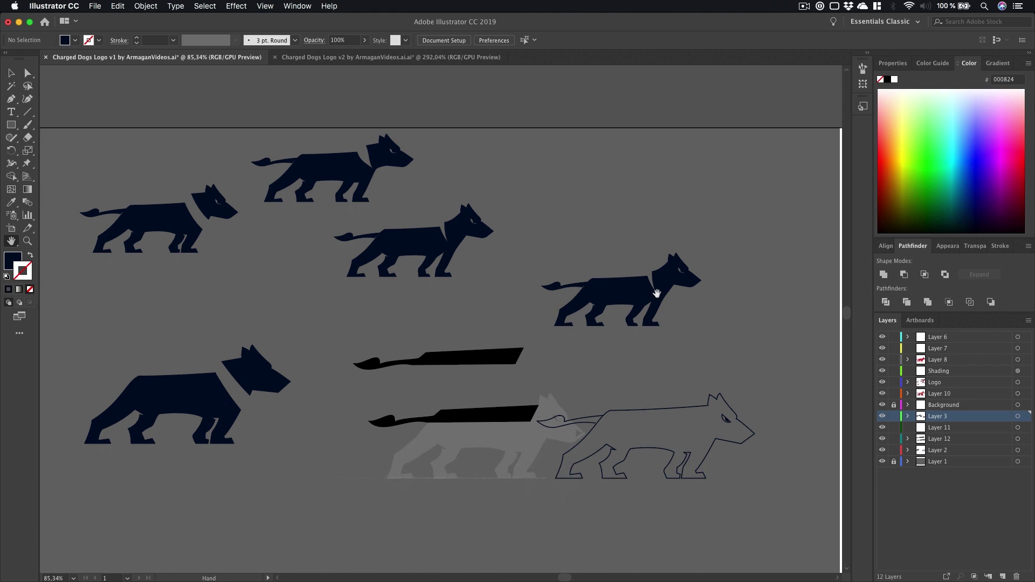
- Inspect the navy dog with the narrow neck cut up close, and review it beside the other variations
key("z")
left_click_drag(651, 277, 884, 292)
key("h")
left_click_drag(723, 312, 596, 342)
key("z")
key("h")
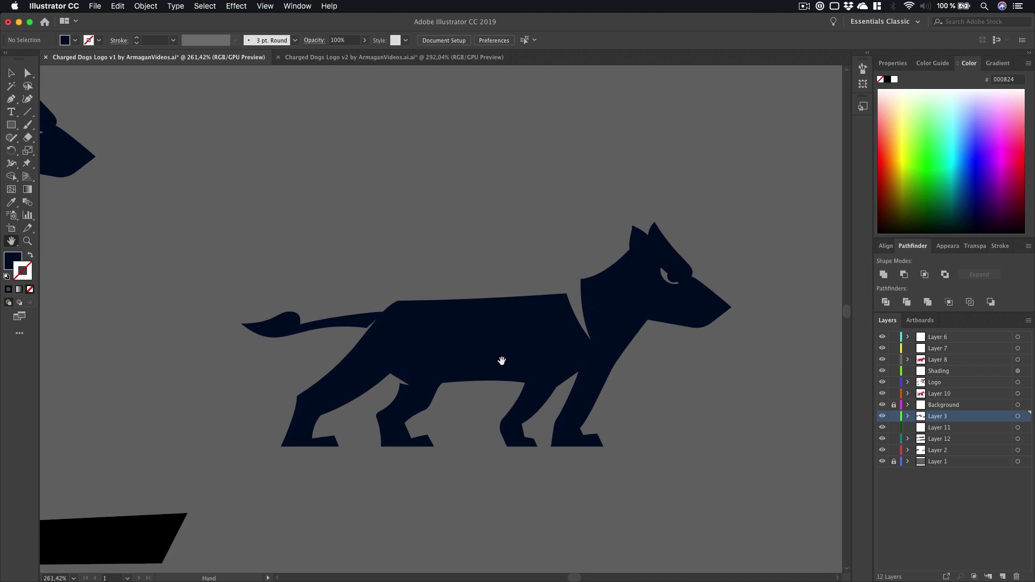
key("a")
key("z")
left_click_drag(712, 307, 387, 322)
key("h")
key("z")
key("h")
mouse_move(484, 327)
left_mouse_down()
mouse_move(622, 343)
mouse_move(493, 310)
left_mouse_up()
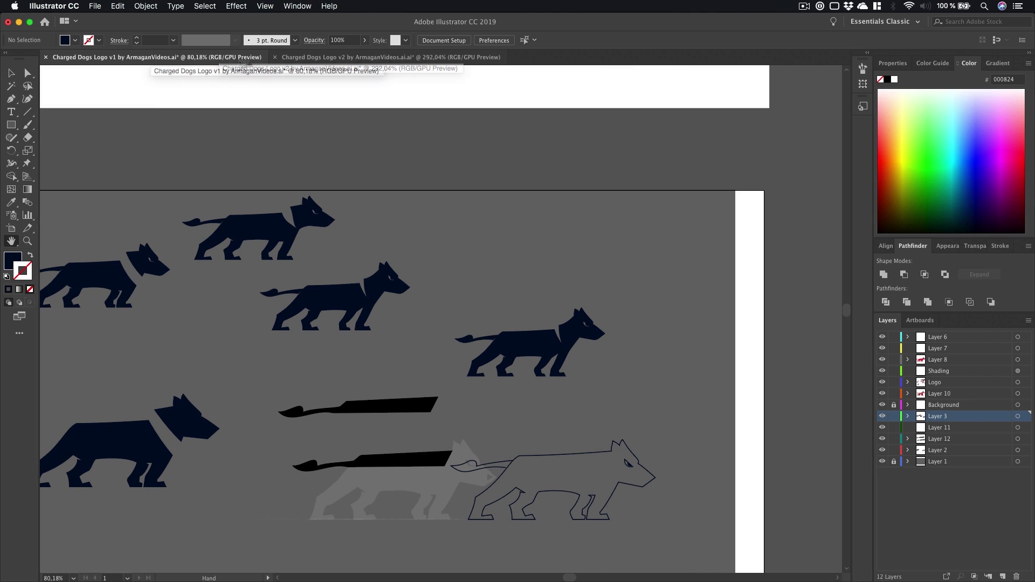
- Compare the orange logo in the Charged Dogs Logo v2 document with the flat red logo versions in the v1 document
left_click(341, 59)
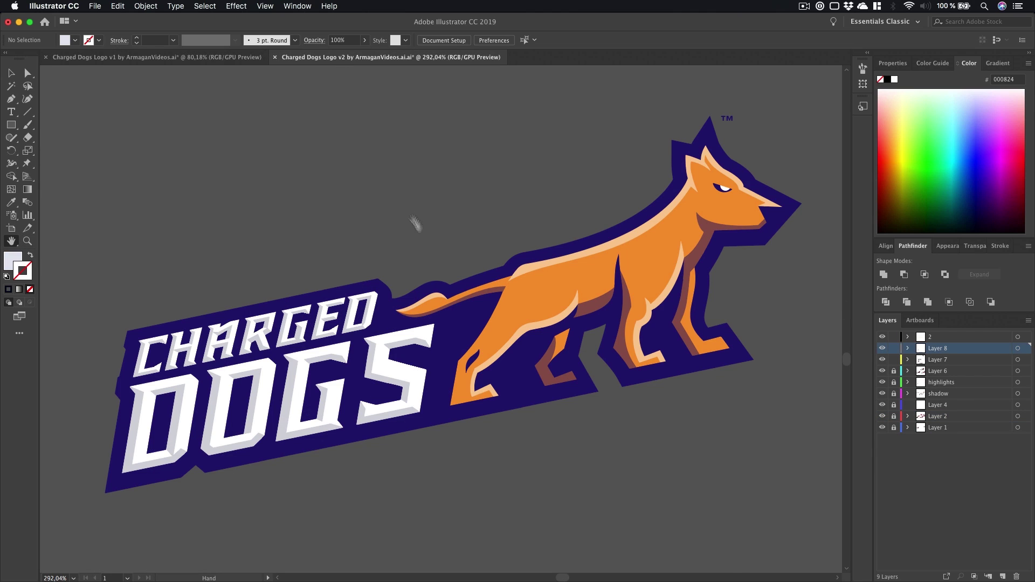
left_click(161, 57)
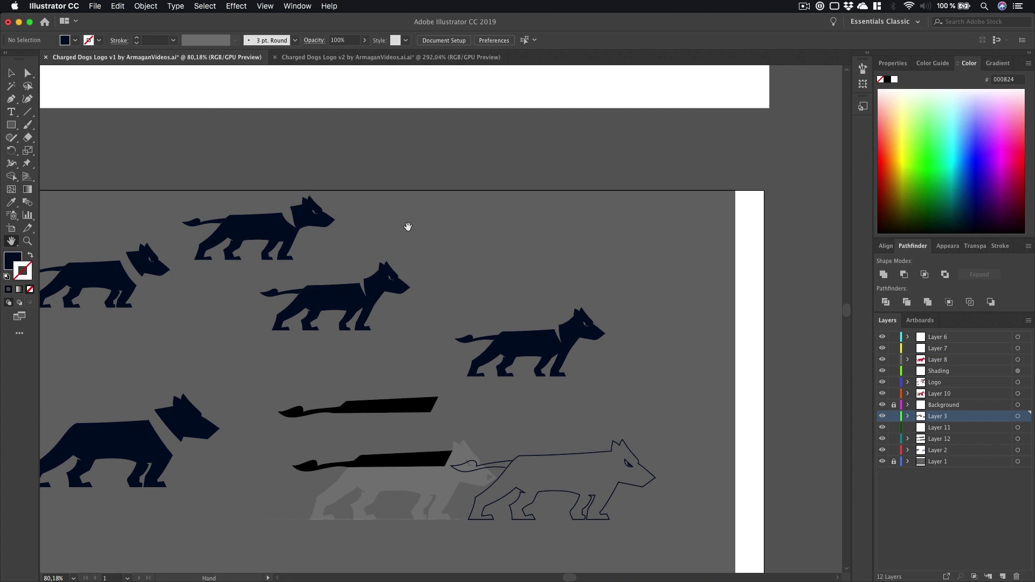
left_click_drag(368, 118, 421, 427)
left_click_drag(404, 171, 451, 372)
key("z")
left_click_drag(515, 356, 389, 346)
key("h")
left_click_drag(452, 338, 436, 411)
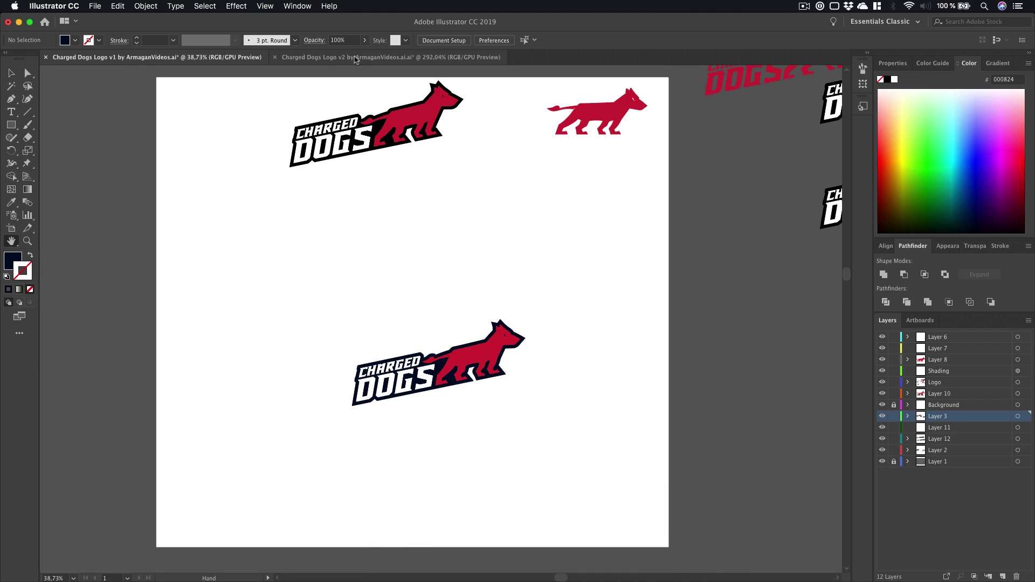
left_click_drag(418, 186, 397, 246)
key("h")
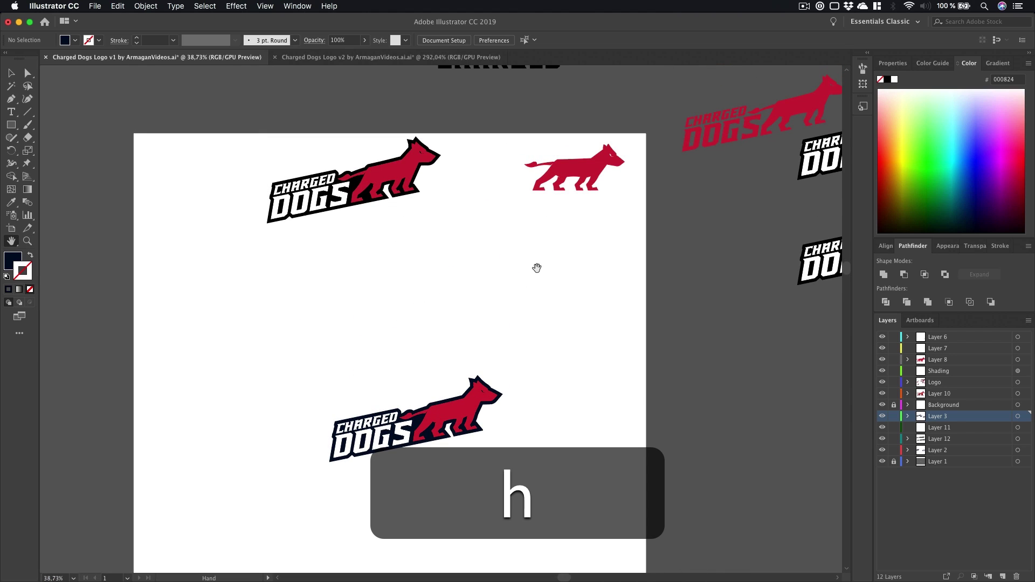
- Try to slant the black CHARGED lettering above the white artboard with the Shear tool
left_click_drag(536, 265, 341, 326)
left_click_drag(226, 287, 383, 357)
key("z")
left_click_drag(456, 189, 554, 288)
key("h")
key("z")
left_click_drag(458, 251, 521, 250)
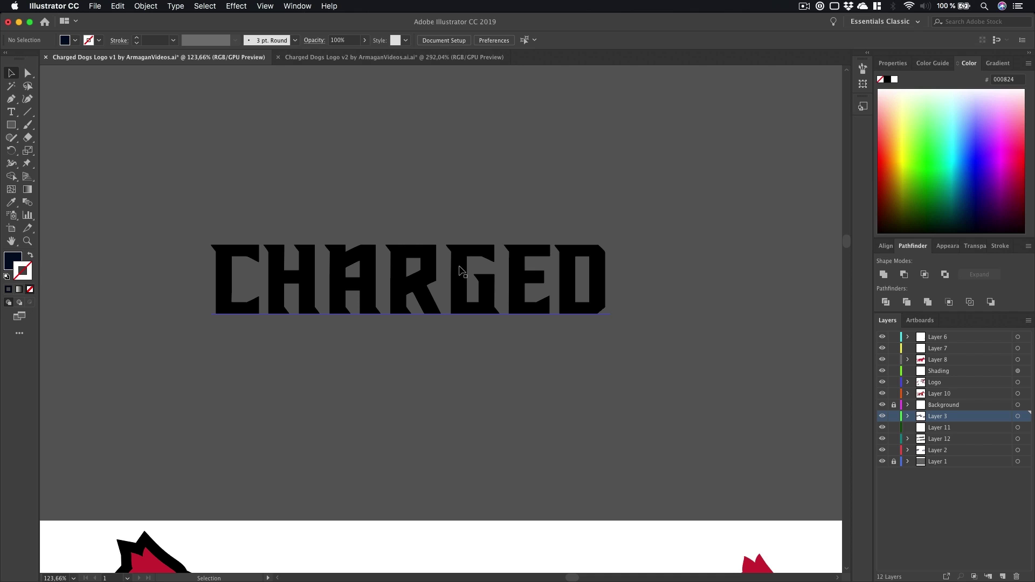
key("alt")
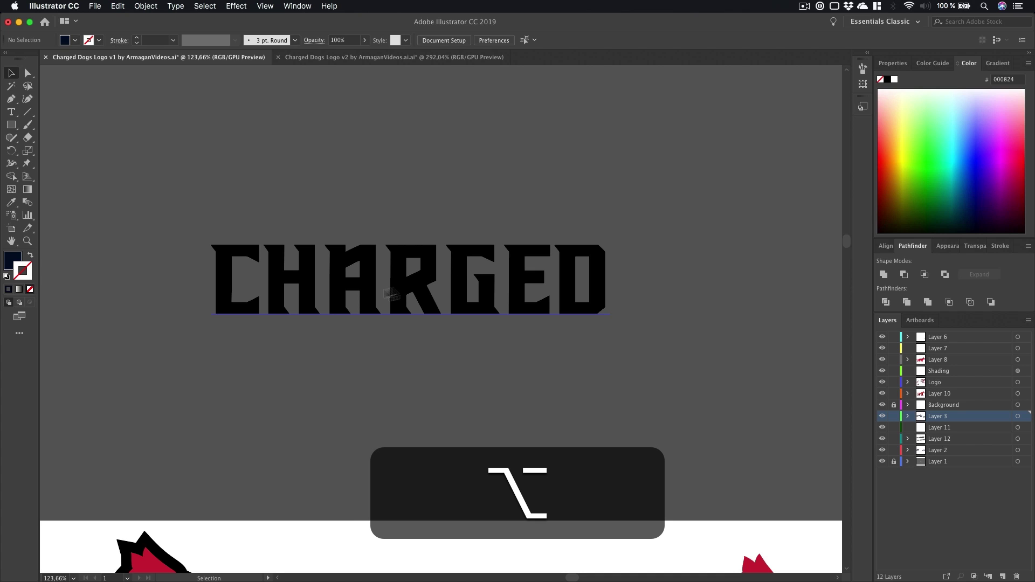
left_click(451, 275)
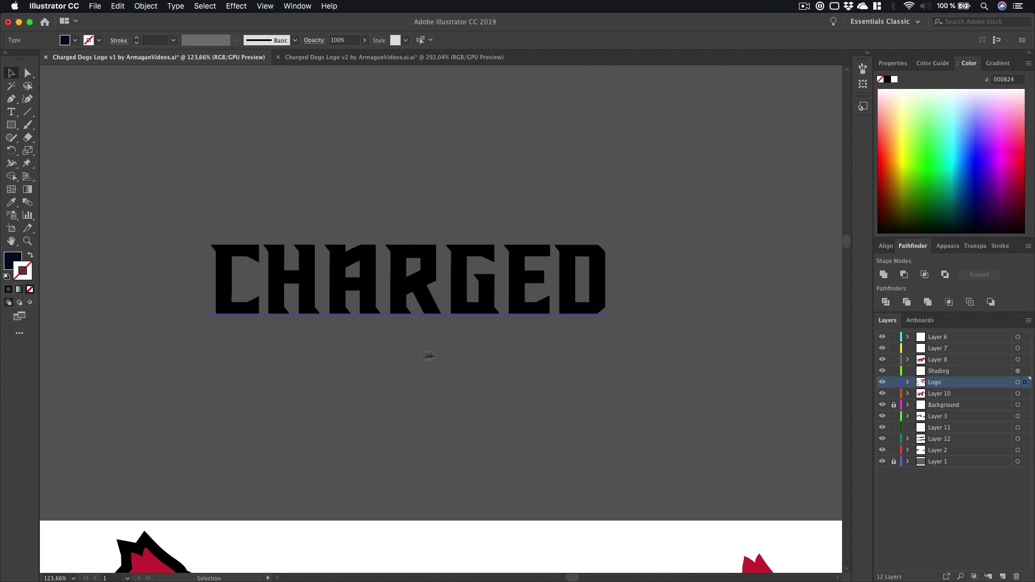
left_click(27, 151)
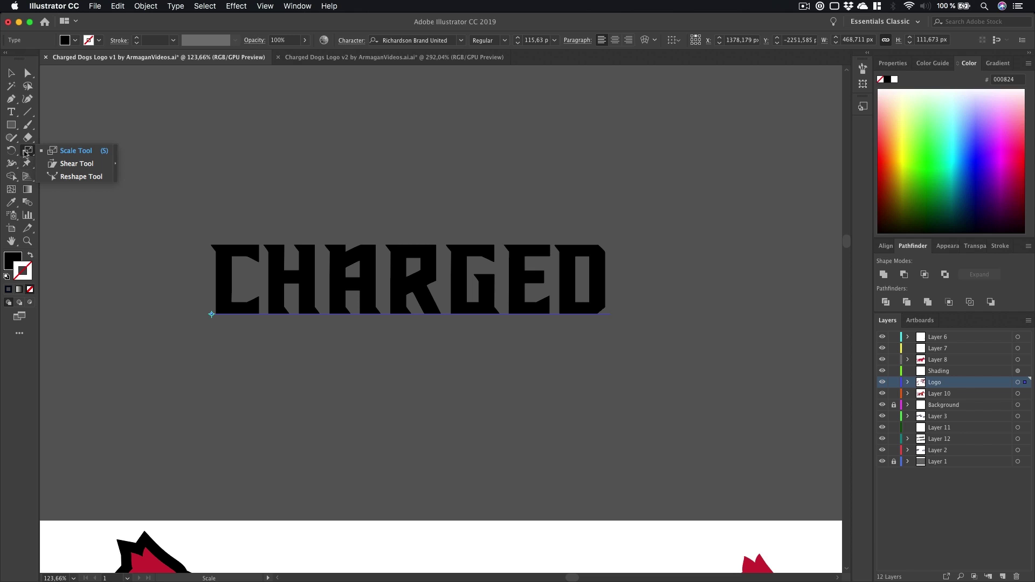
left_click(77, 164)
left_click_drag(144, 268, 189, 265)
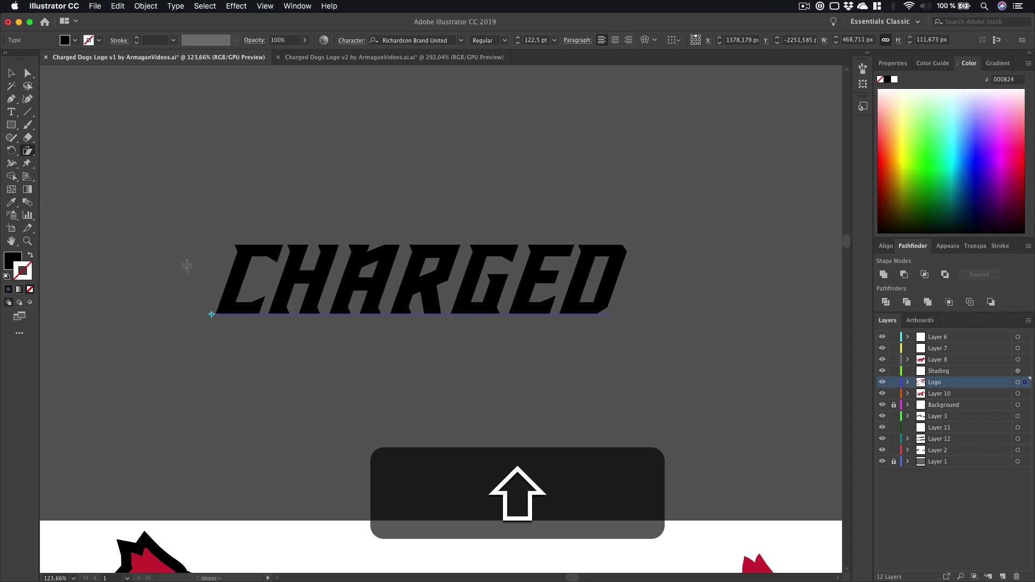
key("shift+v")
key("super+z")
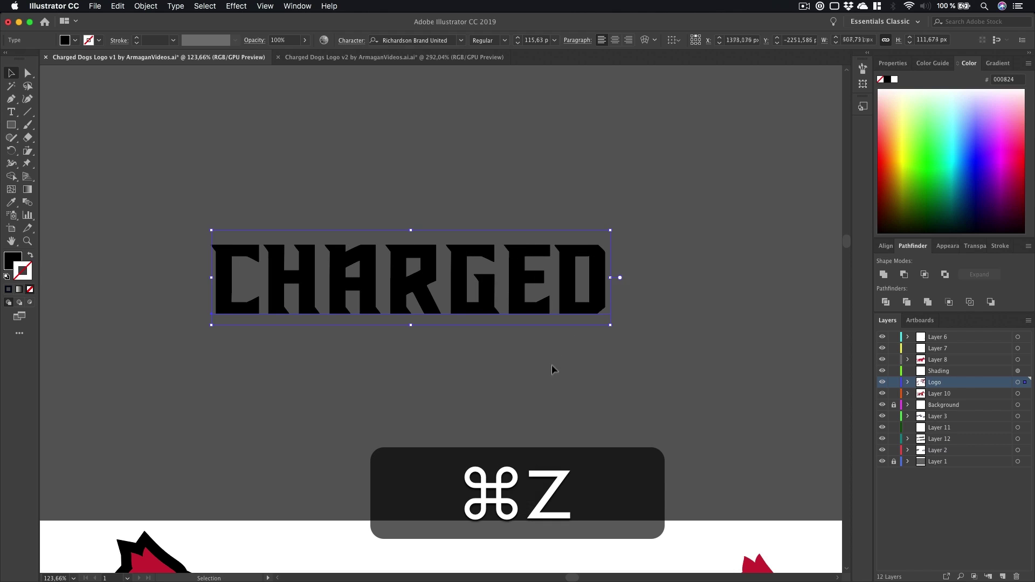
- Rotate the CHARGED text so its baseline rises gently to the right and slant it with the Shear tool
key("super+r")
key("r")
left_click_drag(674, 358, 678, 333)
key("a")
key("s")
left_click_drag(249, 207, 264, 206)
key("super+z")
left_click_drag(28, 151, 76, 166)
left_click_drag(137, 179, 164, 186)
key("shift+super+a")
- Undo the last change to the tilted CHARGED lettering
key("z")
left_click_drag(496, 328, 408, 323)
key("h")
left_click_drag(408, 323, 398, 297)
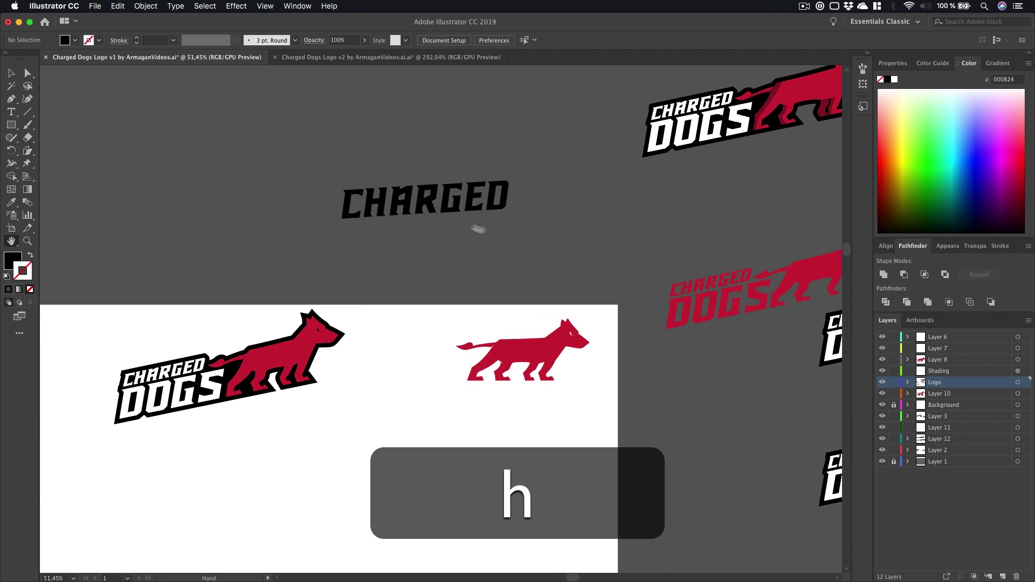
key("super+z")
key("super+a")
- Duplicate the white CHARGED DOGS lettering and red dog, without the black outline, directly below the logo on the white artboard
key("z")
left_click_drag(167, 364, 318, 376)
key("h")
left_click_drag(321, 376, 426, 267)
key("z")
left_click_drag(442, 234, 468, 224)
key("h")
left_click_drag(443, 251, 514, 228)
key("v")
key("z")
left_click_drag(535, 332, 334, 278)
key("h")
key("v")
left_click(355, 250)
left_click(433, 232, "shift")
left_click_drag(434, 236, 431, 360)
left_click(145, 12)
left_click_drag(342, 364, 219, 342)
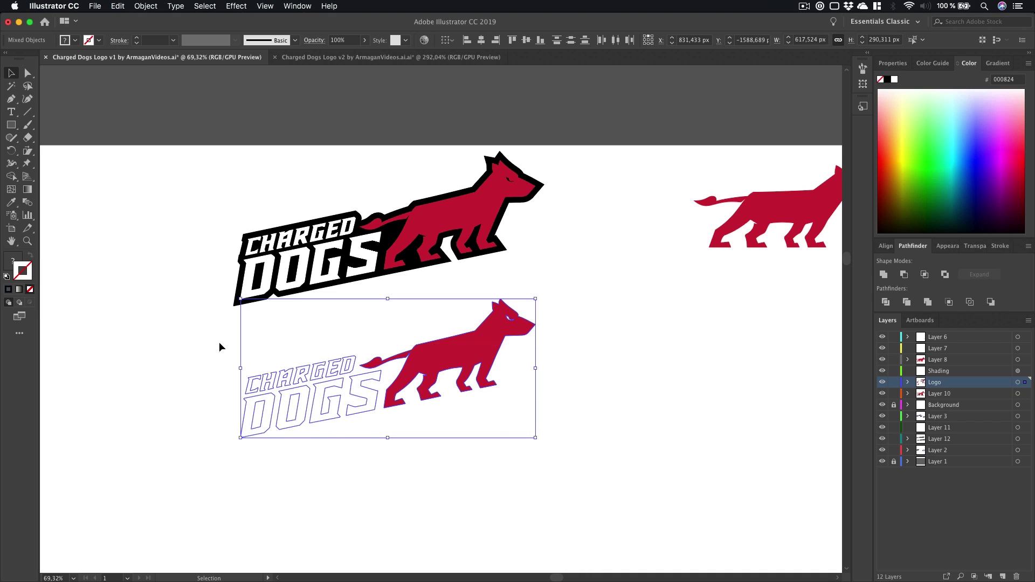
- Offset the paths of the duplicated lettering and dog by 14 px with miter joins and a miter limit of 4
left_click(145, 6)
mouse_move(205, 235)
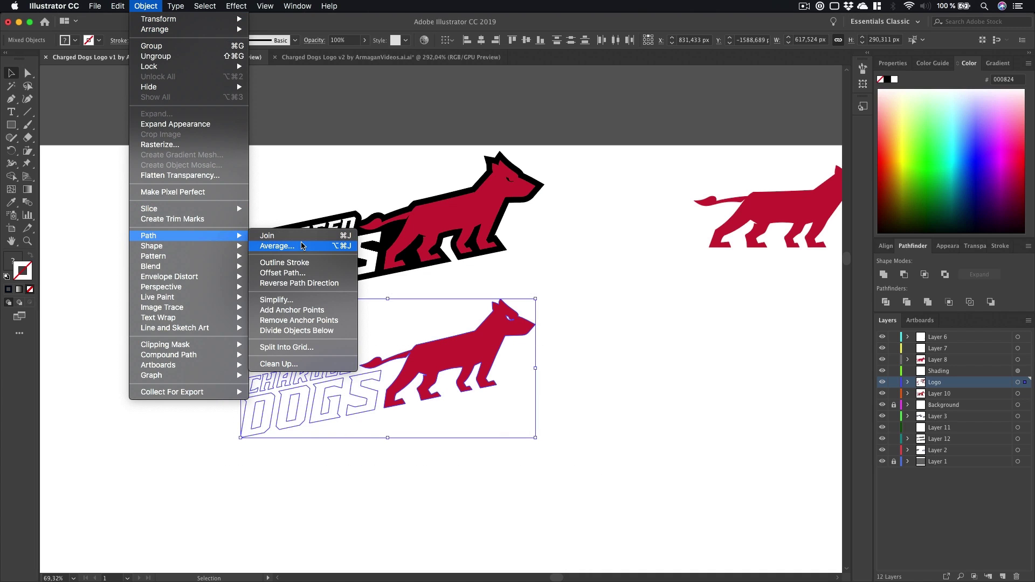
left_click(300, 273)
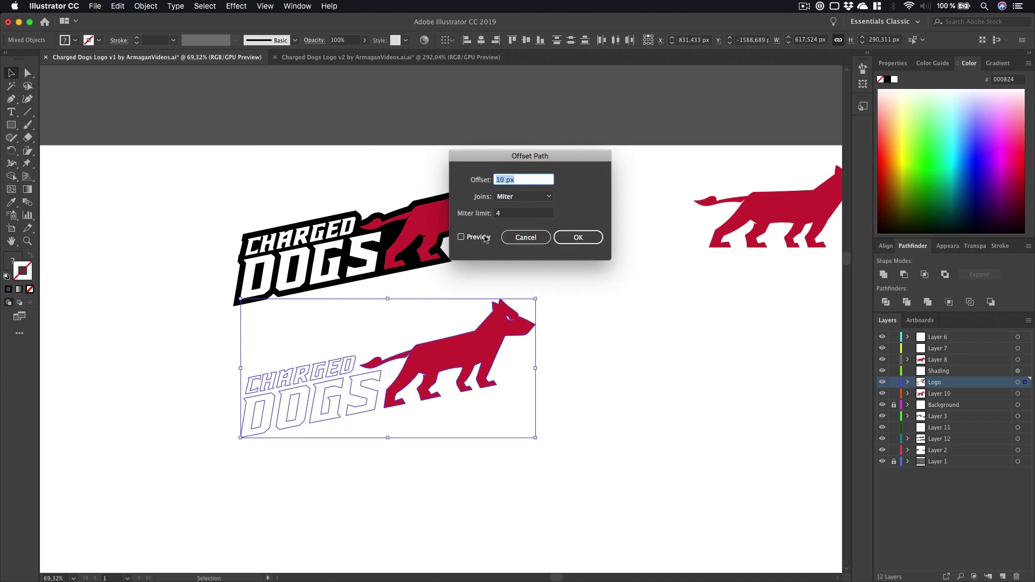
left_click(487, 237)
left_click_drag(505, 162, 523, 202)
type("14")
left_click(601, 238)
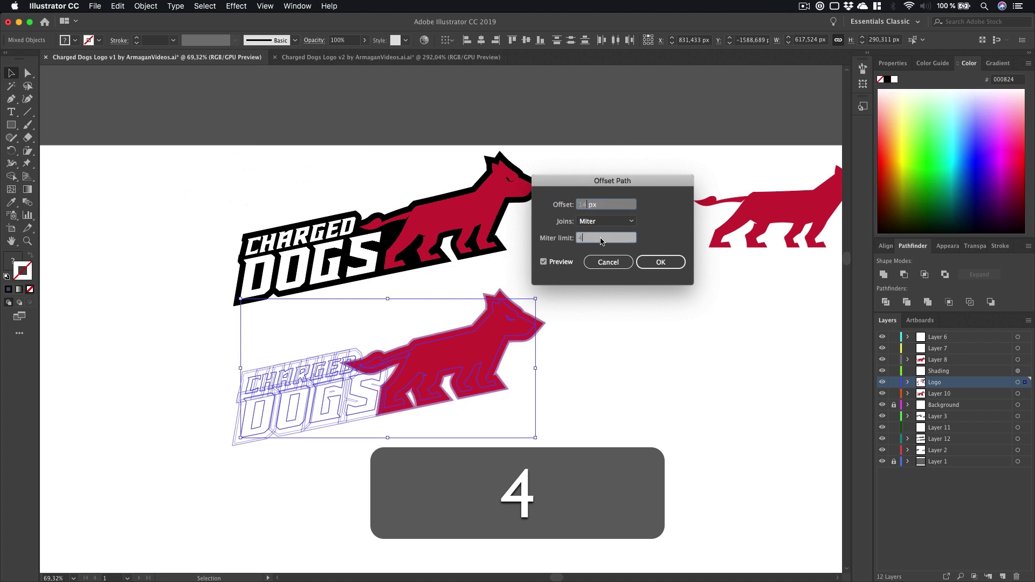
left_click(661, 262)
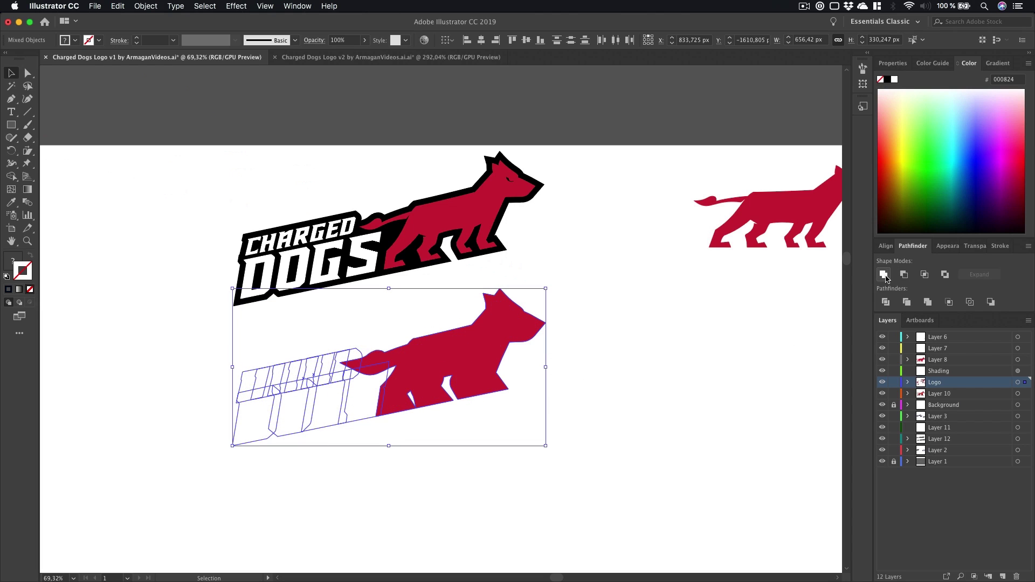
- Unite the offset shapes into one silhouette and give it a black fill without a stroke
left_click(883, 275)
left_click(890, 199)
left_click(875, 235)
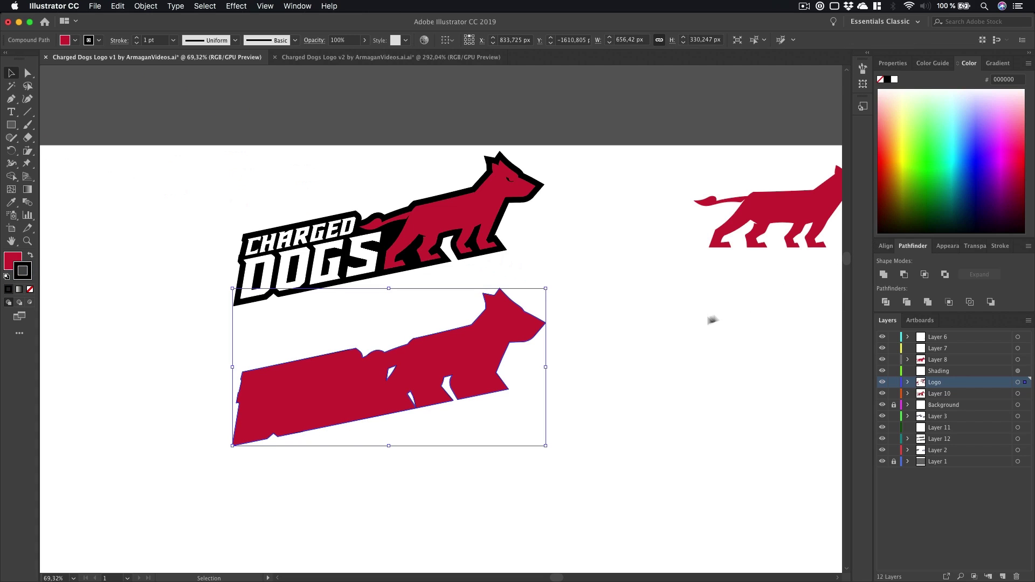
key("shift+x")
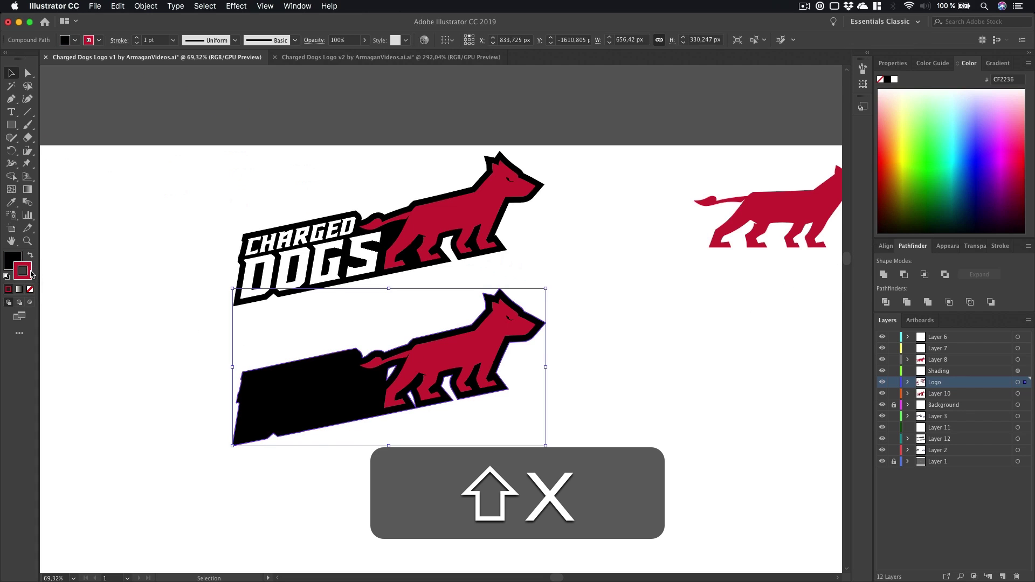
left_click(29, 290)
left_click(13, 259)
- Send the black silhouette to the back, behind the white lettering and the red dog
key("z")
left_click_drag(357, 381, 422, 386)
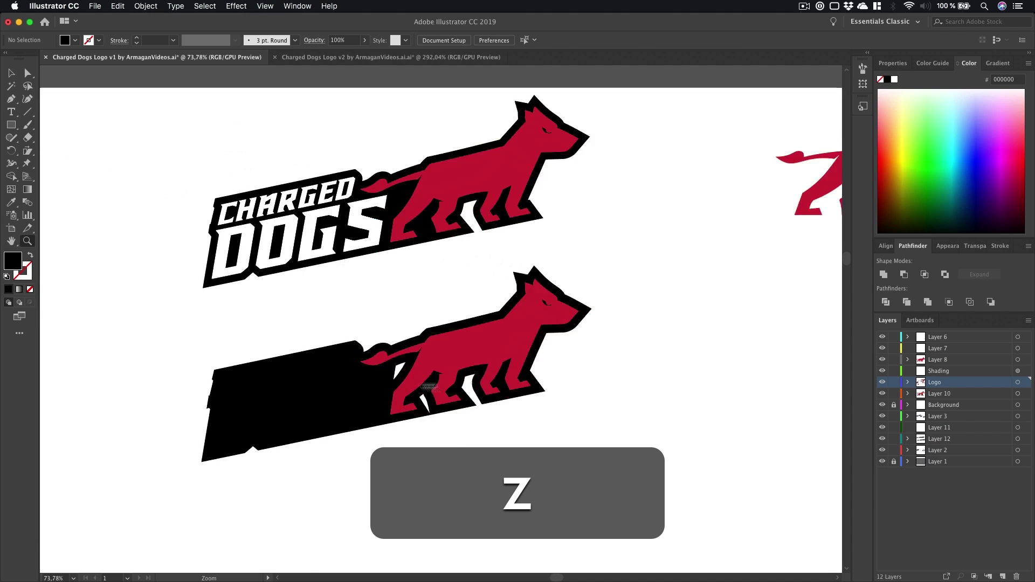
key("a")
right_click(423, 384)
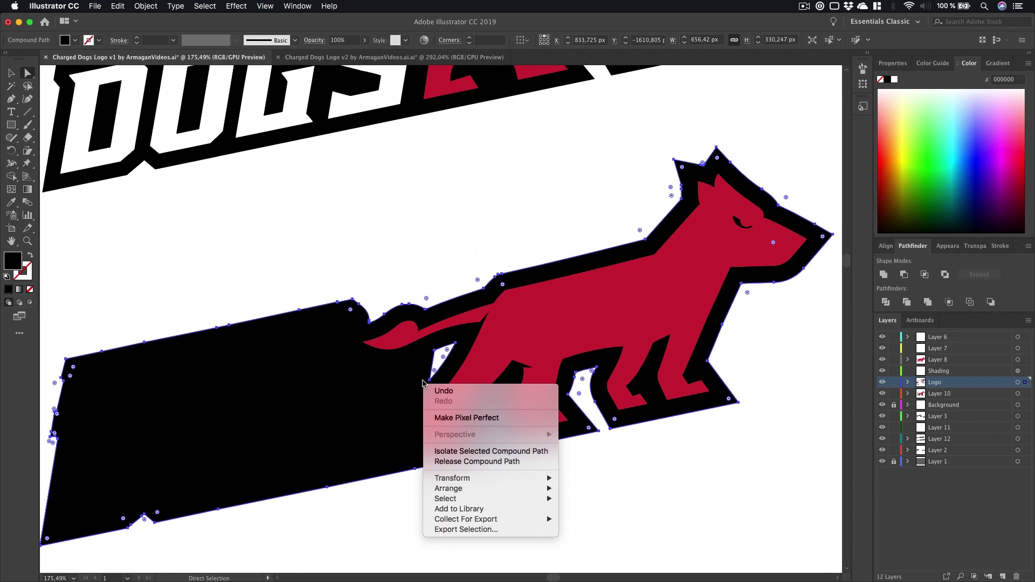
mouse_move(461, 492)
left_click(587, 519)
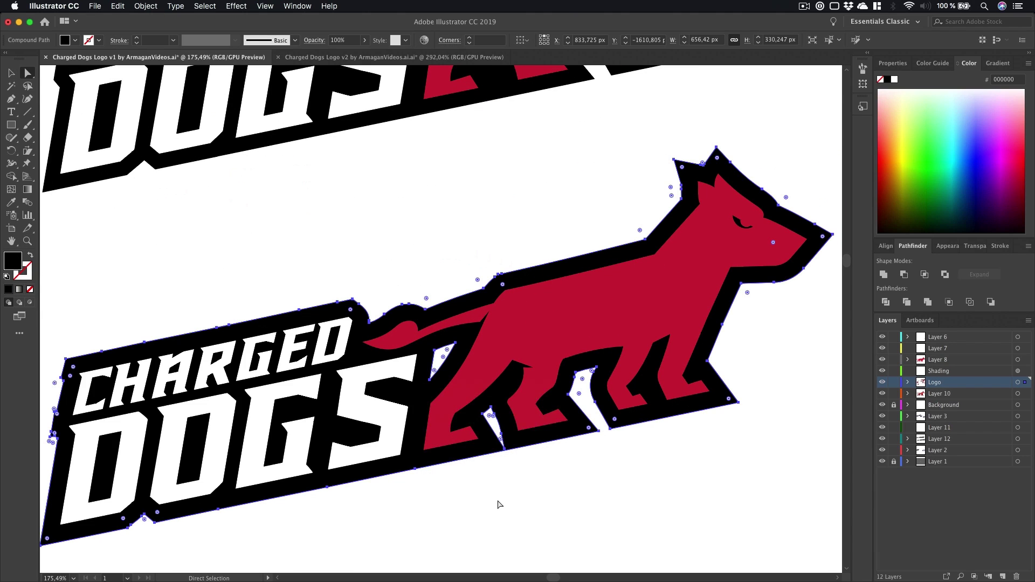
left_click(497, 503)
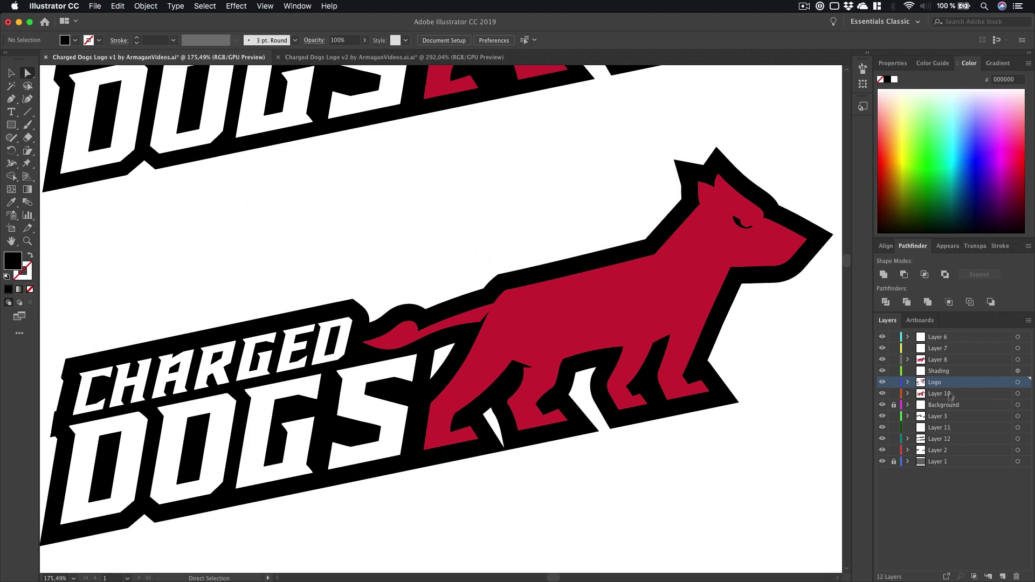
- Draw a closed black four-sided shape over the white gap between the S of DOGS and the dog's hind leg
key("z")
left_click_drag(460, 360, 449, 361)
key("h")
left_click_drag(450, 362, 431, 343)
key("p")
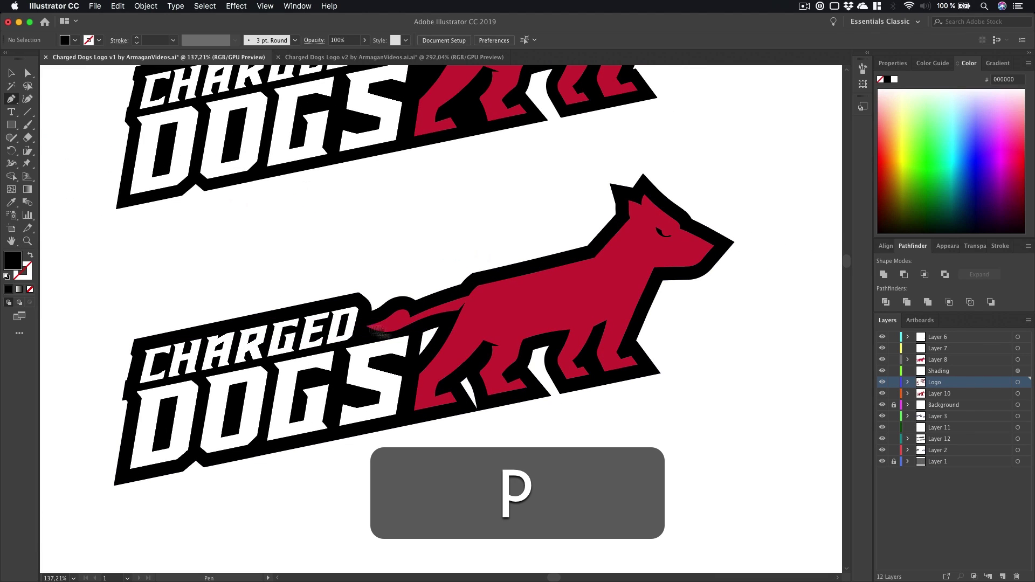
left_click(407, 319)
left_click(401, 384)
left_click(462, 352)
left_click(462, 302)
left_click(406, 319)
- Unite the filler shape with the black outline and send the combined outline behind the lettering and dog
key("shift+a")
left_click(414, 403, "shift")
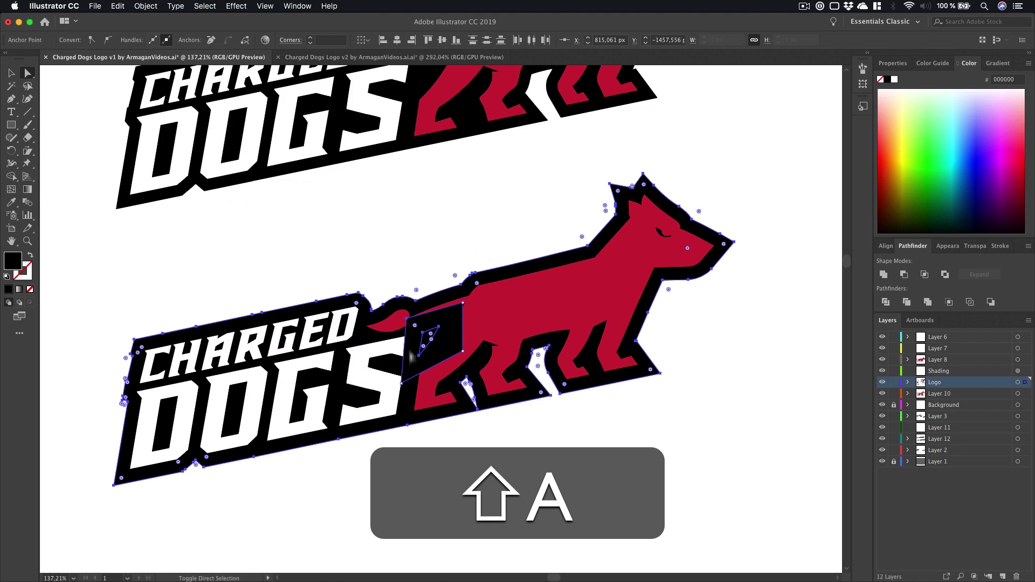
left_click(883, 276)
right_click(485, 300)
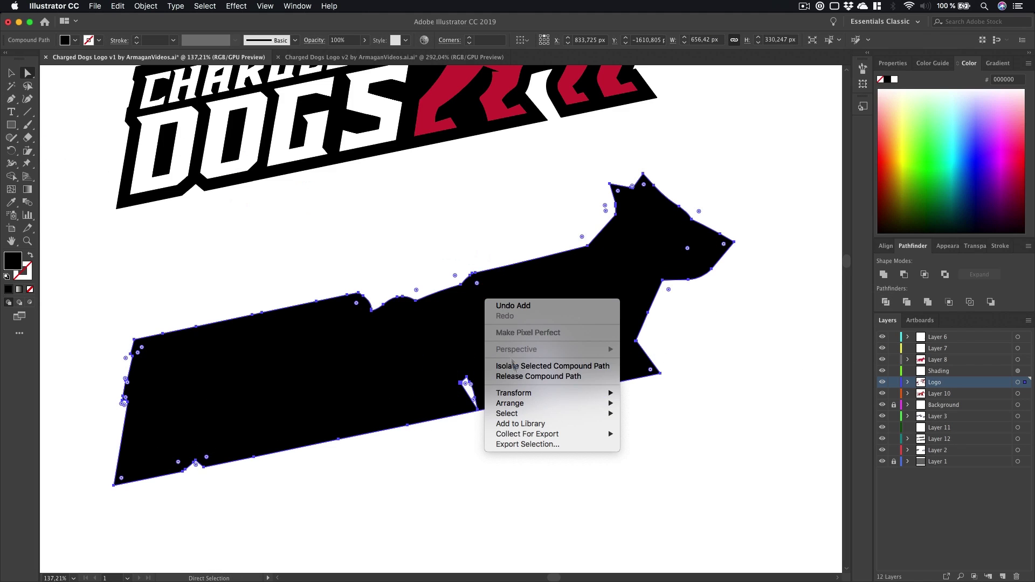
mouse_move(593, 403)
left_click(655, 434)
left_click(487, 451)
- Compare the finished outlined logo with the other logo versions on and around the artboards
key("z")
left_click_drag(641, 334, 522, 321)
key("h")
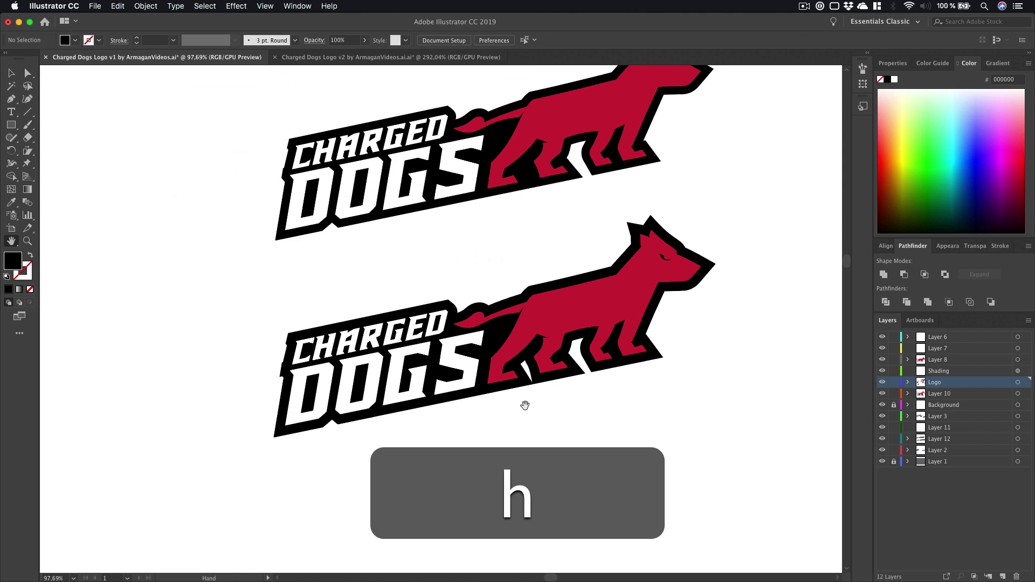
left_click_drag(527, 404, 508, 425)
left_click_drag(566, 270, 547, 450)
key("z")
left_click_drag(463, 309, 258, 315)
key("h")
left_click_drag(539, 358, 245, 374)
left_click_drag(568, 377, 526, 408)
left_click_drag(644, 387, 435, 447)
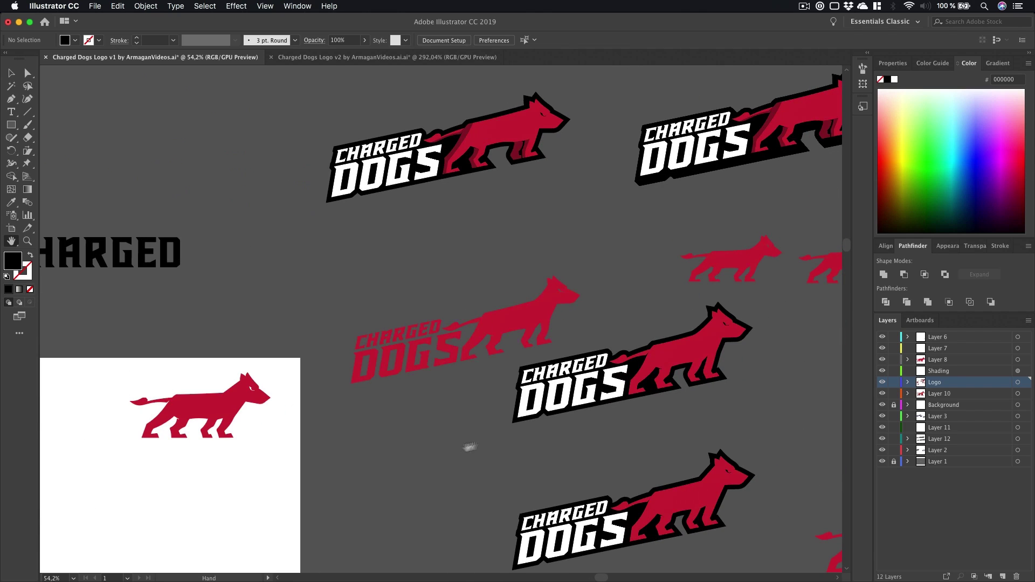
left_click_drag(673, 410, 492, 317)
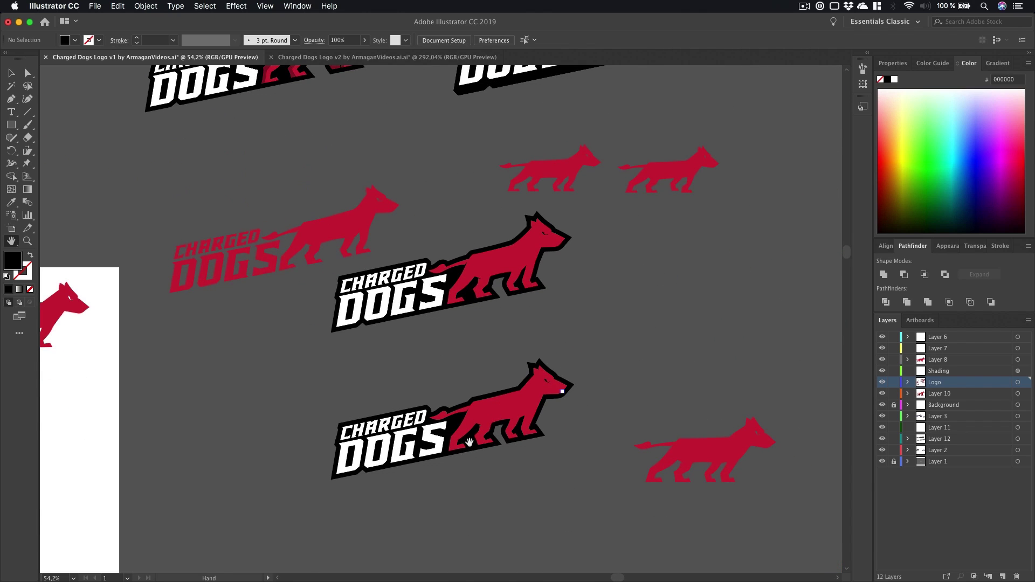
left_click_drag(477, 466, 499, 394)
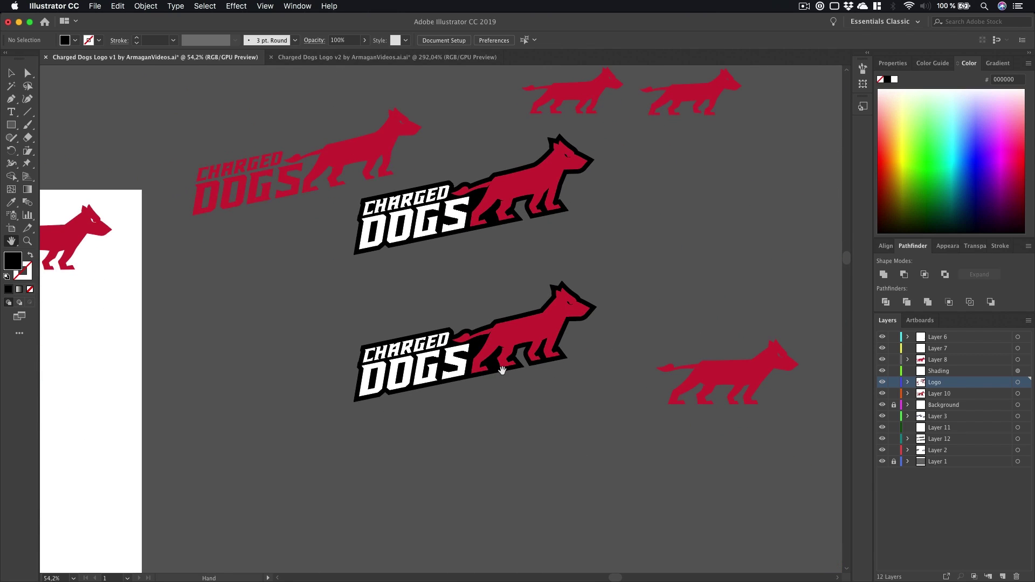
left_click_drag(578, 415, 685, 403)
mouse_move(372, 409)
left_mouse_down()
mouse_move(699, 333)
mouse_move(360, 409)
left_mouse_up()
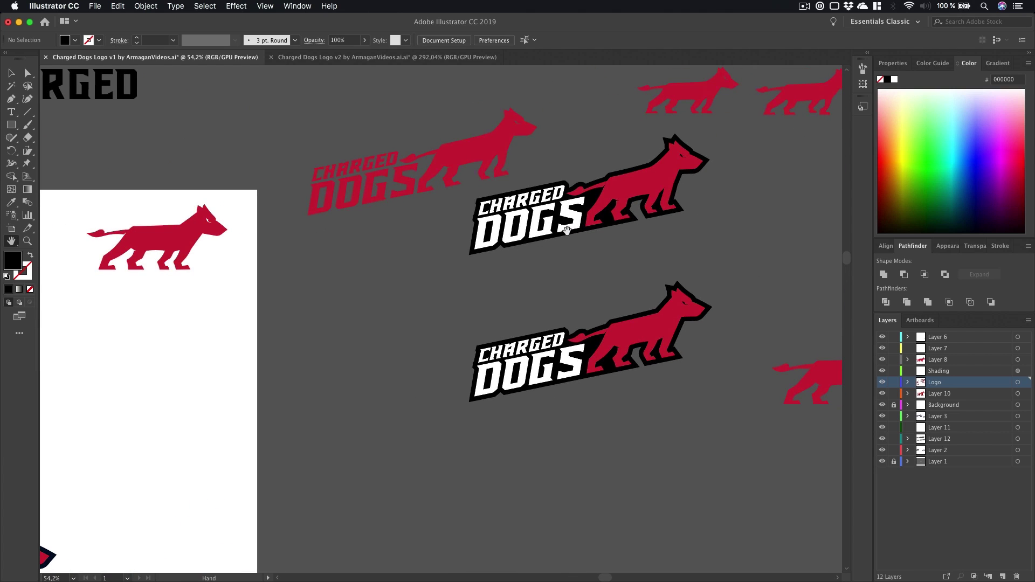
left_click_drag(481, 284, 741, 173)
left_click_drag(367, 338, 447, 229)
key("z")
key("h")
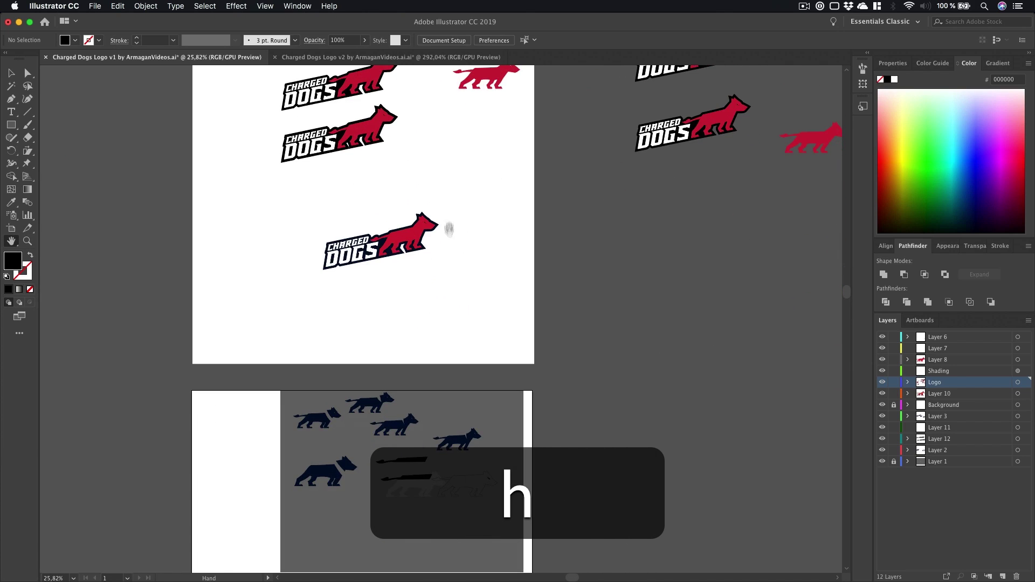
left_click_drag(476, 361, 415, 305)
left_click_drag(550, 191, 510, 401)
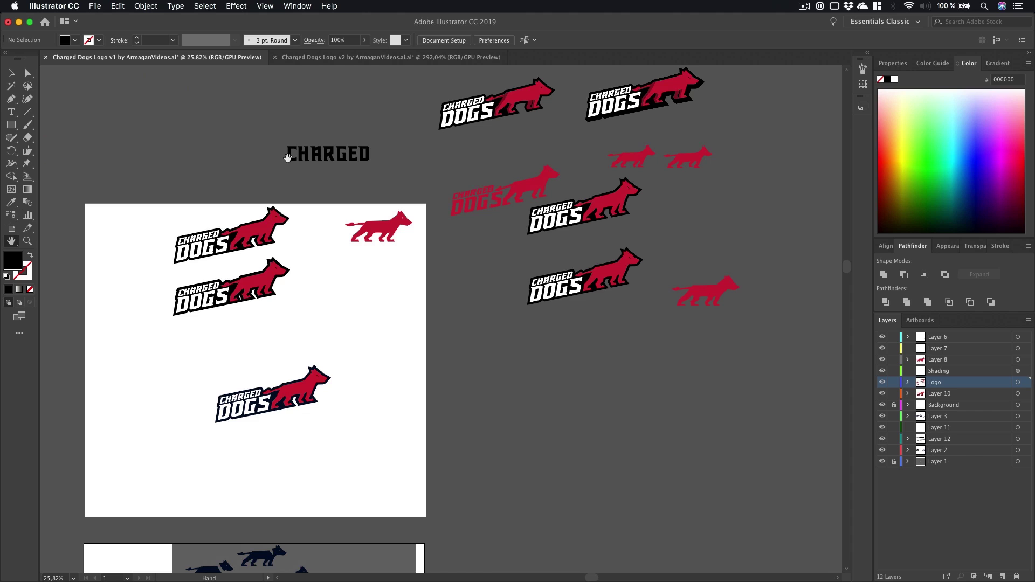
- Switch to the Charged Dogs Logo v2 document and examine the embossed grey CHARGED DOGS lettering beside the orange logo
left_click(329, 59)
key("z")
left_click_drag(359, 377, 296, 393)
key("h")
left_click_drag(463, 113, 432, 303)
scroll(431, 303, "down", 4)
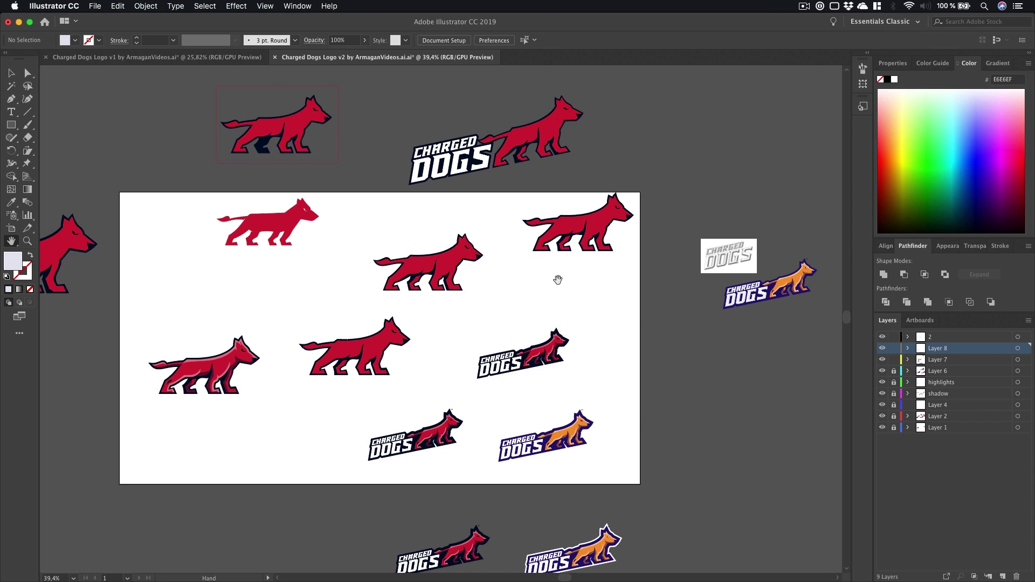
left_click_drag(557, 279, 380, 317)
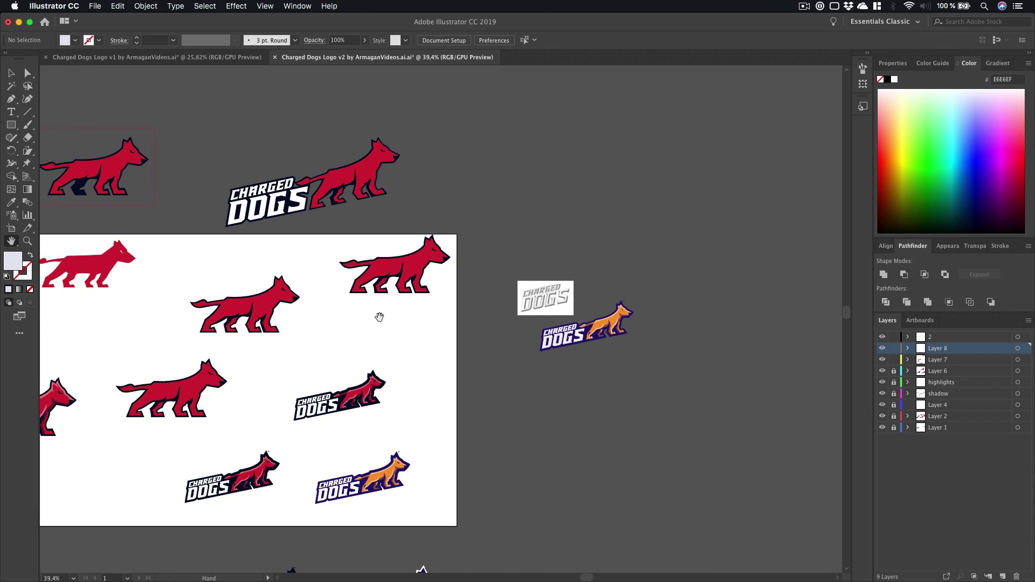
key("z")
left_click_drag(586, 330, 688, 350)
key("h")
left_click_drag(621, 317, 615, 400)
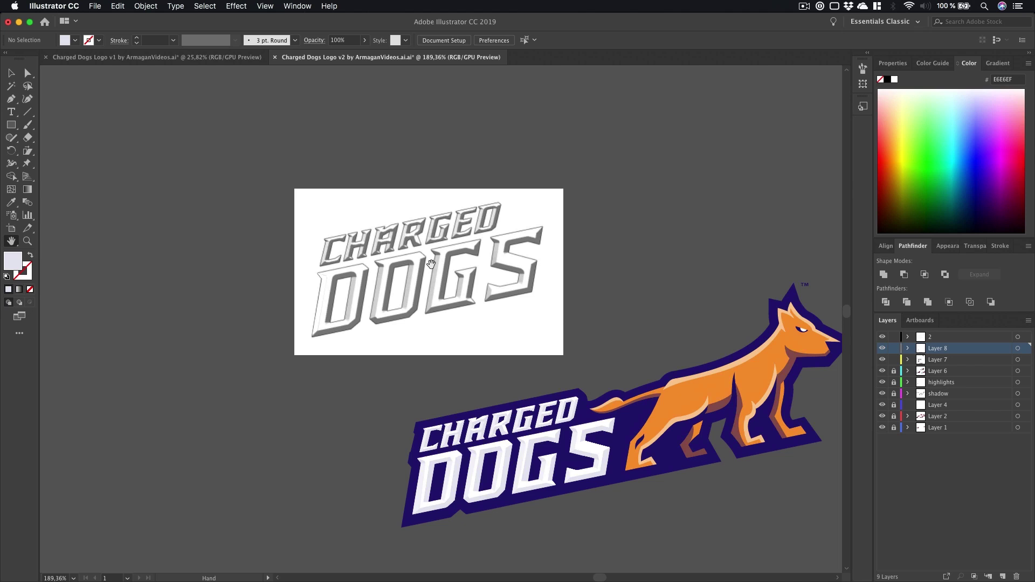
key("z")
left_click_drag(431, 264, 478, 265)
key("h")
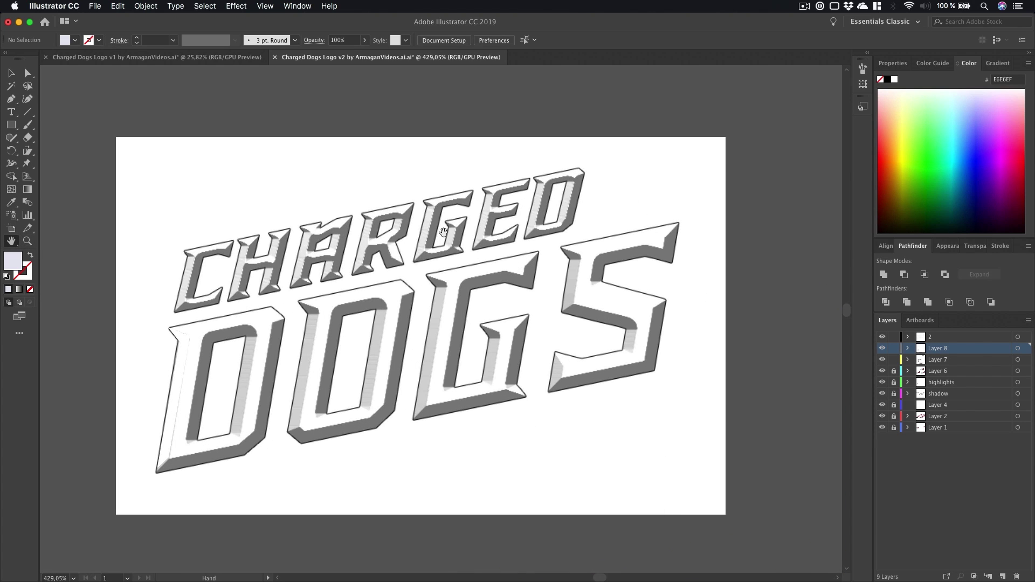
key("z")
left_click_drag(461, 287, 265, 358)
key("h")
left_click_drag(264, 360, 681, 284)
left_click_drag(632, 344, 332, 295)
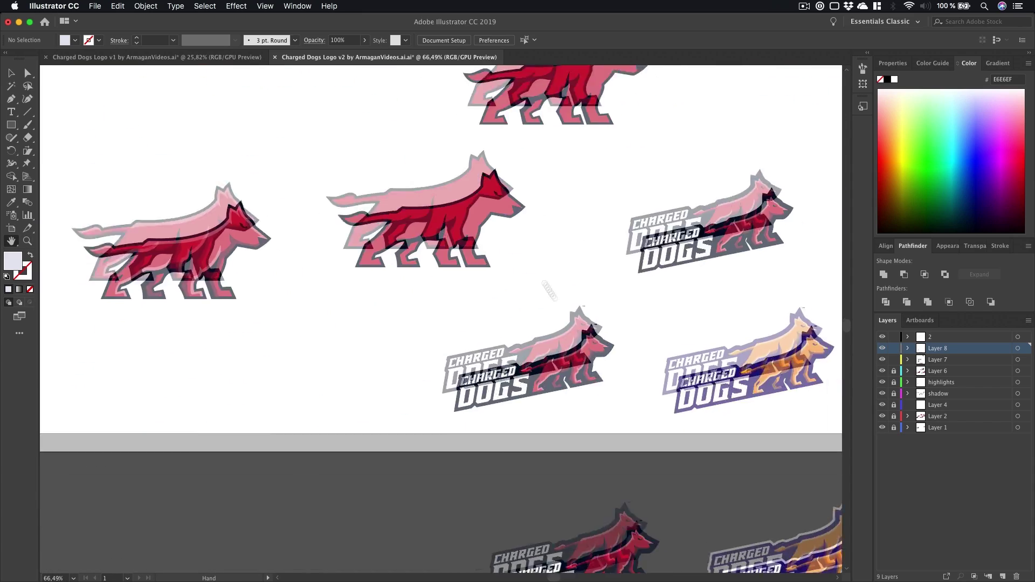
- Unlock Layer 6, highlights, shadow, Layer 2 and Layer 1 in the v2 document
key("z")
left_click_drag(582, 134, 340, 272)
key("h")
key("v")
key("z")
key("h")
left_click_drag(893, 372, 894, 414)
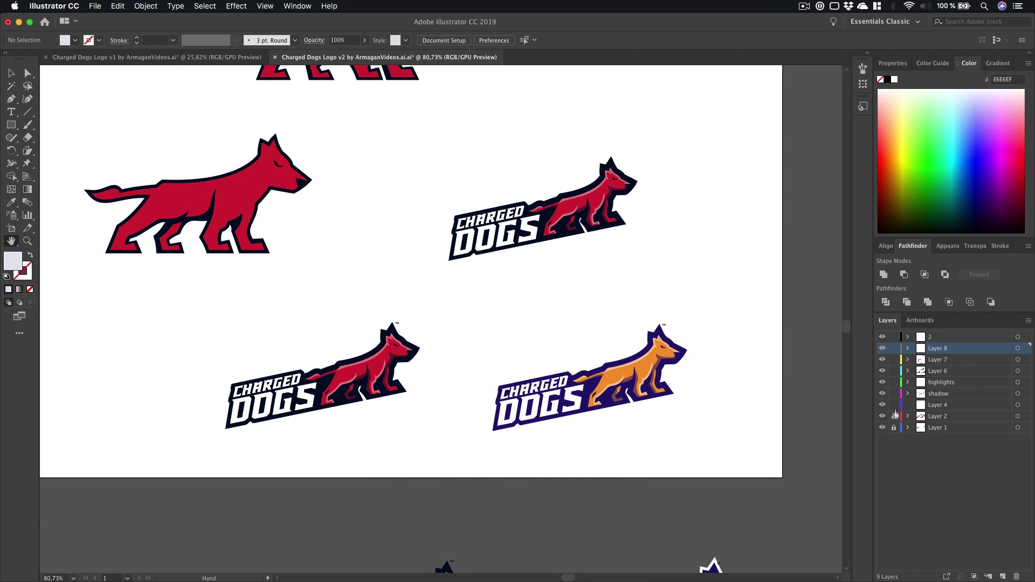
- Inspect the letter S of DOGS in the shaded red logo to check how the lettering is built
key("z")
left_click_drag(523, 213, 581, 223)
key("v")
left_click(536, 259)
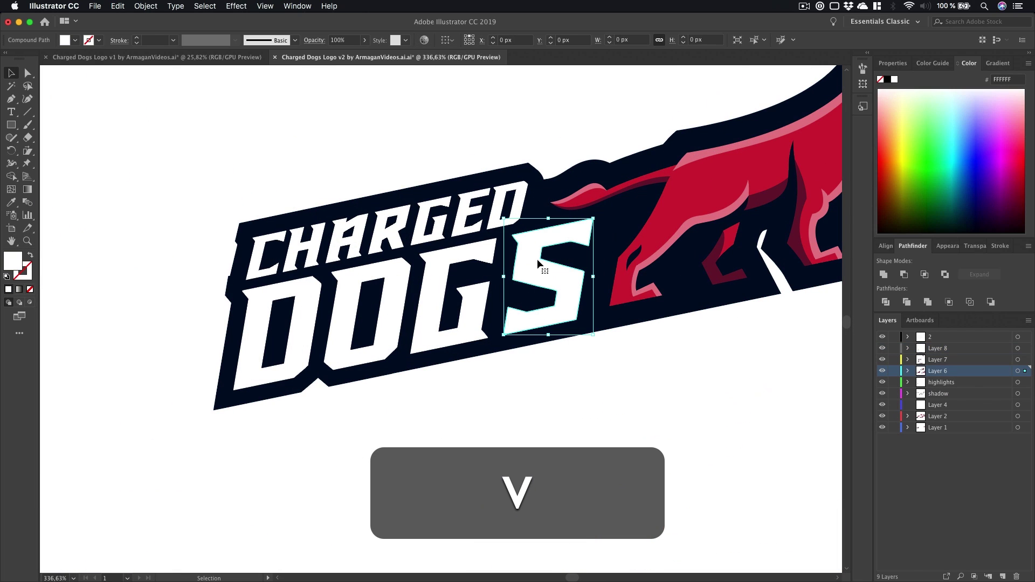
left_click(588, 384)
key("shift+z")
left_click_drag(600, 376, 371, 376)
key("h")
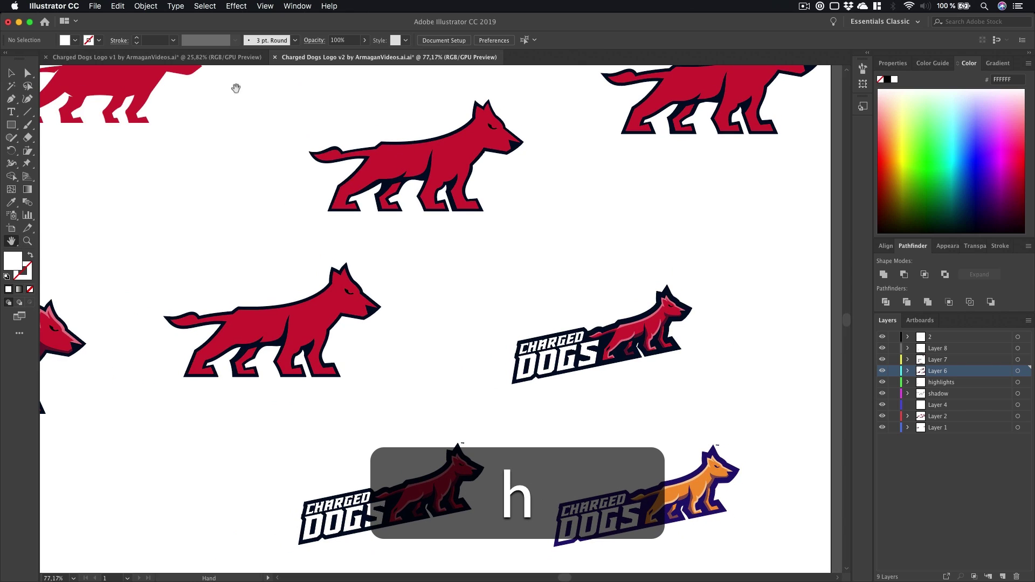
- Return to the Charged Dogs Logo v1 document and copy the white CHARGED DOGS lettering of the lower outlined logo
left_click(211, 60)
key("z")
left_click_drag(170, 286, 381, 303)
key("v")
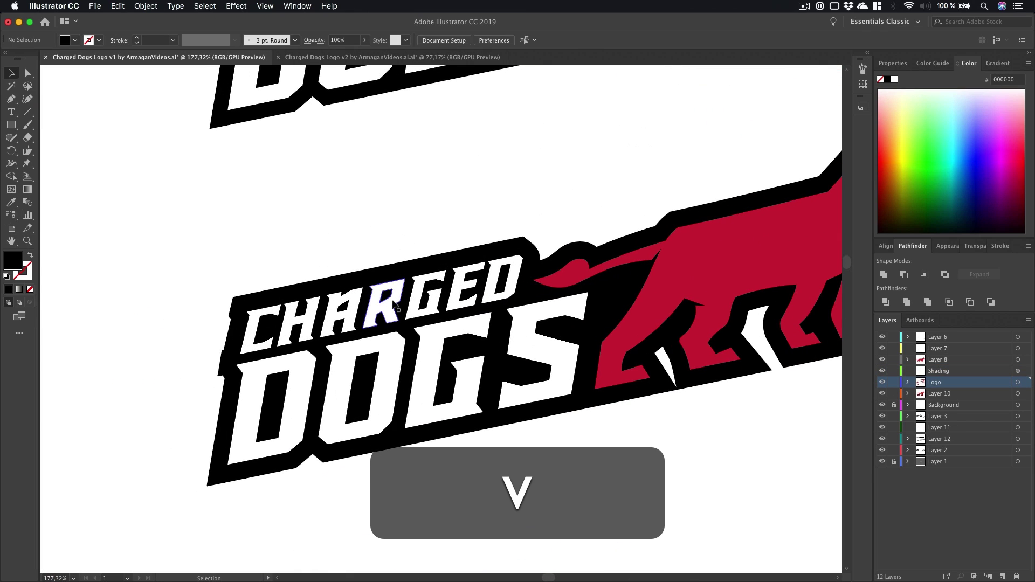
left_click(416, 307)
key("super+c")
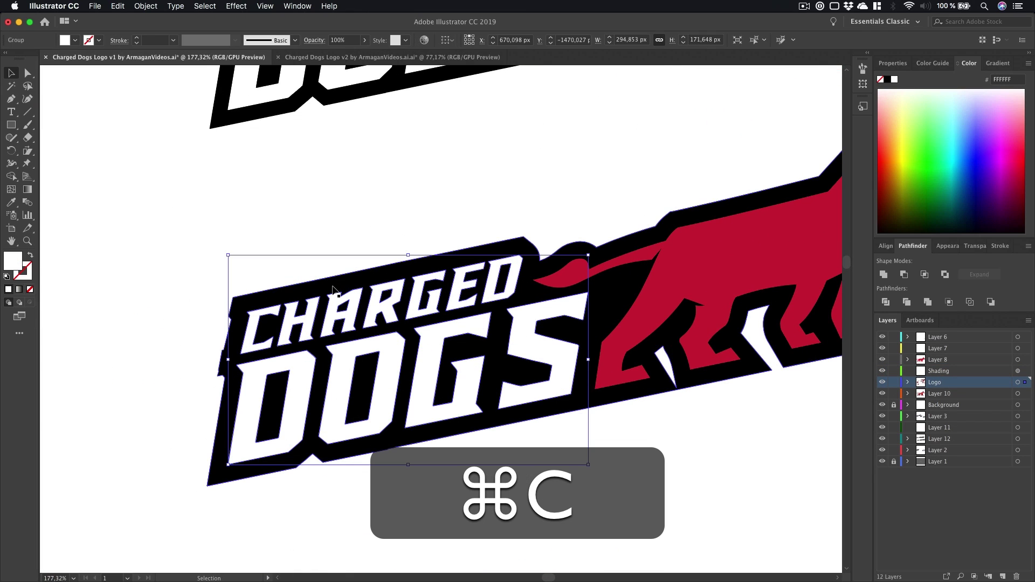
- Switch to Photoshop and create a white 295 × 172 px RGB document at 72 pixels/inch from the Clipboard preset
key("shift+super+Tab")
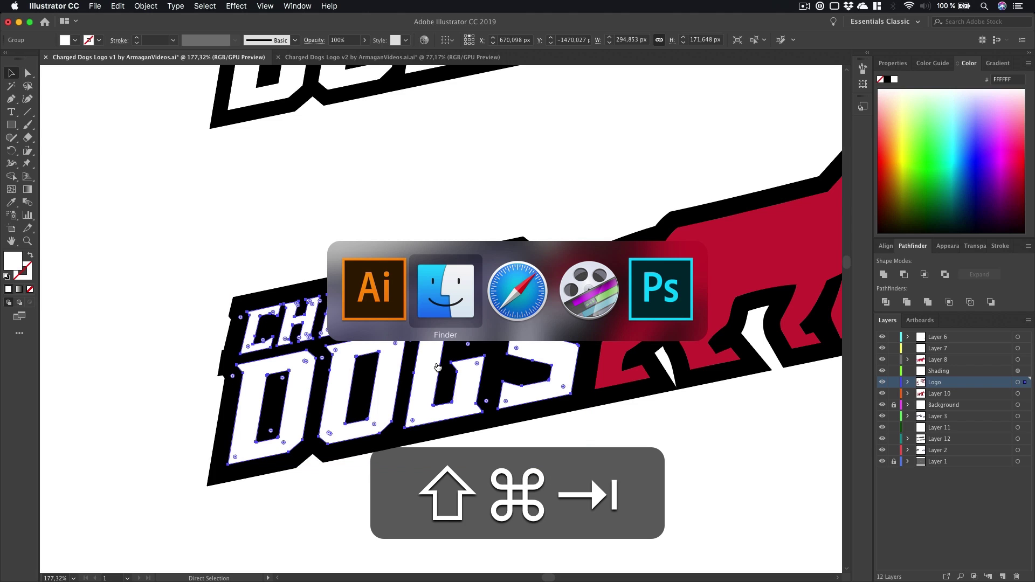
key("super+Tab")
key("super+Tab")
key("alt+super+Tab")
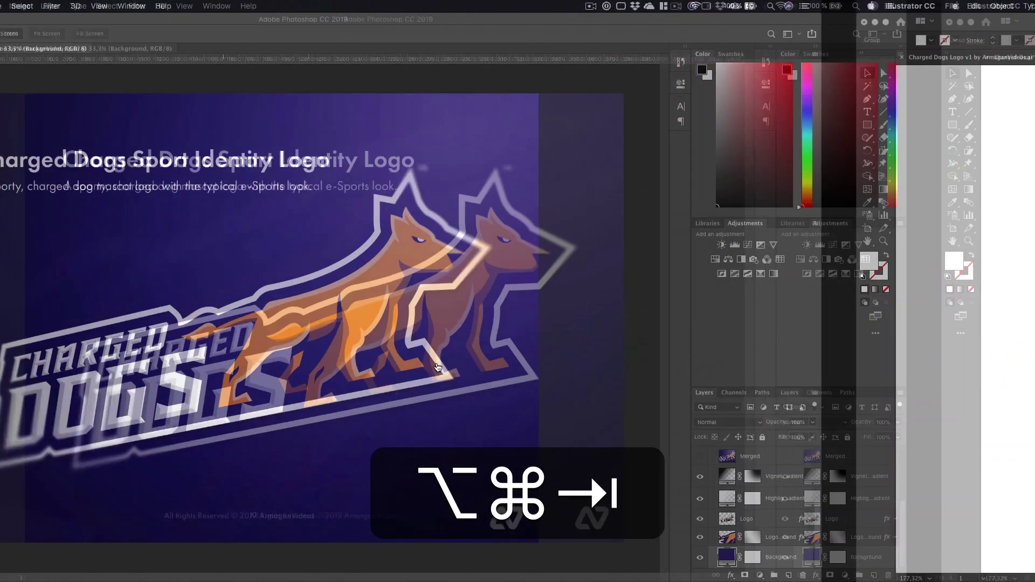
key("super+n")
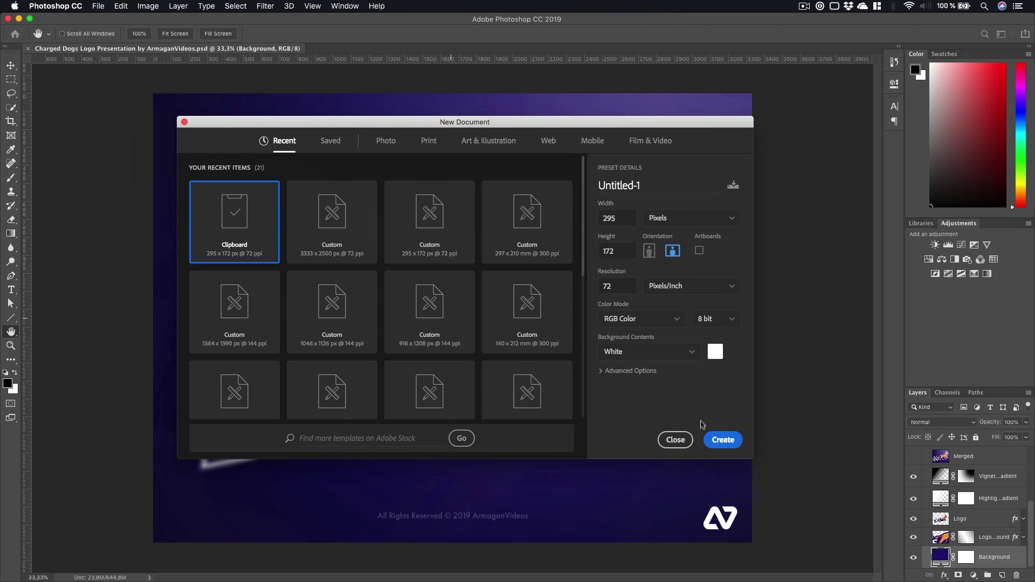
left_click(716, 446)
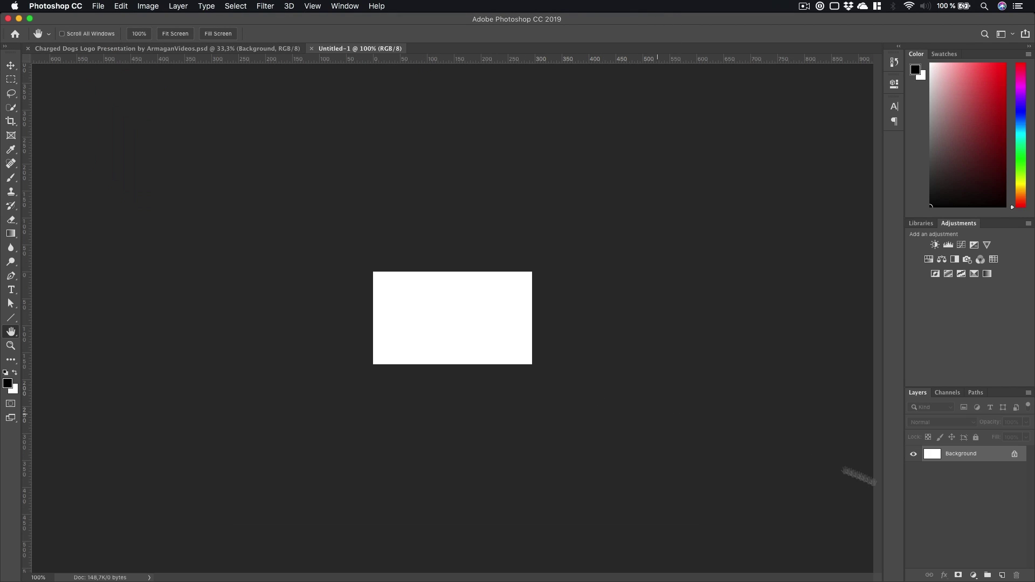
- Paste the copied CHARGED DOGS lettering as a Smart Object and place it on the canvas
key("super+v")
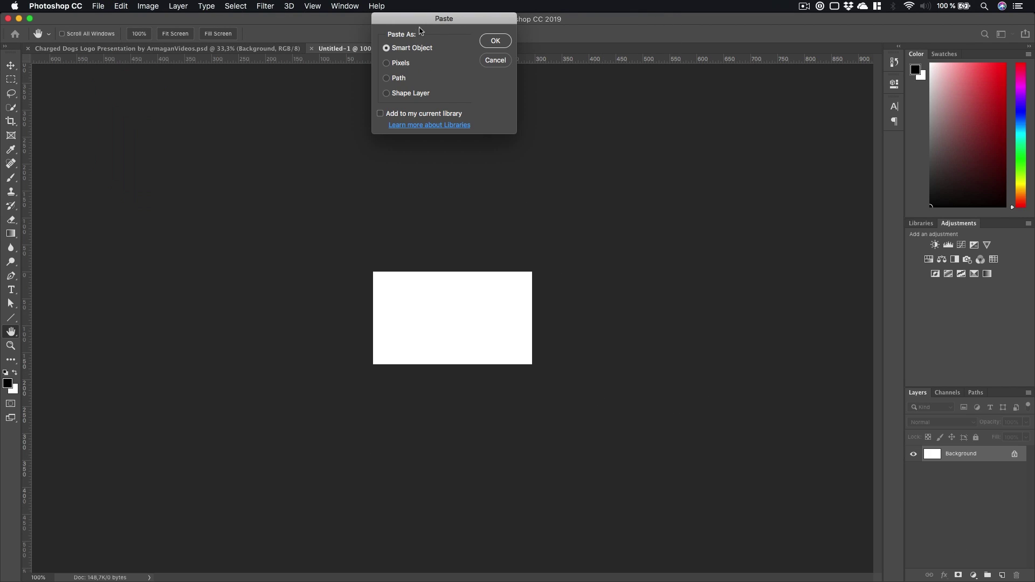
left_click(628, 153)
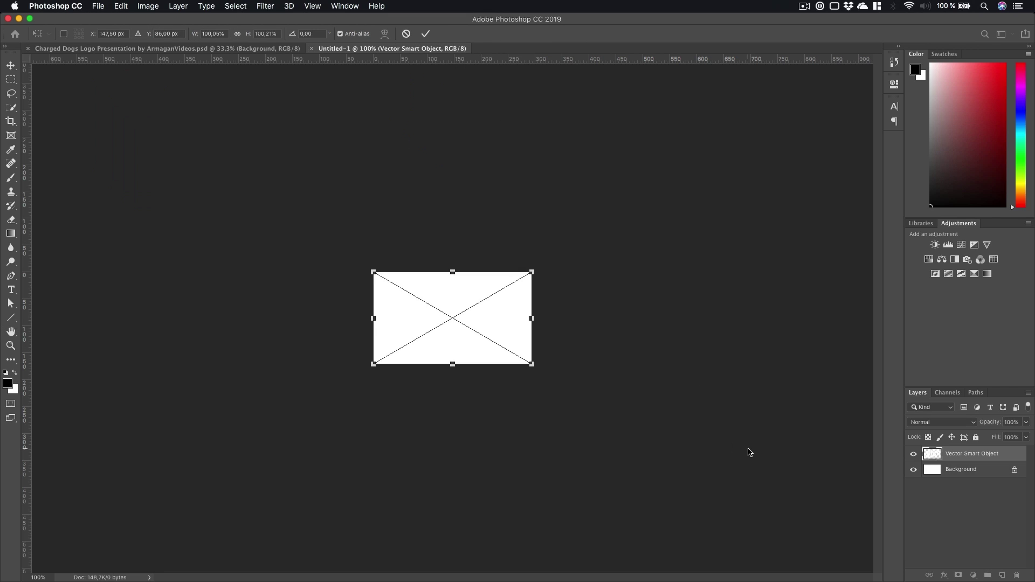
key("Return")
- Add a black (000000) Solid Color fill layer between the Background and the lettering
left_click(964, 476)
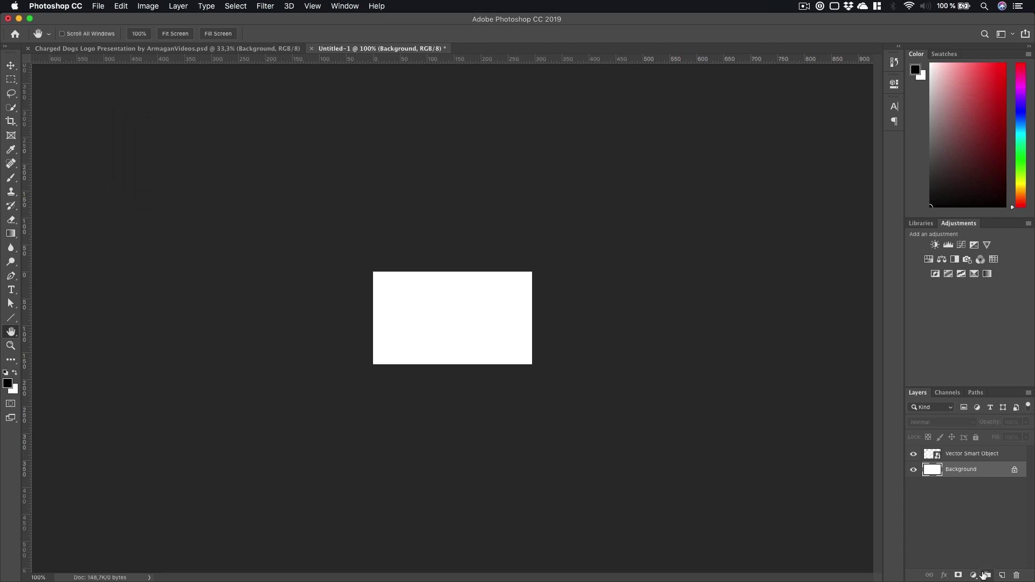
left_click(973, 575)
left_click(973, 369)
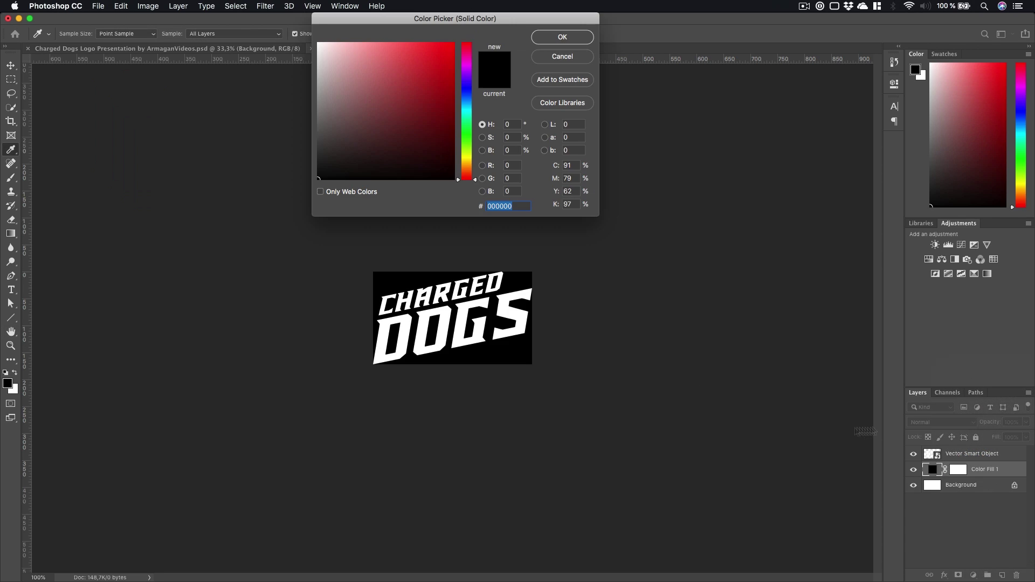
left_click(574, 39)
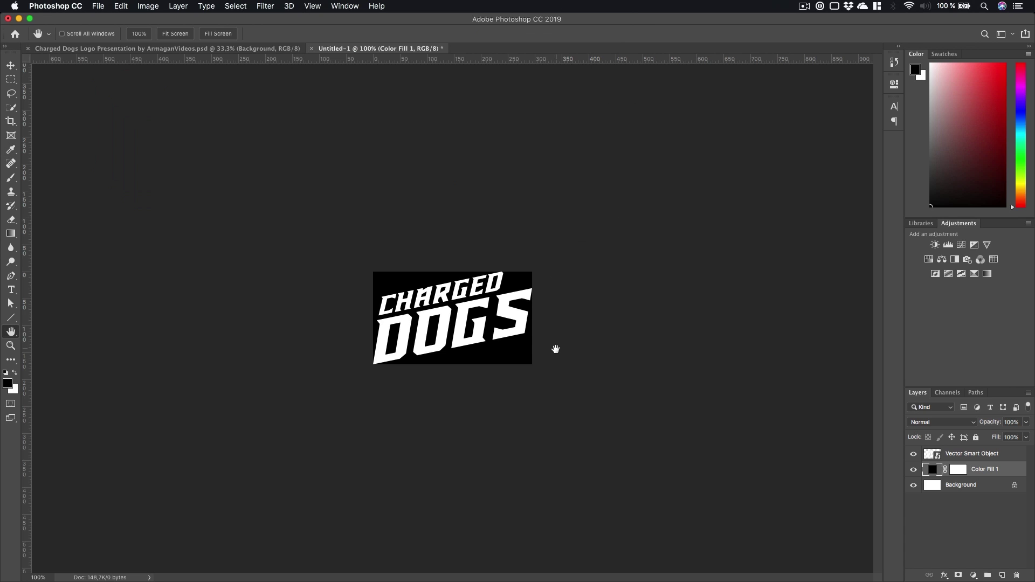
- Extend the canvas evenly around its centre with the Crop tool, and scale the lettering about its centre to 282.72%
key("c")
left_click_drag(530, 363, 709, 498)
key("alt+Return")
key("super+t")
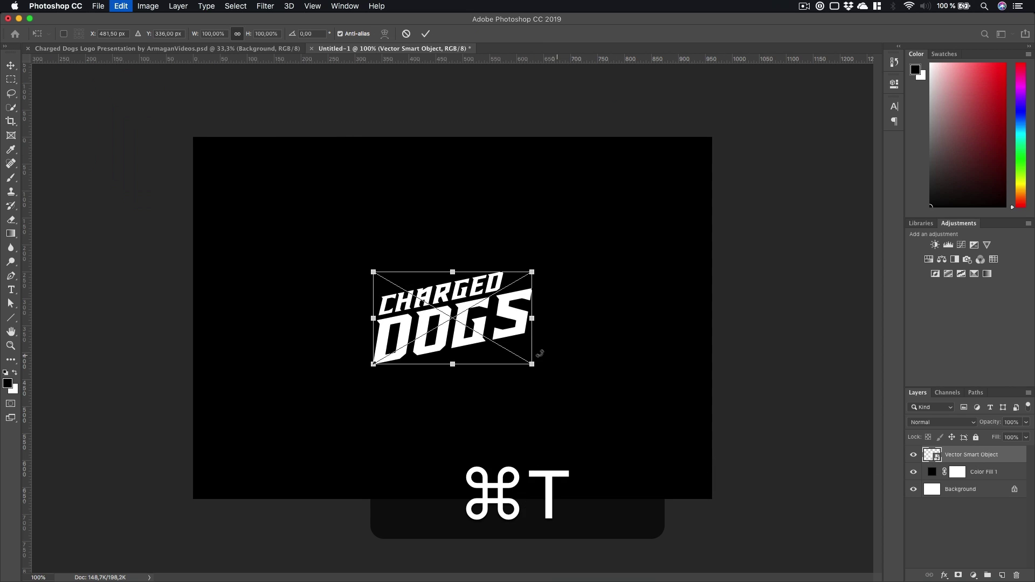
left_click_drag(532, 363, 668, 468)
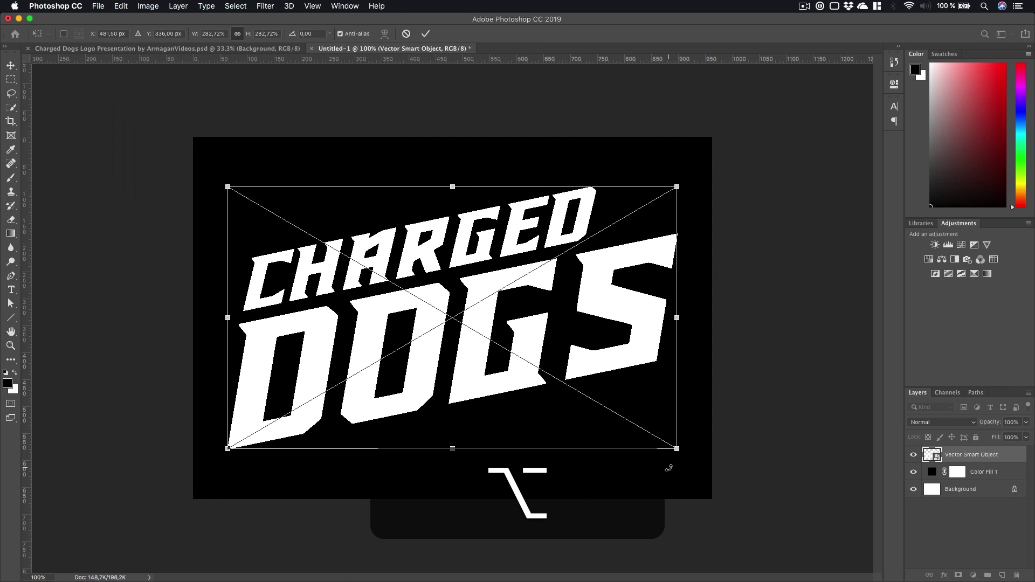
key("Return")
- Add a Bevel & Emboss effect to the lettering layer with Inner Bevel style, Chisel Hard technique and a size of 35 px
double_click(1009, 460)
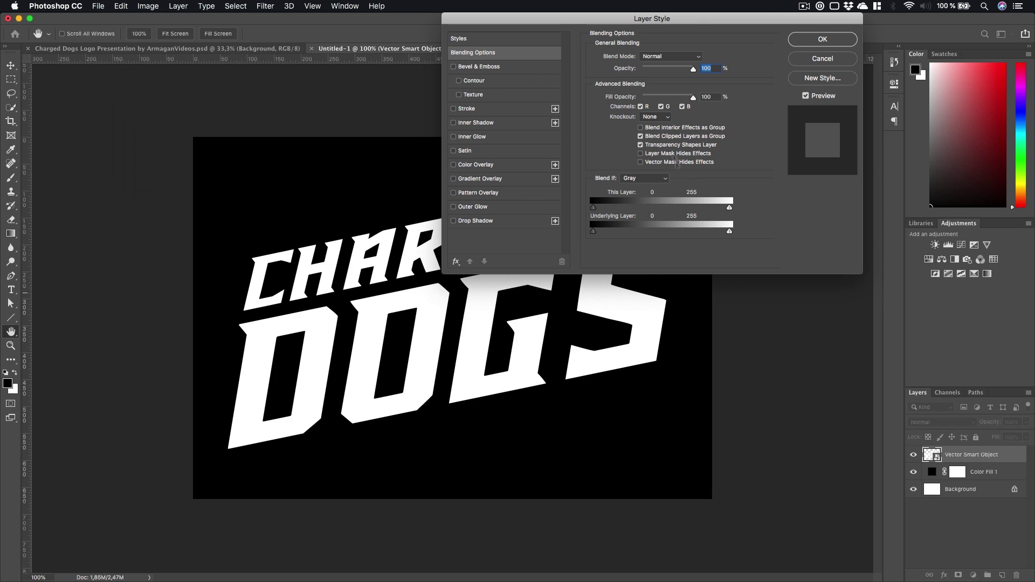
left_click_drag(638, 28, 707, 294)
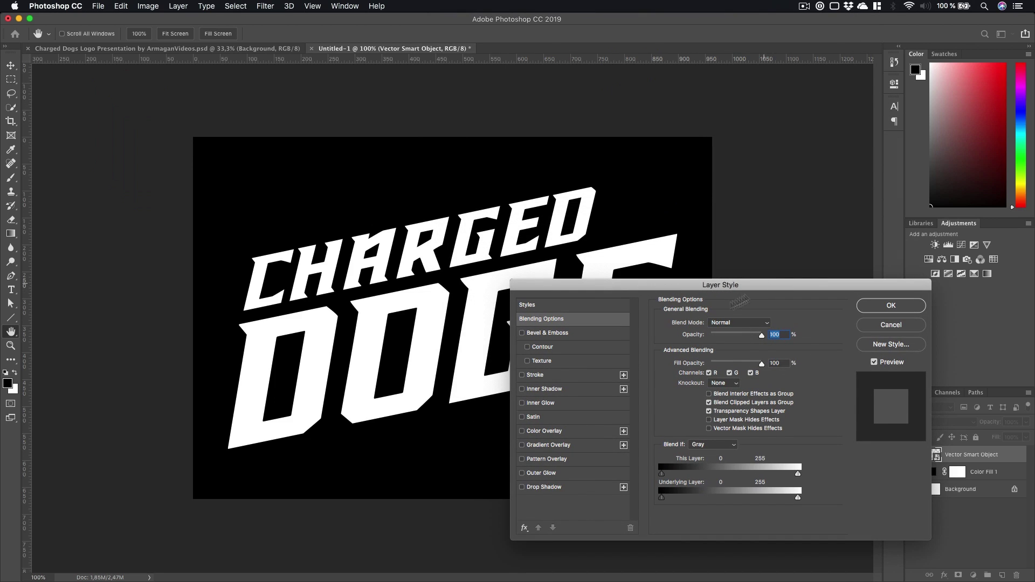
left_click(523, 334)
left_click_drag(647, 285, 692, 283)
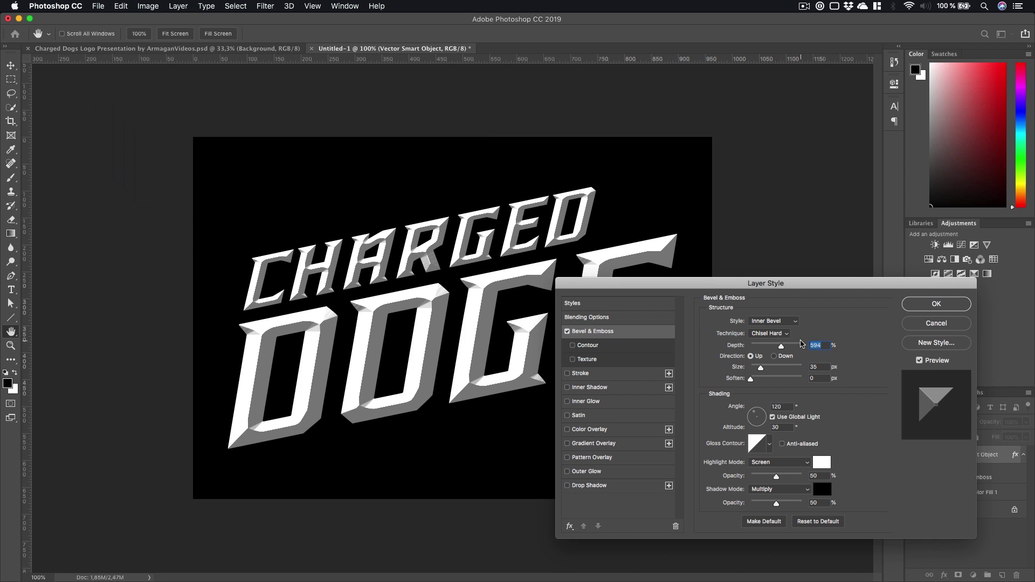
- Try the Emboss style on the lettering, and restore Inner Bevel
left_click(787, 322)
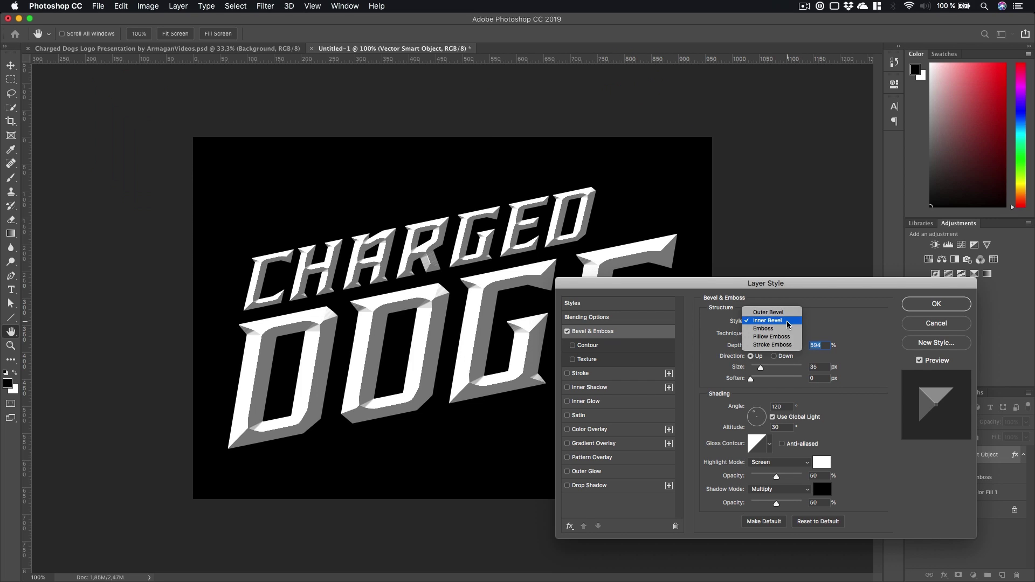
left_click(783, 330)
left_click(779, 321)
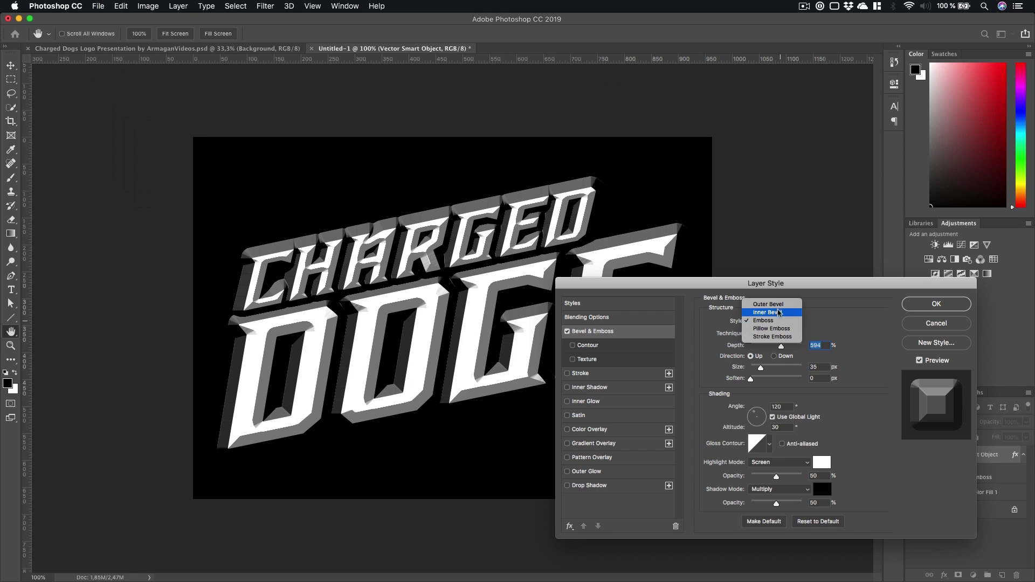
left_click(775, 313)
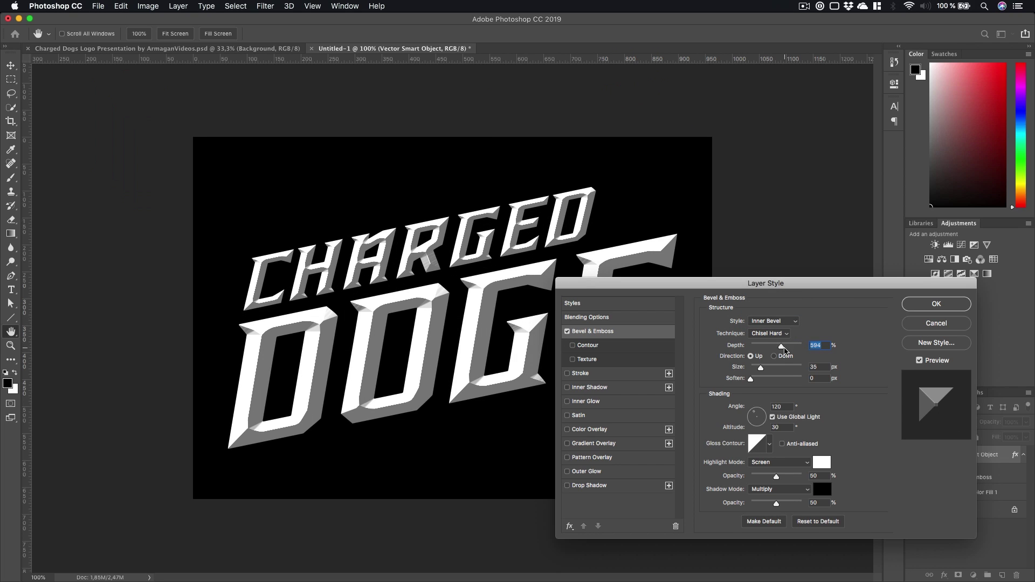
- Set the bevel's depth to 147%, light angle to 45° and altitude to 26°, and apply the layer style
mouse_move(782, 346)
left_mouse_down()
mouse_move(769, 346)
mouse_move(792, 348)
mouse_move(758, 346)
left_mouse_up()
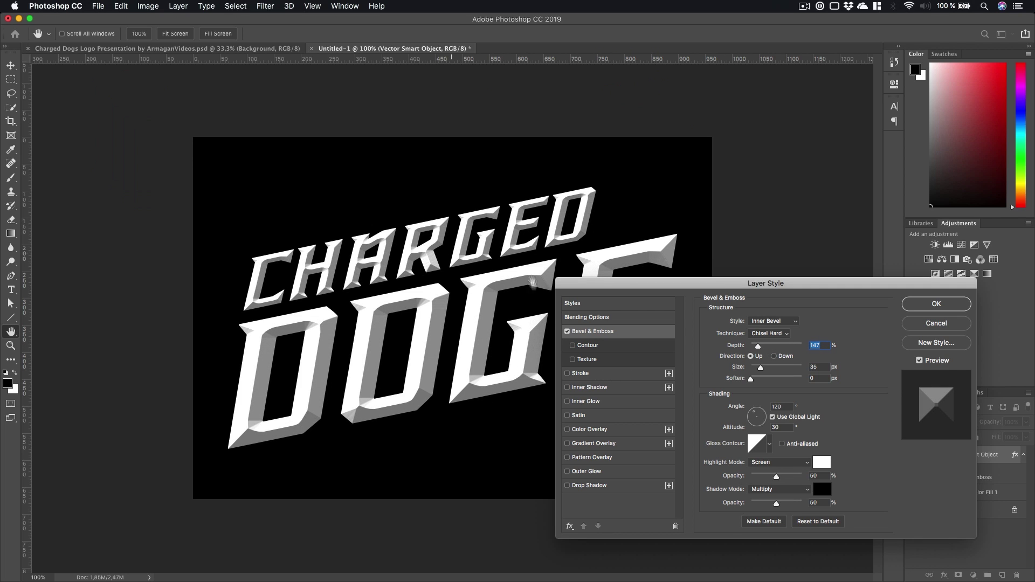
left_click_drag(760, 419, 761, 413)
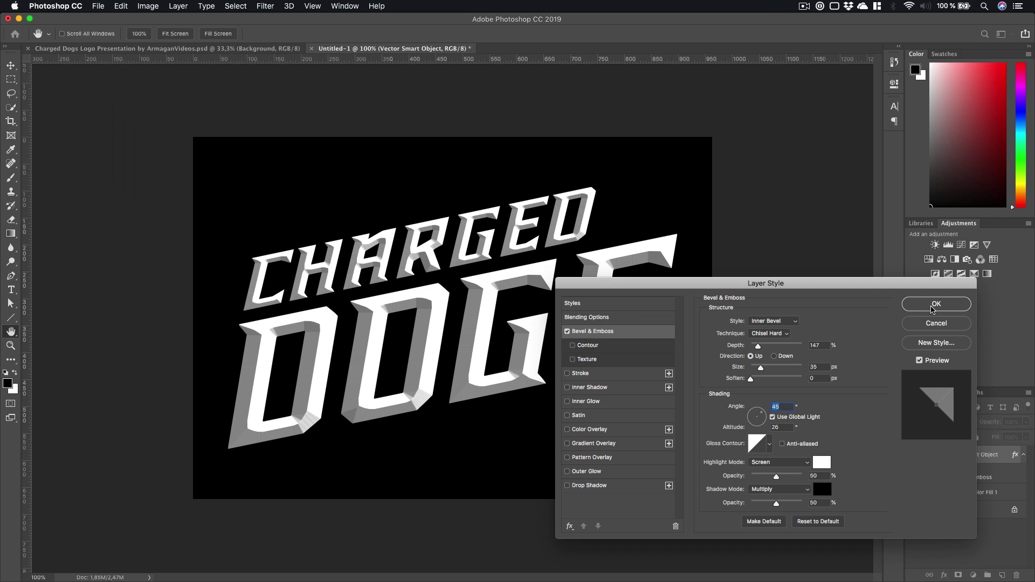
left_click(933, 305)
key("c")
key("h")
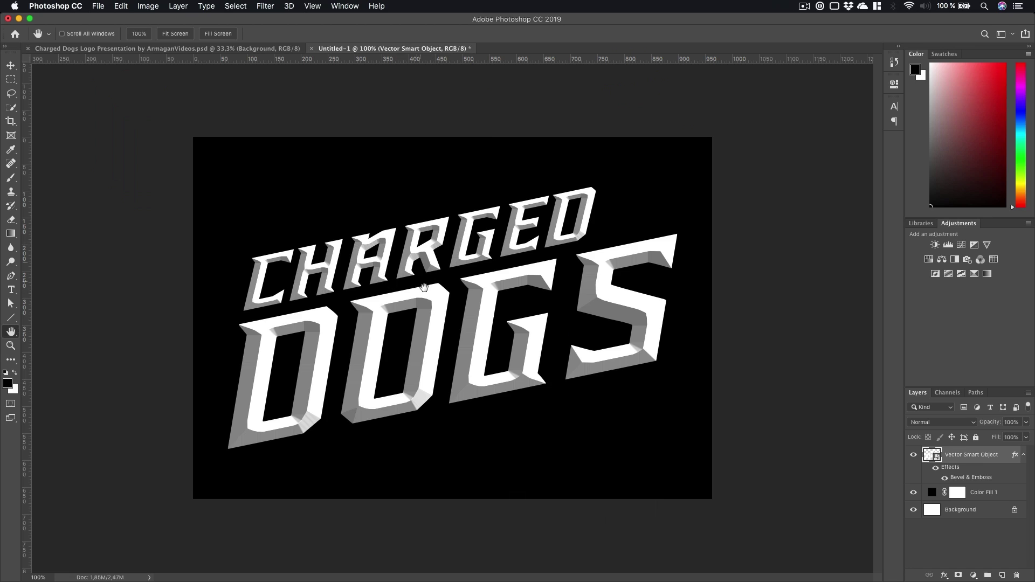
- Switch to Illustrator and draw a closed five-point Pen shape over the left side of the D of DOGS, with mitred ends and overlapping the outline
key("super+Tab")
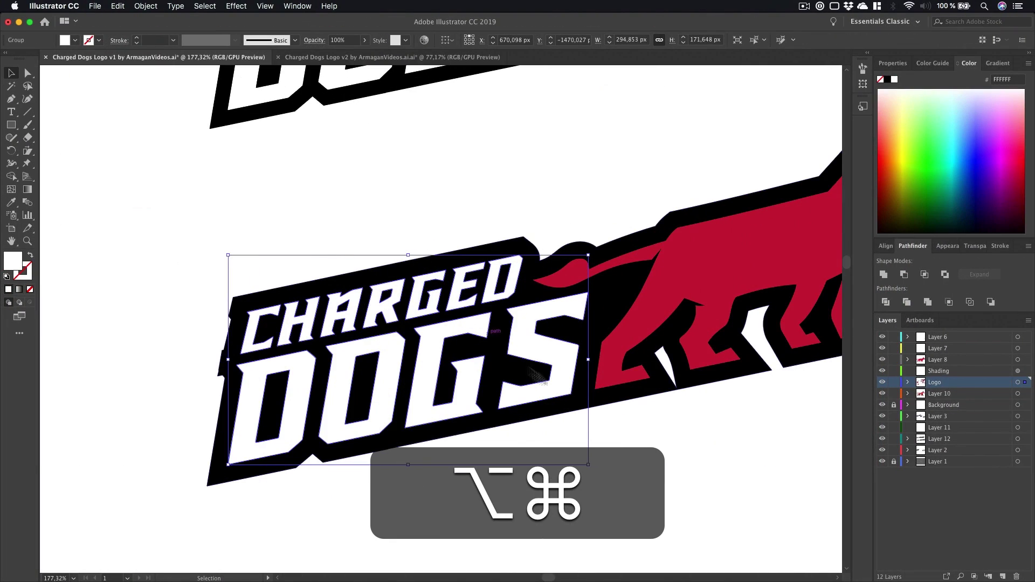
left_click(531, 440)
key("z")
left_click_drag(255, 375, 275, 361)
key("h")
key("z")
key("h")
left_click_drag(302, 148, 318, 161)
key("p")
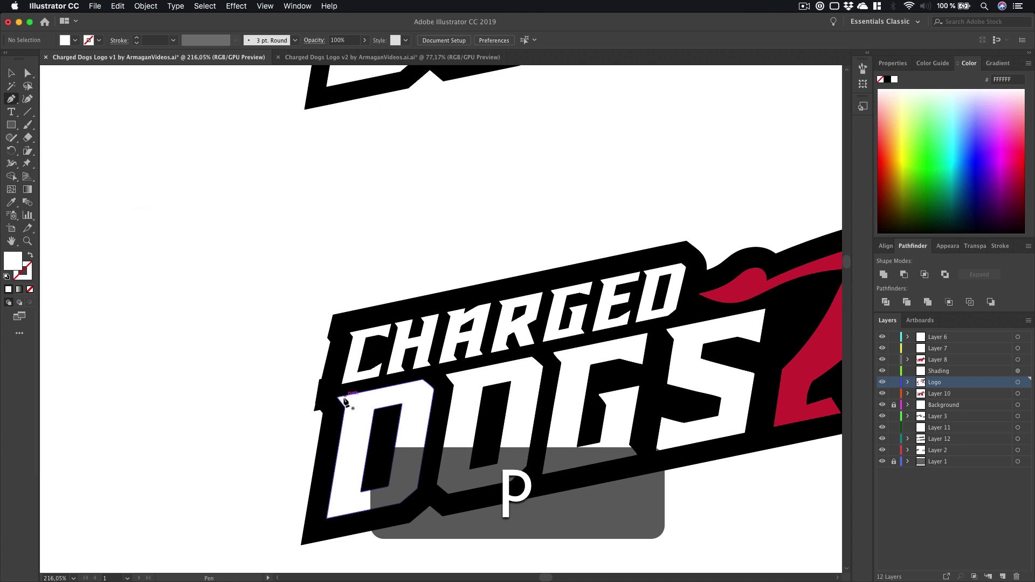
left_click(337, 397)
left_click(355, 407)
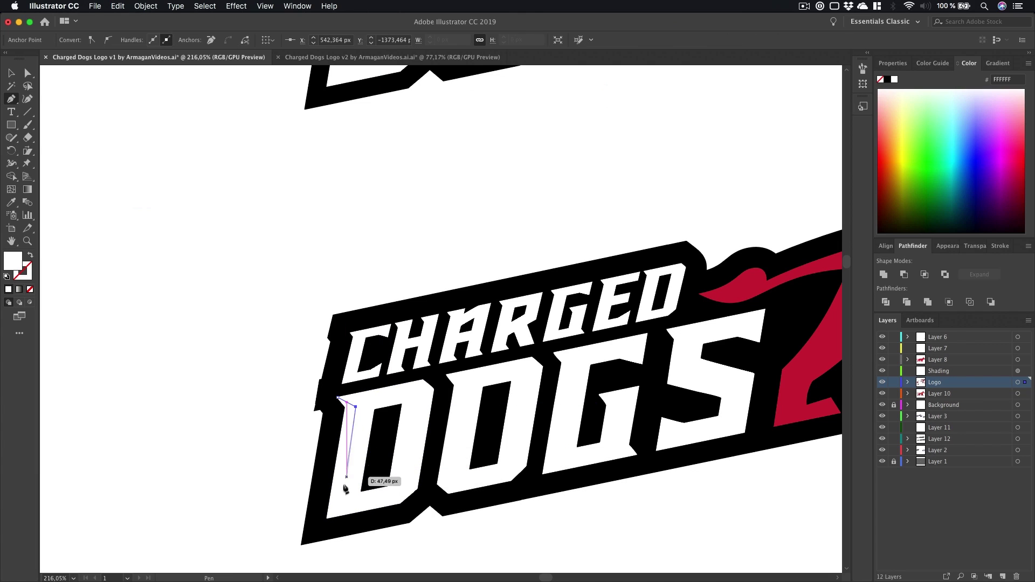
left_click(342, 506)
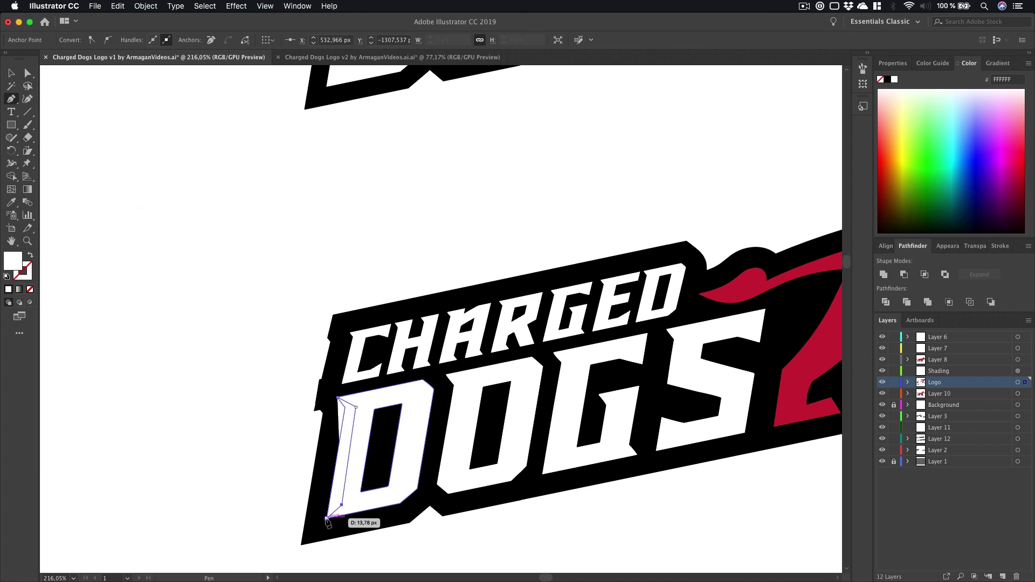
left_click(327, 519)
left_click(317, 453)
left_click(337, 397)
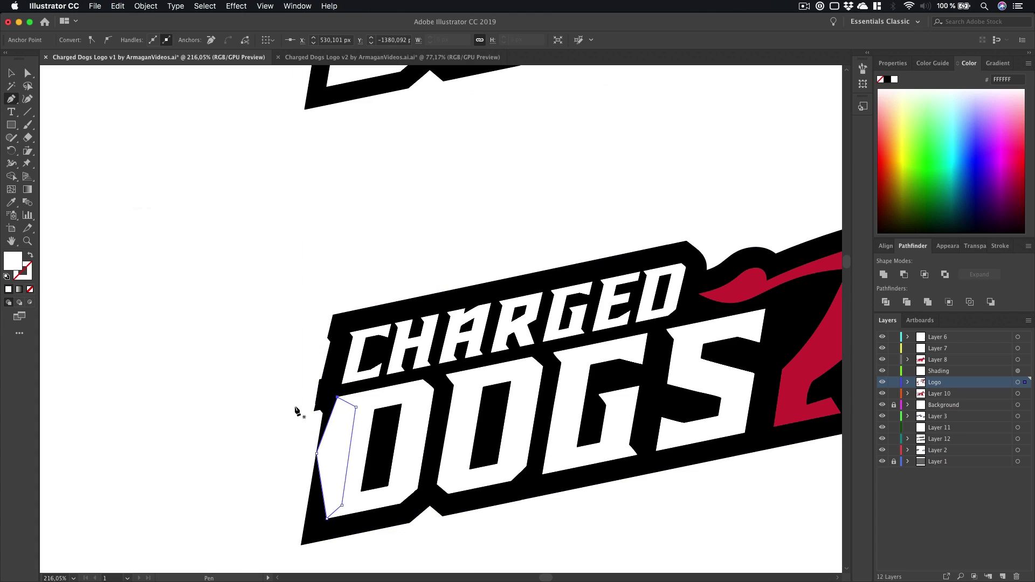
- Fill the new shading shape on the D with light grey E2E2E2
key("i")
double_click(13, 261)
type("D3D3D3")
left_click_drag(3, 110, 3, 110)
left_click(268, 101)
- Select the grey shape together with the letter D and remove the part outside the letter with Shape Builder
key("z")
left_click_drag(360, 455, 392, 384)
key("h")
left_click_drag(392, 382, 429, 271)
key("a")
left_click(430, 271, "shift")
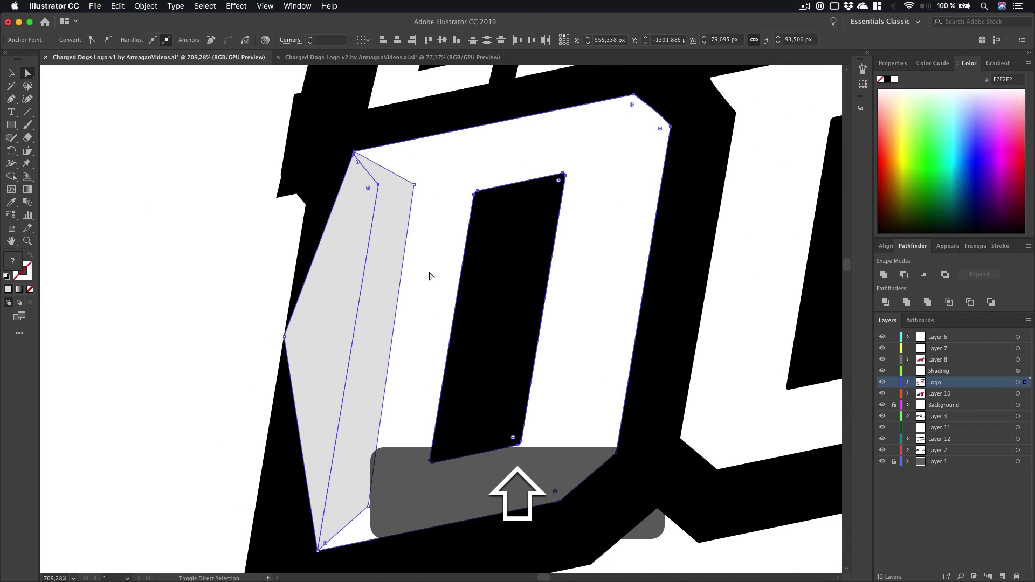
key("shift+m")
key("alt")
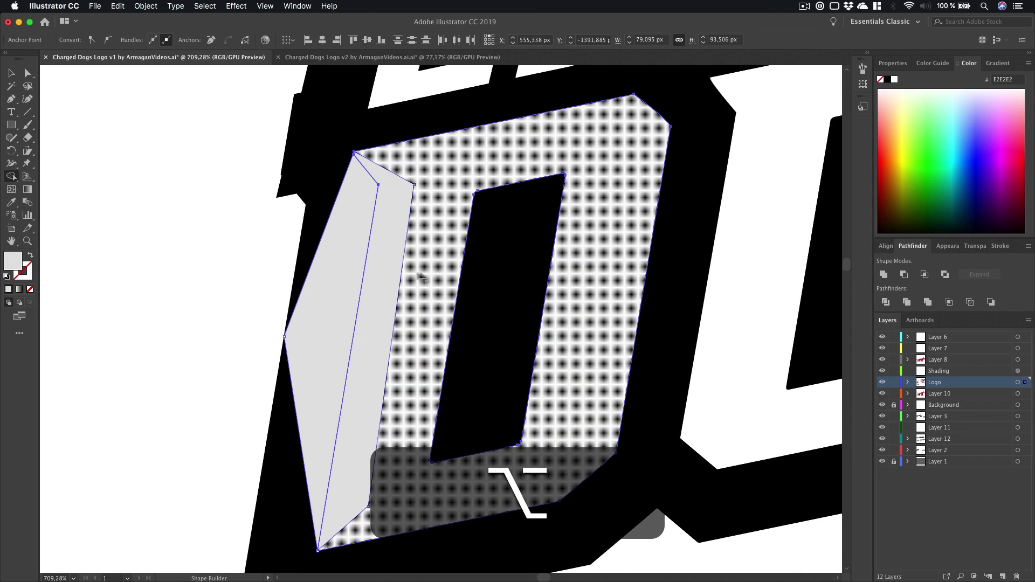
left_click(426, 276, "alt")
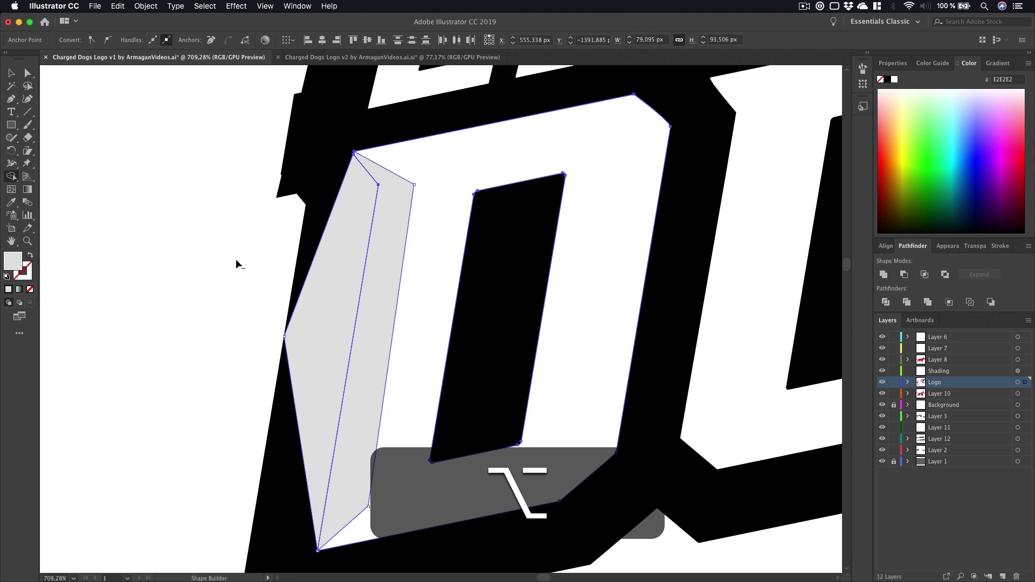
left_click(340, 281, "alt")
key("super+shift+a")
- Review the grey shading in the whole logo, and switch to the Charged Dogs Logo v2 document to examine its navy-outlined logo
key("z")
left_click_drag(415, 306, 297, 339)
key("h")
key("z")
left_click_drag(520, 320, 453, 325)
key("h")
left_click_drag(512, 330, 543, 330)
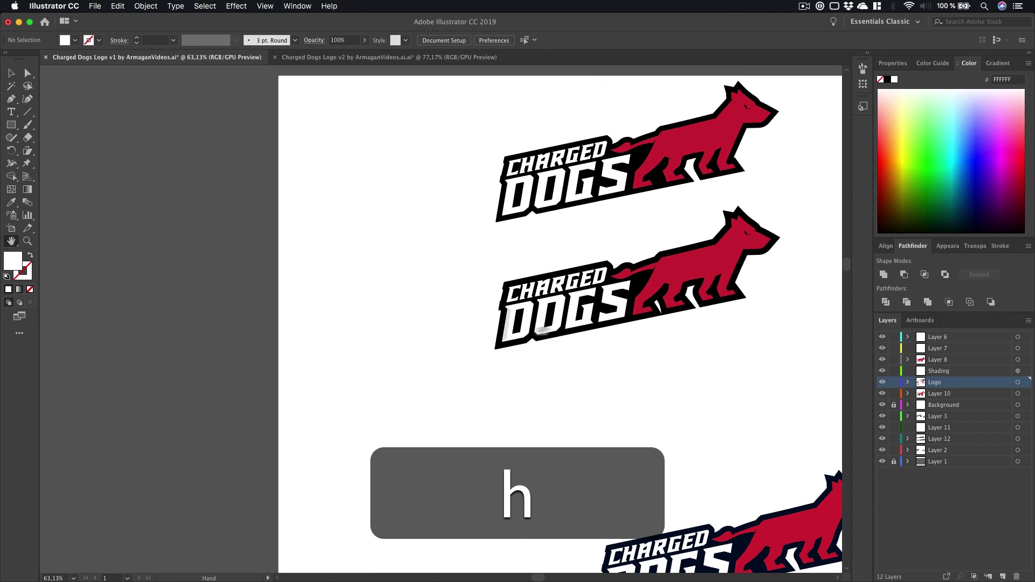
scroll(541, 330, "down", 5)
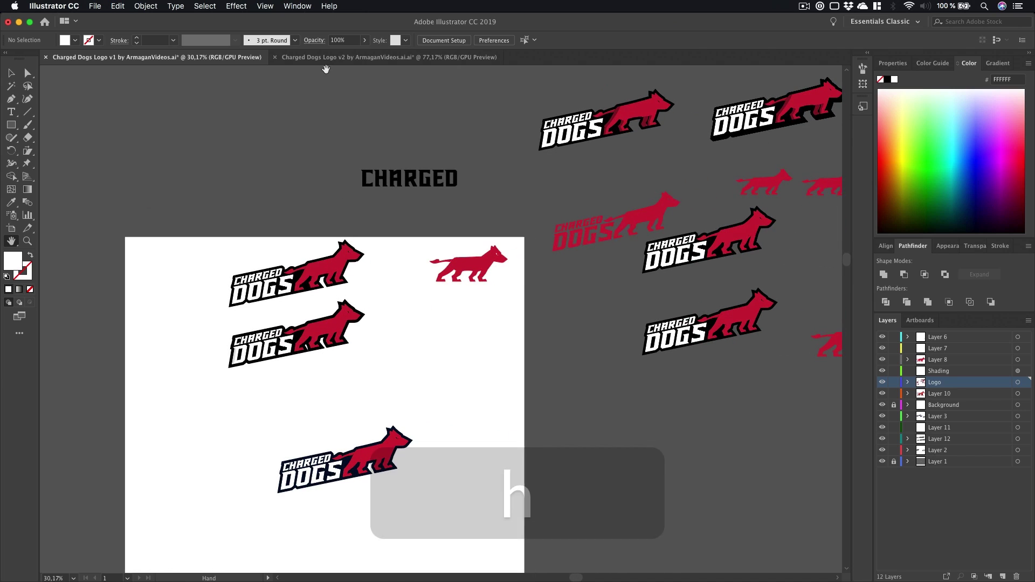
left_click(325, 58)
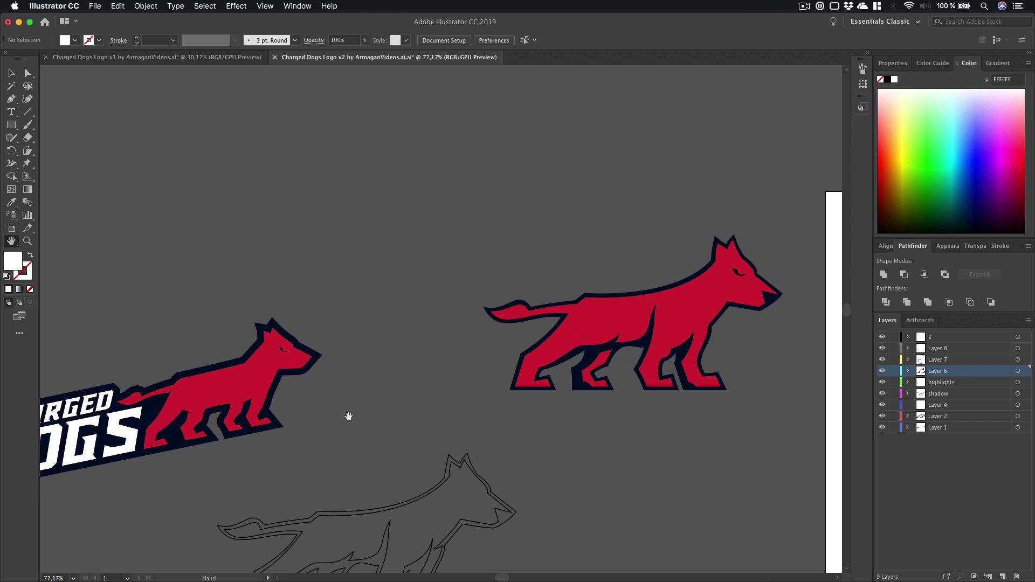
left_click_drag(349, 415, 587, 350)
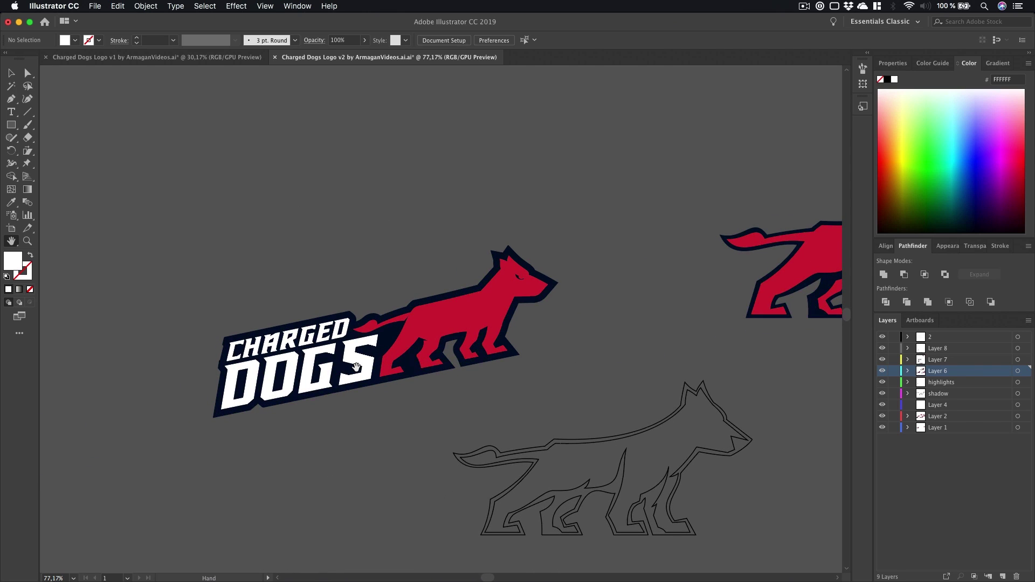
key("z")
left_click_drag(354, 325, 423, 323)
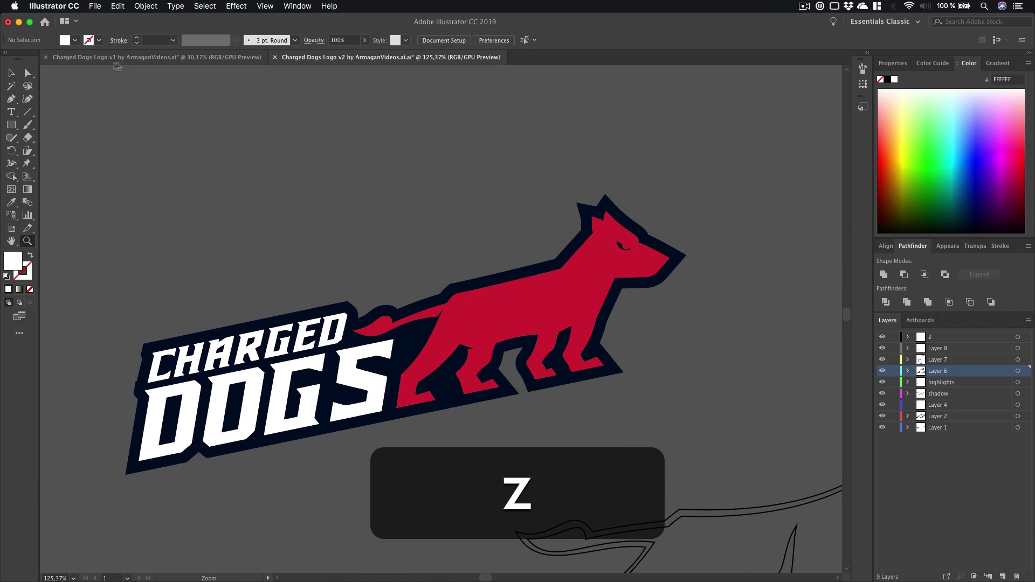
- Compare the dog in the navy-outlined logo with the larger standalone dog and the black line drawing
key("h")
left_click_drag(650, 339, 144, 386)
mouse_move(555, 335)
left_mouse_down()
mouse_move(467, 384)
mouse_move(544, 342)
left_mouse_up()
key("z")
key("h")
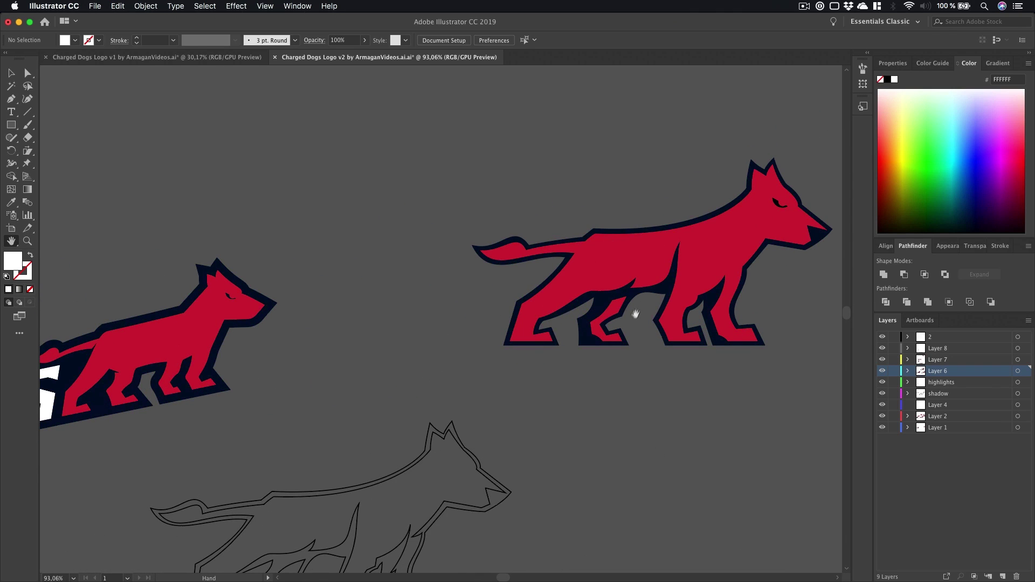
scroll(629, 326, "down", 2)
left_click_drag(223, 302, 272, 300)
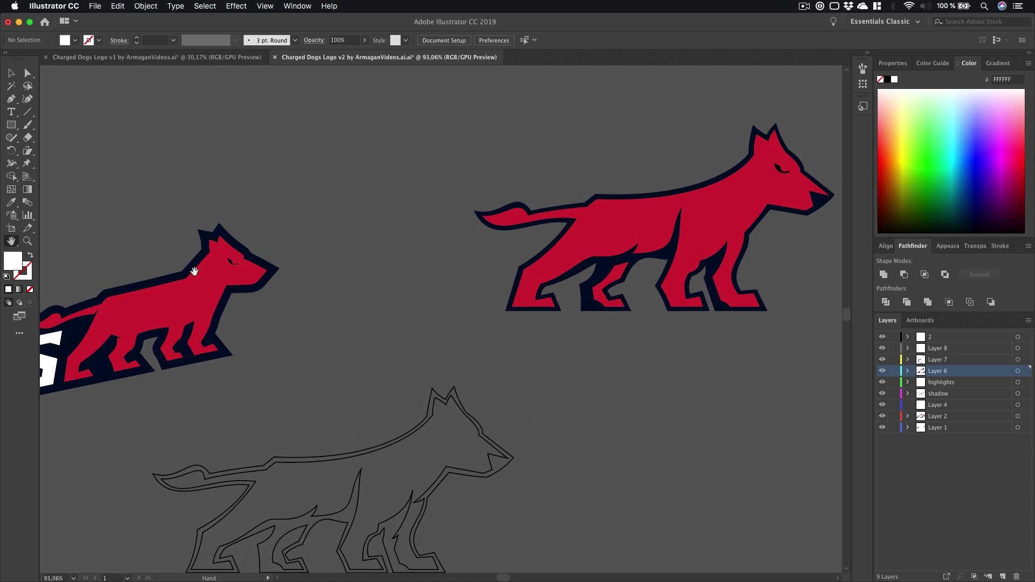
left_click_drag(177, 293, 216, 283)
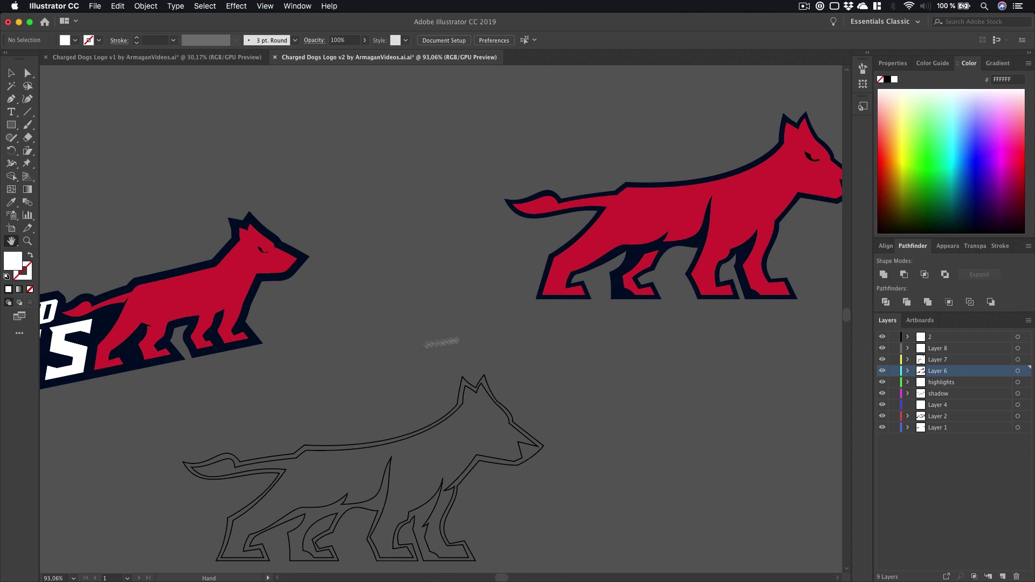
scroll(550, 319, "right", 3)
scroll(549, 312, "up", 1)
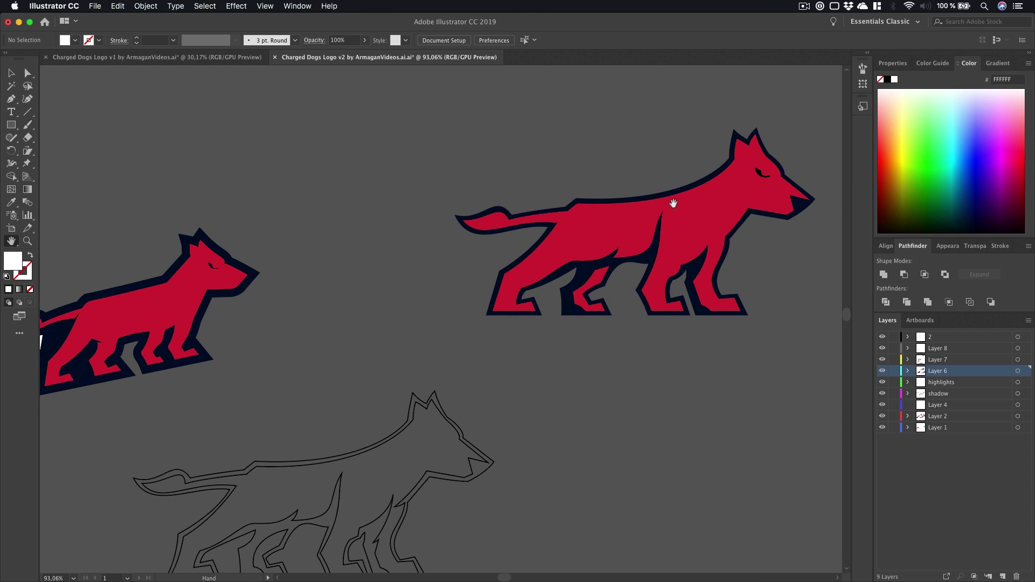
- Examine the anchor points along the back of the dog in the navy-outlined logo
key("z")
left_click_drag(98, 284, 326, 286)
key("h")
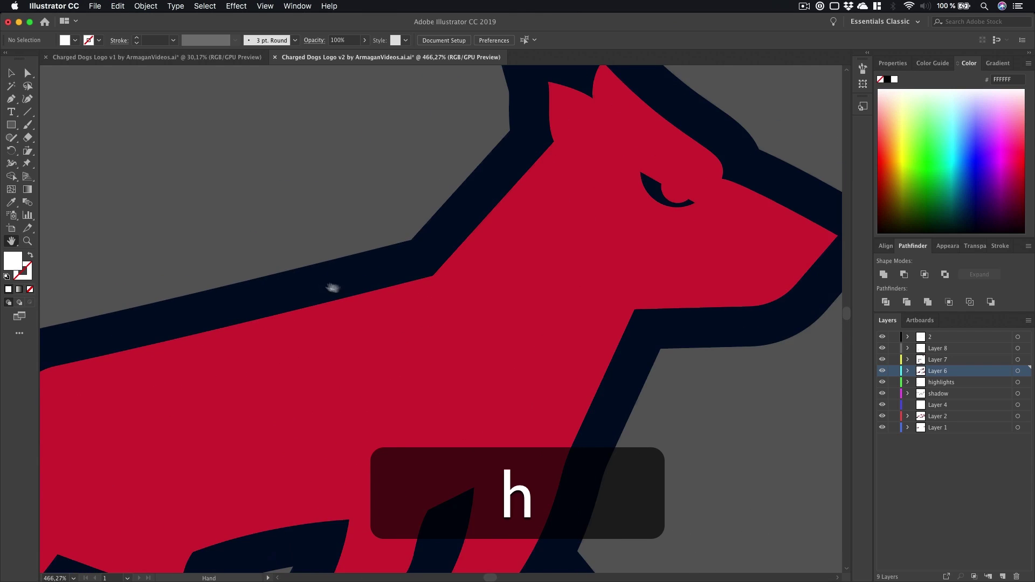
left_click_drag(415, 296, 566, 312)
key("a")
left_click(590, 296)
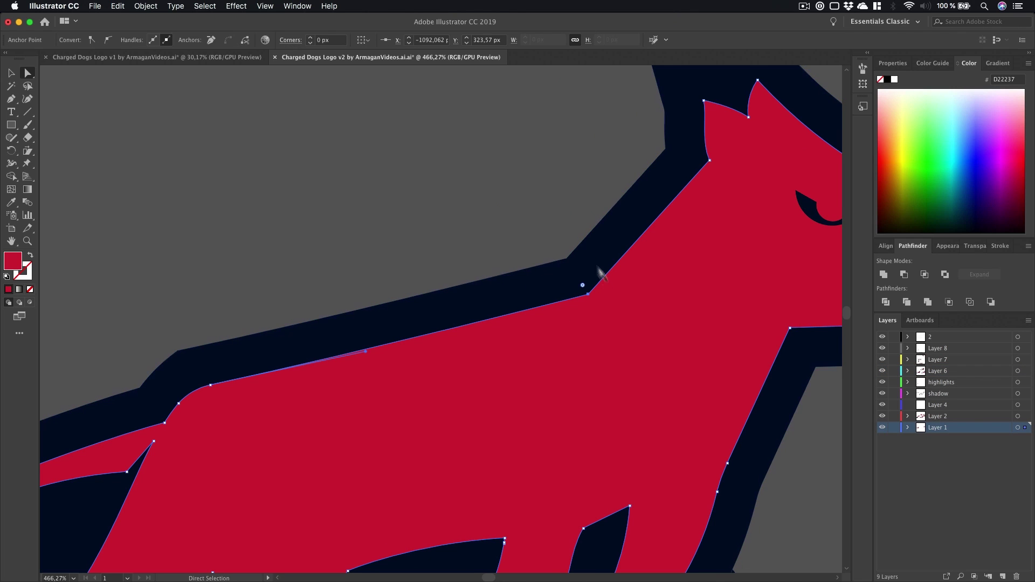
key("z")
left_click_drag(623, 330, 235, 139)
key("h")
key("a")
left_click(415, 297)
- Inspect the leg contours and navy outline of the larger standalone dog beside the artboard
key("z")
left_click_drag(484, 336, 369, 335)
key("h")
left_click_drag(532, 356, 211, 344)
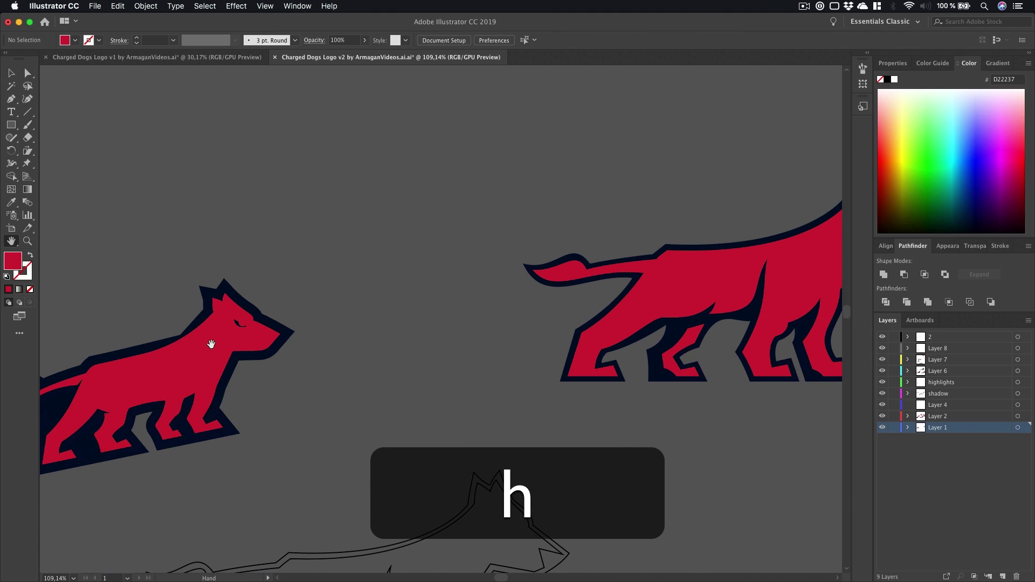
left_click_drag(462, 344, 245, 368)
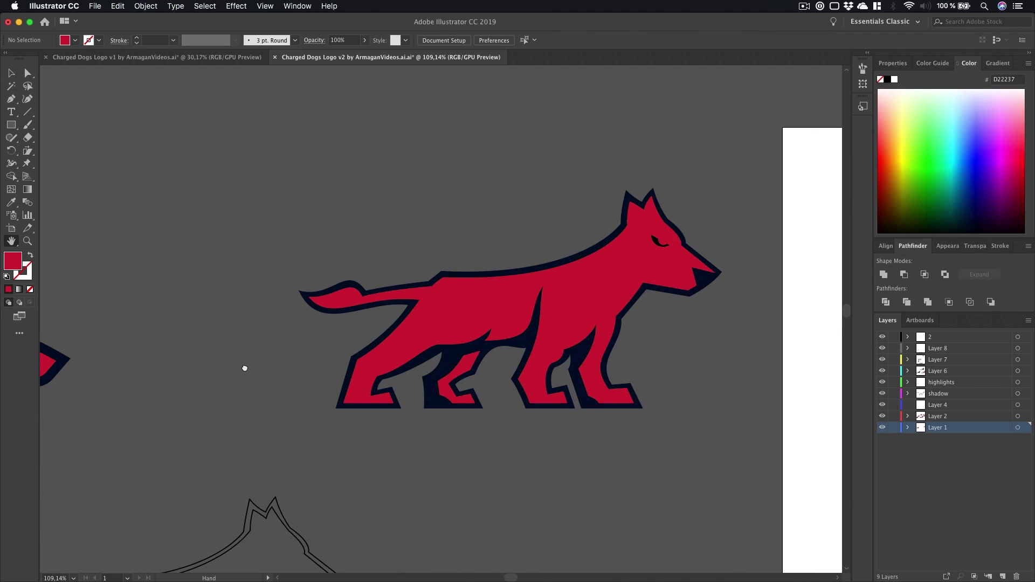
key("z")
left_click(474, 344)
key("a")
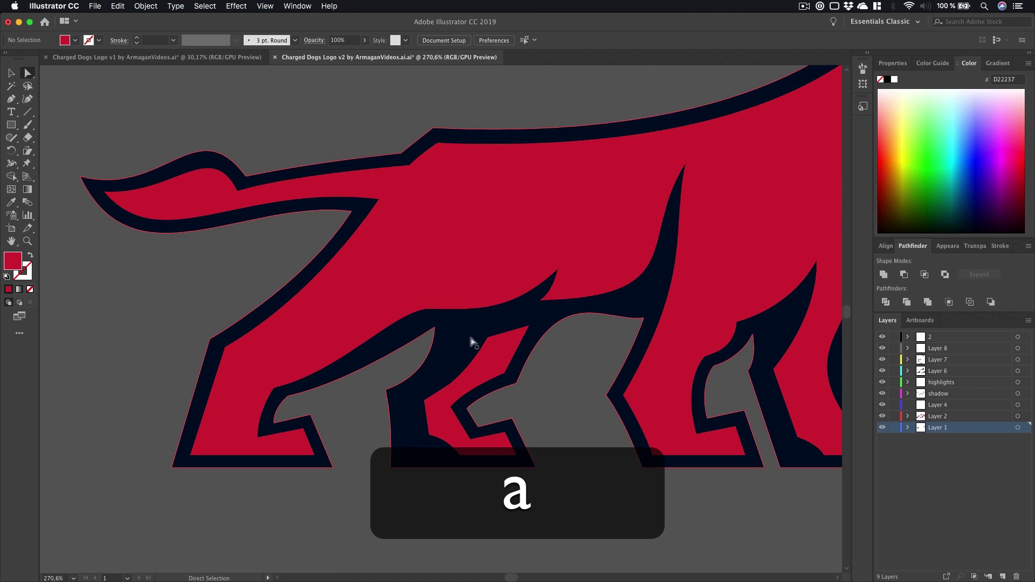
left_click(440, 423)
left_click(416, 495)
- Compare the unshaded dog versions on the artboard with the navy-outlined logo above it
key("z")
left_click_drag(660, 400, 412, 409)
key("h")
left_click_drag(642, 400, 474, 372)
key("z")
key("a")
key("z")
key("h")
left_click_drag(581, 380, 399, 372)
key("z")
left_click_drag(809, 374, 721, 313)
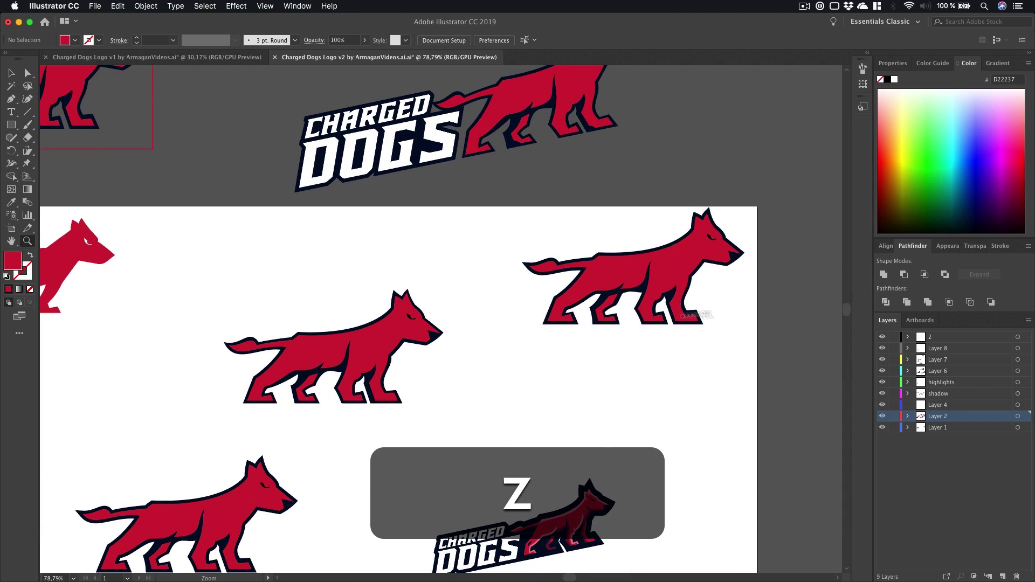
key("h")
left_click_drag(343, 350, 557, 347)
left_click_drag(825, 264, 657, 289)
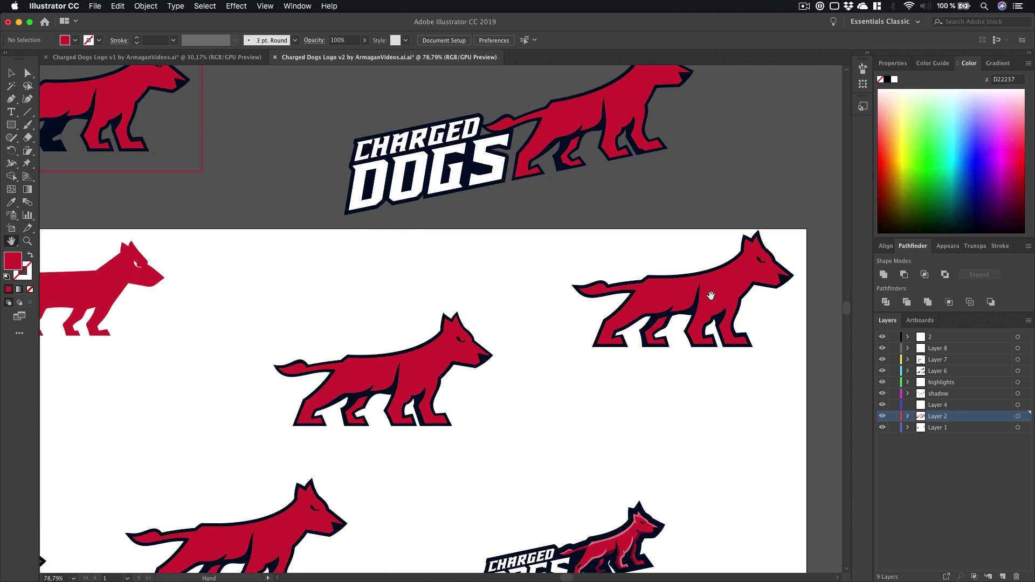
scroll(482, 406, "up", 4)
scroll(482, 406, "right", 2)
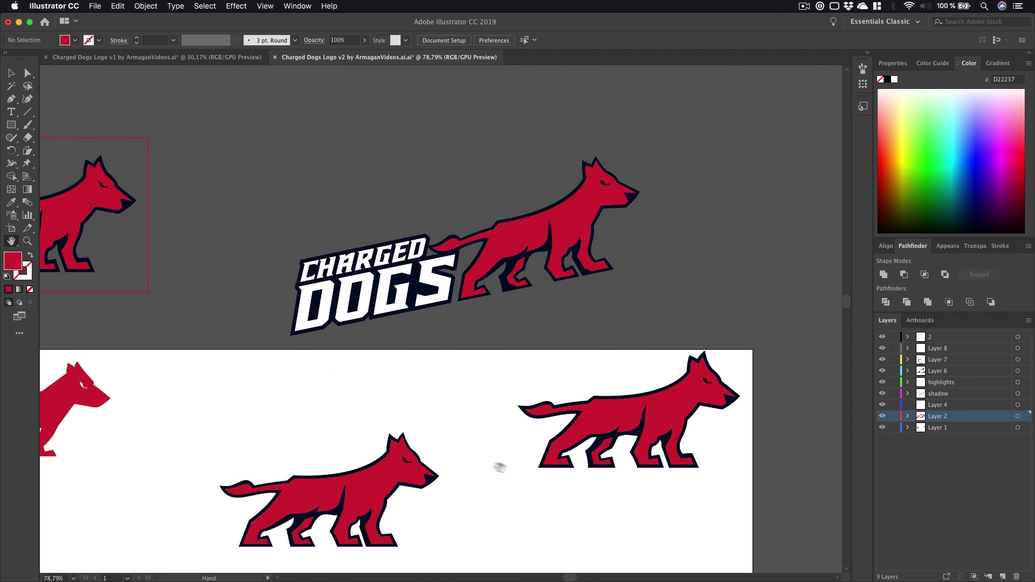
scroll(593, 198, "down", 10)
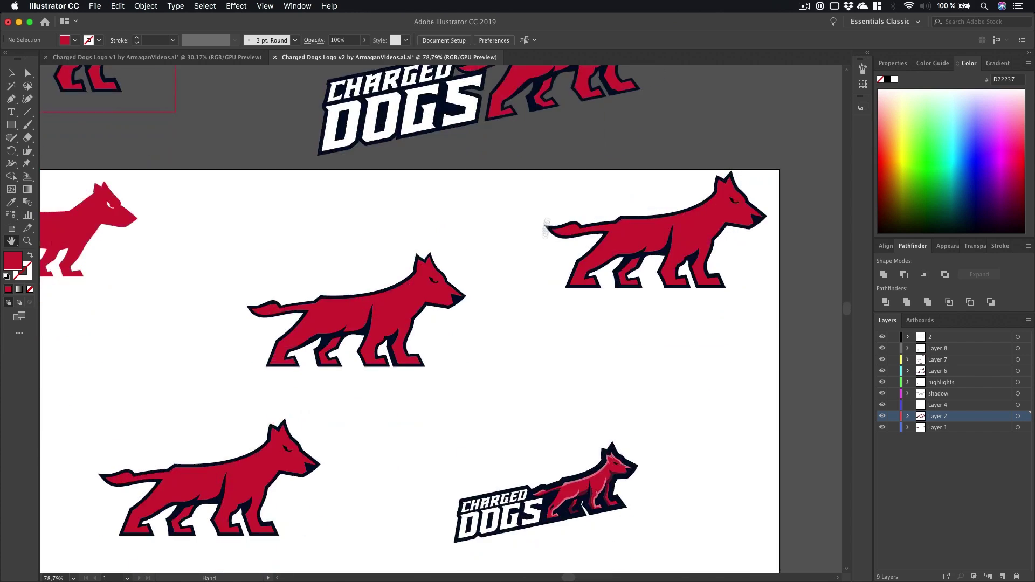
scroll(697, 274, "left", 3)
- Focus on the shaded dog and hide the highlights and shadow layers to inspect its flat red base
key("z")
left_click_drag(279, 258, 469, 264)
key("h")
left_click_drag(439, 287, 459, 309)
key("a")
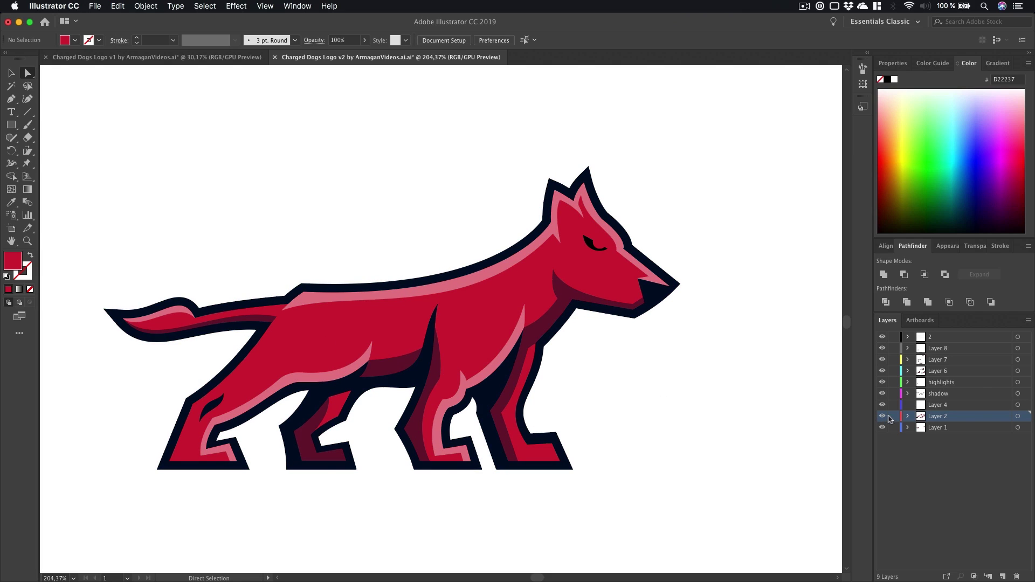
left_click(940, 383)
left_click(881, 382)
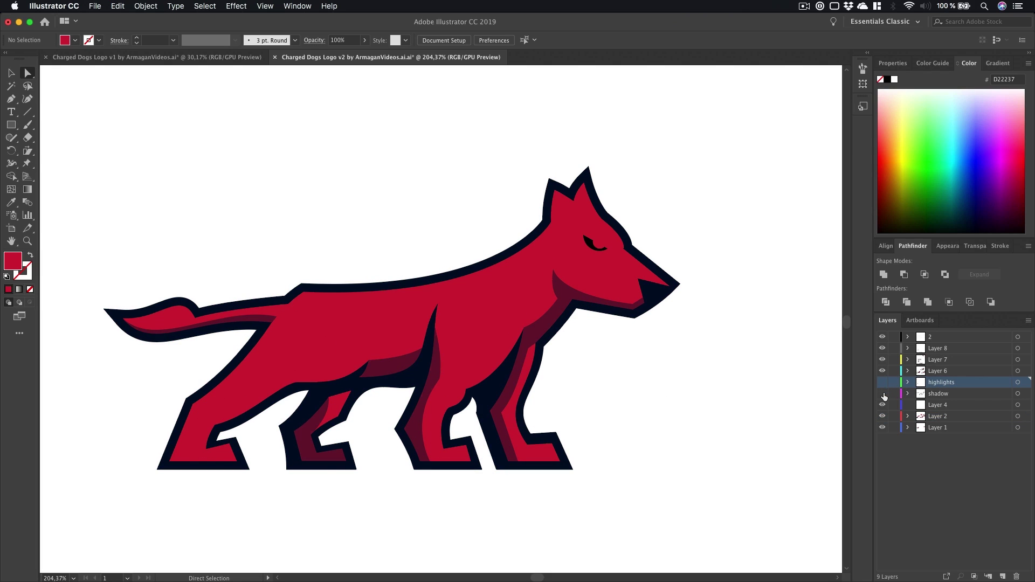
left_click(883, 393)
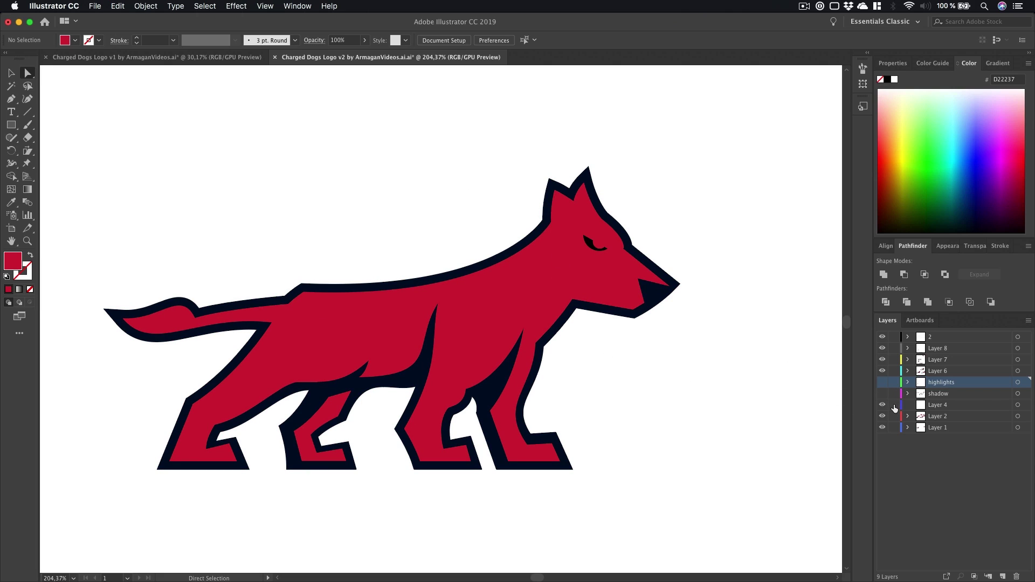
- Lock Layer 4, Layer 2 and Layer 1, and show the shadow layer again
left_click_drag(892, 405, 891, 439)
left_click(882, 393)
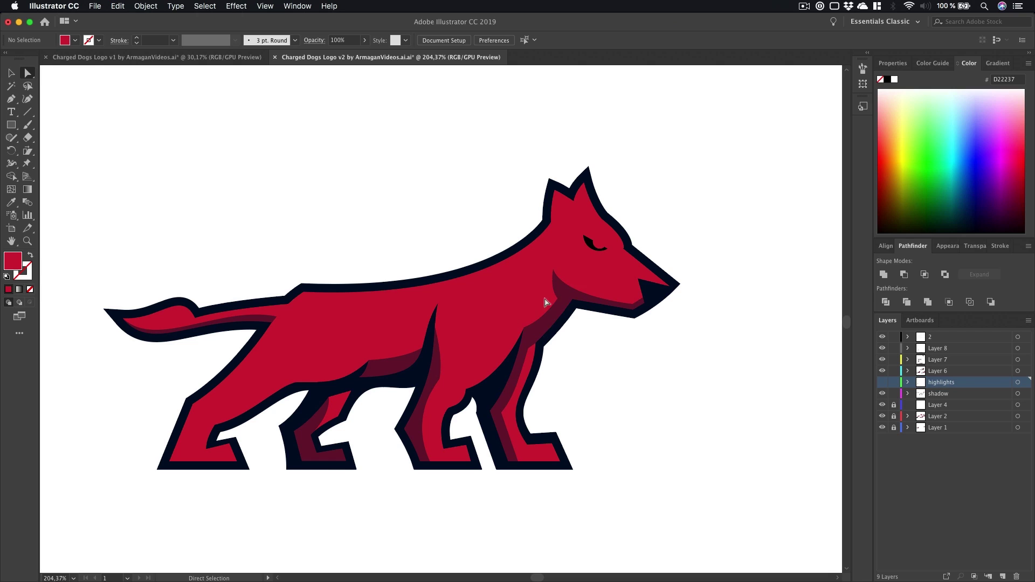
- Switch to the Charged Dogs Logo v1 document and examine the grey shading on the letter D
key("z")
left_click_drag(598, 351, 467, 383)
key("h")
left_click_drag(320, 357, 566, 369)
left_click(156, 57)
key("z")
left_click_drag(234, 348, 651, 365)
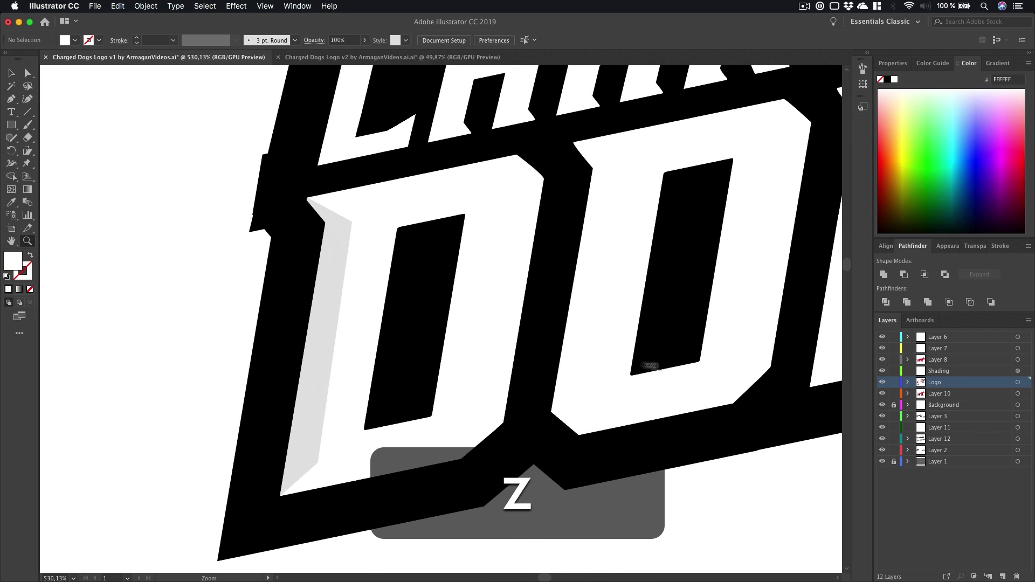
- Return to the Charged Dogs Logo v2 document and show the highlights layer on the shaded dog
left_click(379, 58)
key("h")
scroll(593, 334, "right", 10)
key("z")
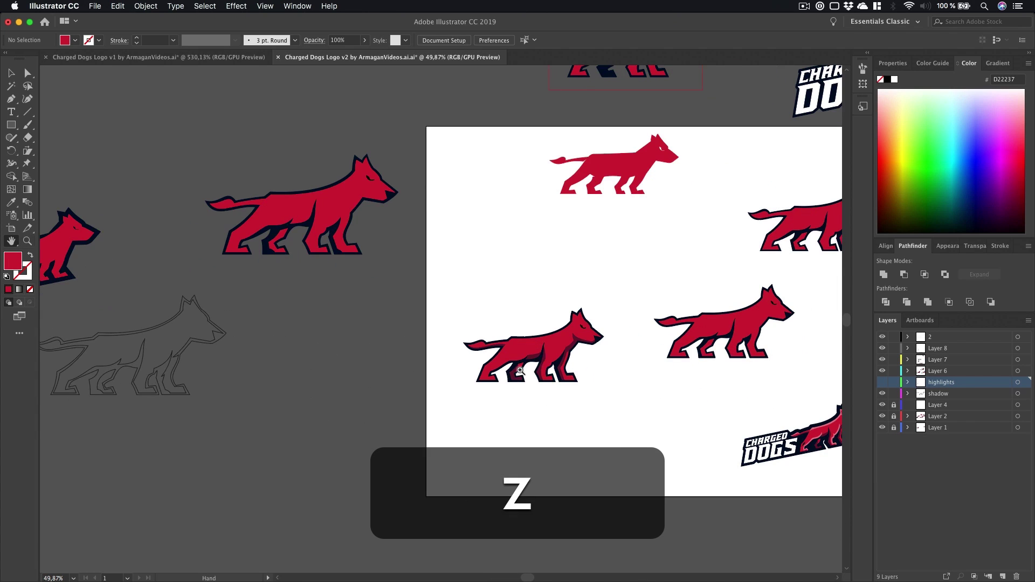
left_click_drag(521, 369, 805, 363)
key("h")
left_click(882, 383)
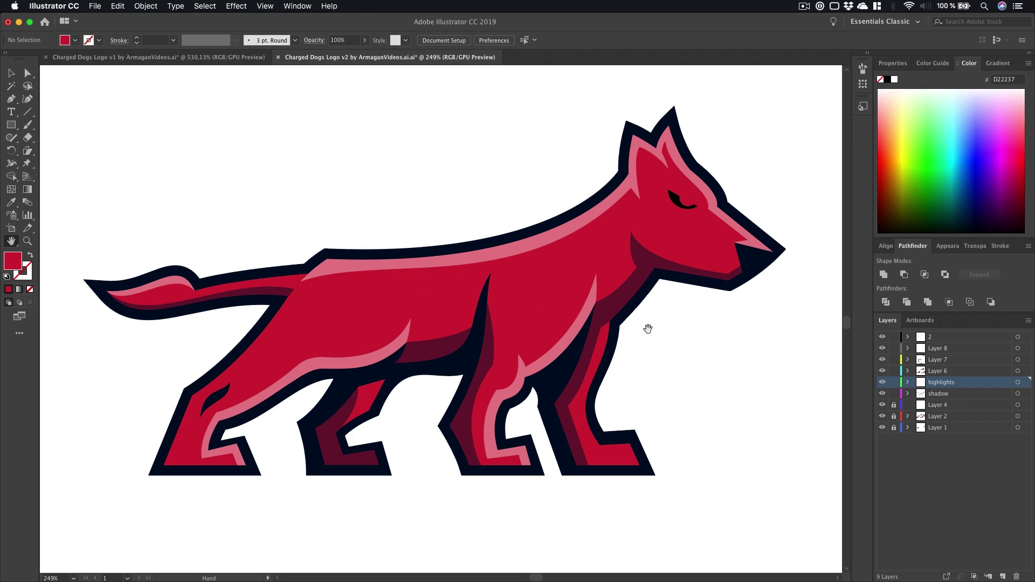
- Review the red and orange colour versions of the logo, and examine the white-outlined purple and orange one up close
key("z")
left_click_drag(647, 328, 609, 328)
key("h")
left_click_drag(698, 367, 606, 365)
key("v")
key("h")
left_click_drag(656, 388, 297, 388)
key("z")
left_click_drag(399, 380, 298, 387)
key("h")
left_click_drag(431, 400, 300, 352)
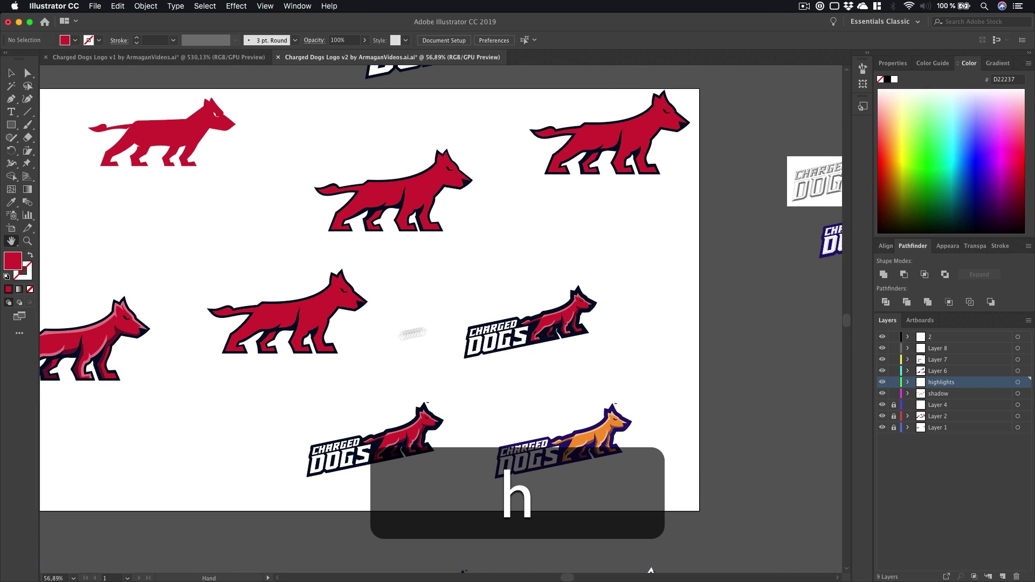
left_click_drag(411, 333, 188, 363)
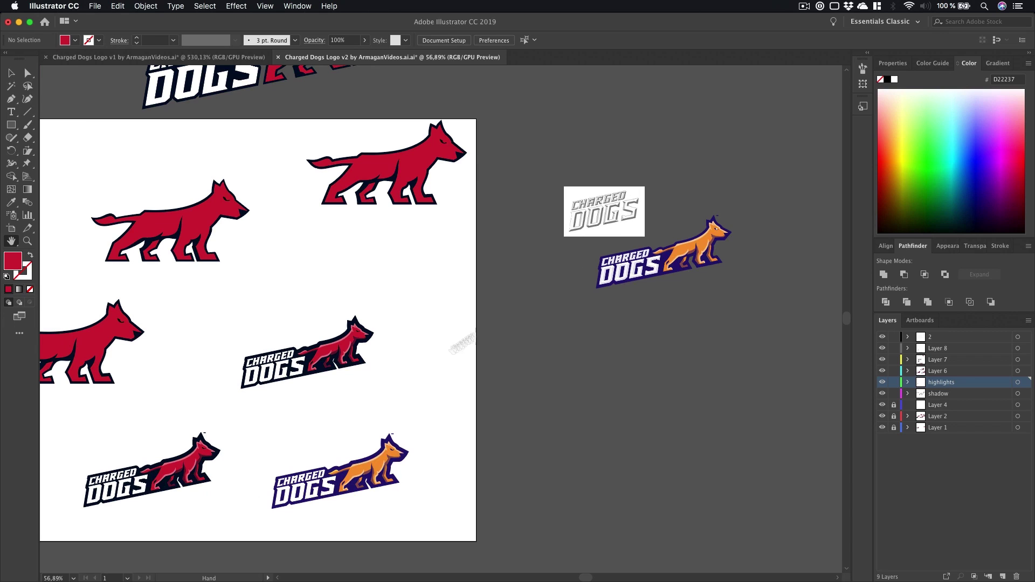
left_click_drag(232, 462, 432, 232)
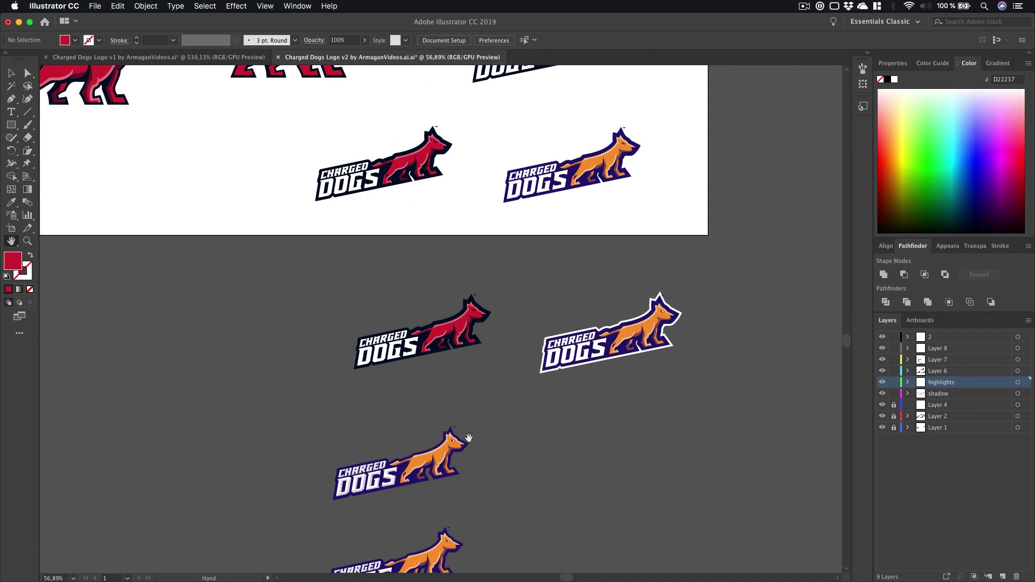
left_click_drag(469, 437, 484, 296)
key("z")
left_click_drag(405, 317, 633, 305)
left_click_drag(394, 385, 414, 386)
key("h")
left_click_drag(422, 440, 431, 198)
left_click_drag(425, 294, 420, 264)
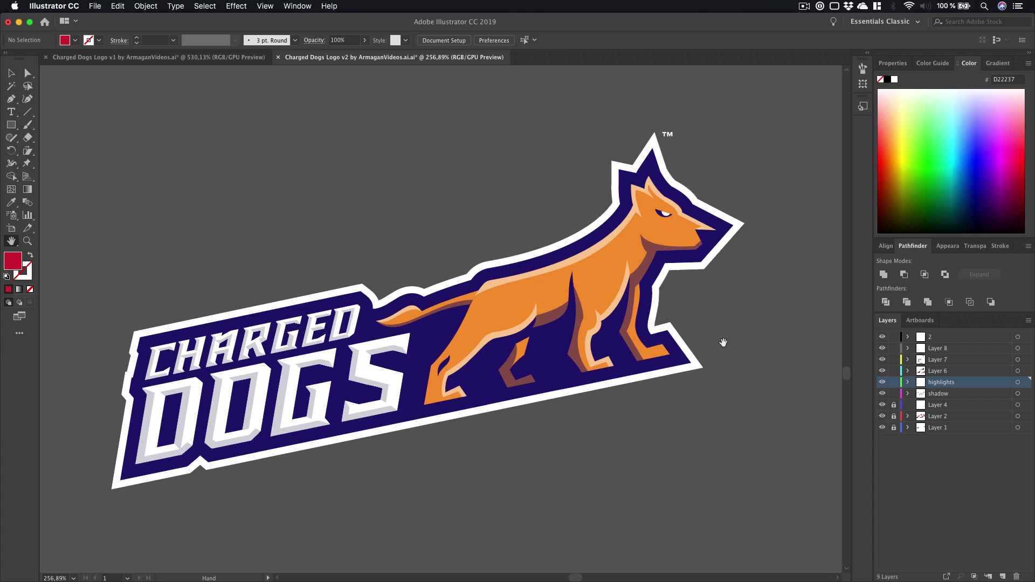
- Copy the whole white-outlined purple and orange logo, including its TM mark, and deselect it
key("v")
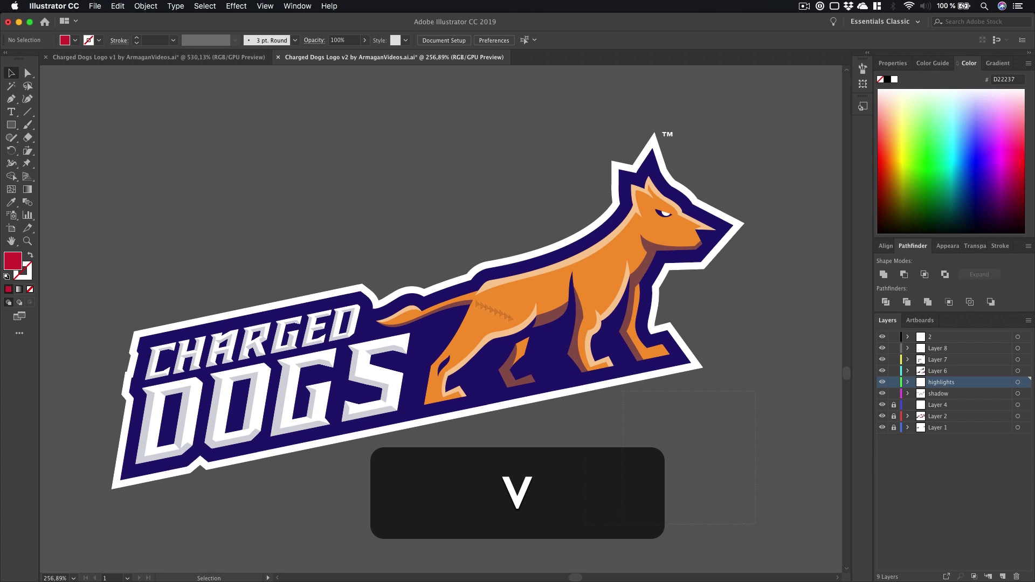
key("super+a")
key("super+c")
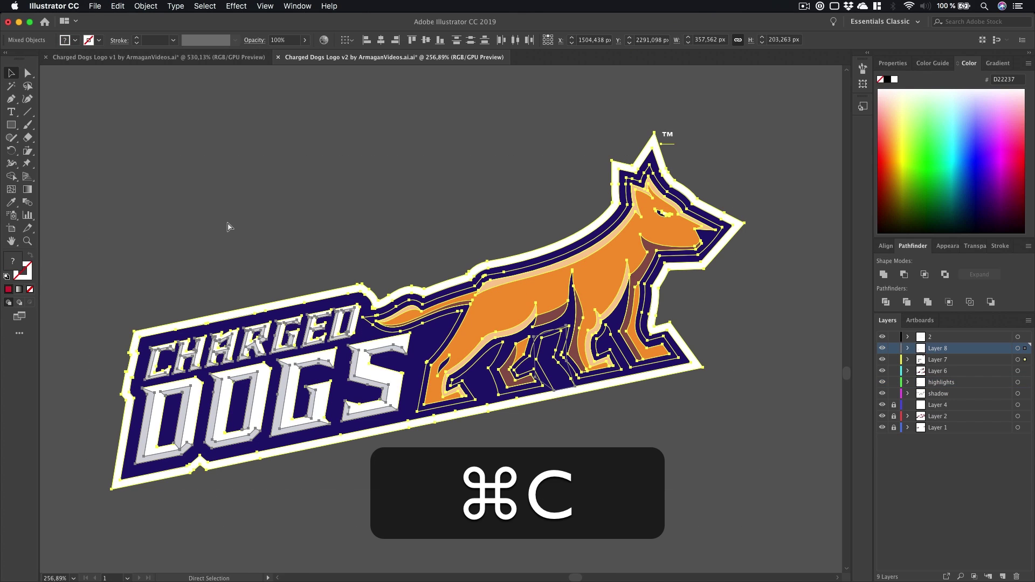
left_click(228, 222)
- Switch to Photoshop and create a new document 3333 pixels wide and 2500 pixels high
key("super+Tab")
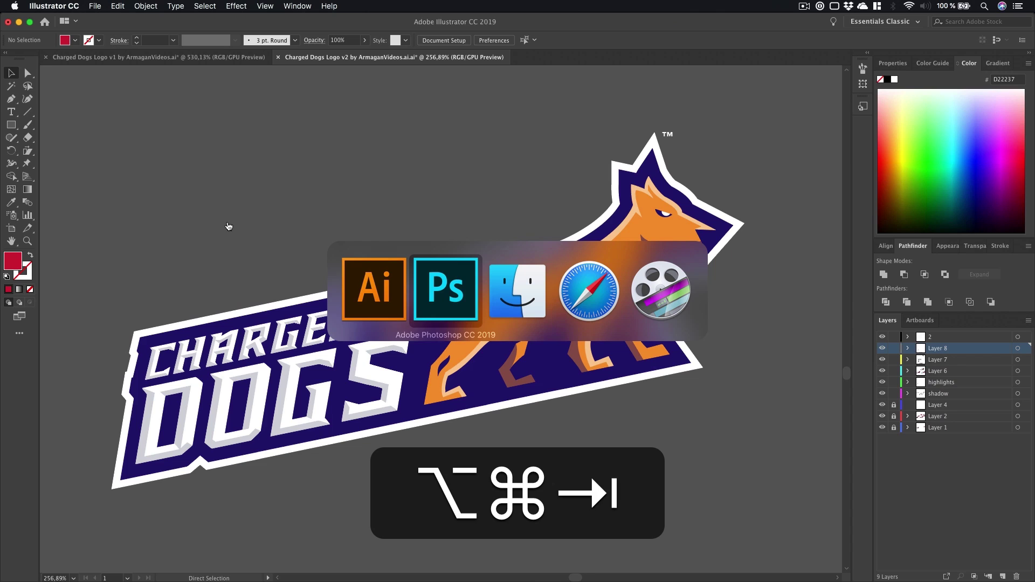
key("super+n")
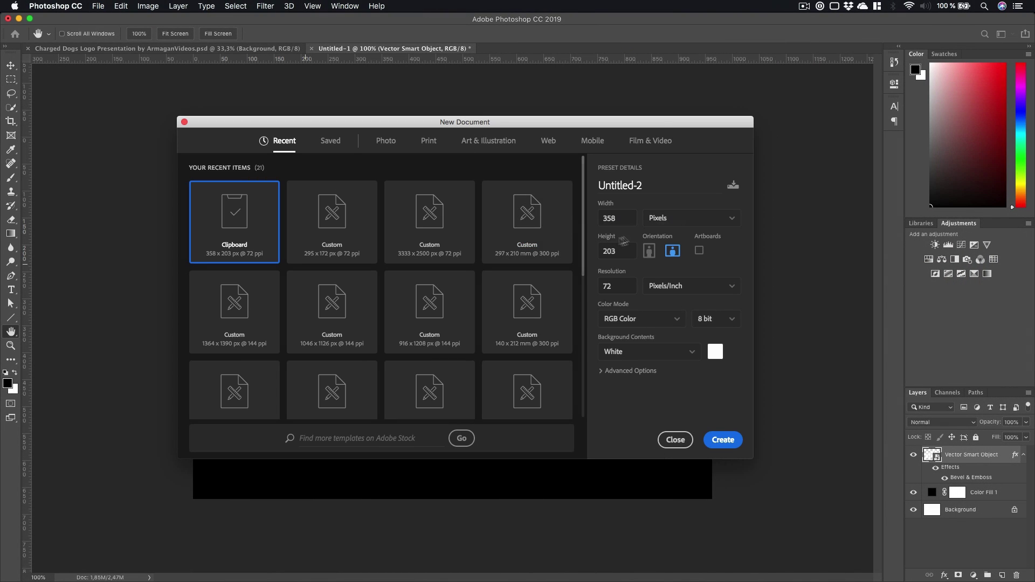
type("3333")
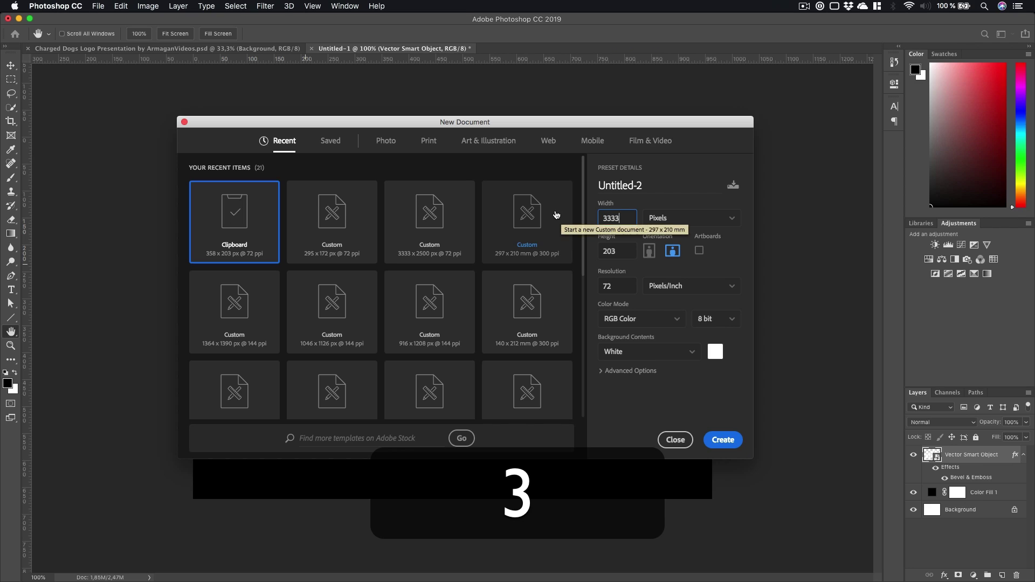
key("Tab")
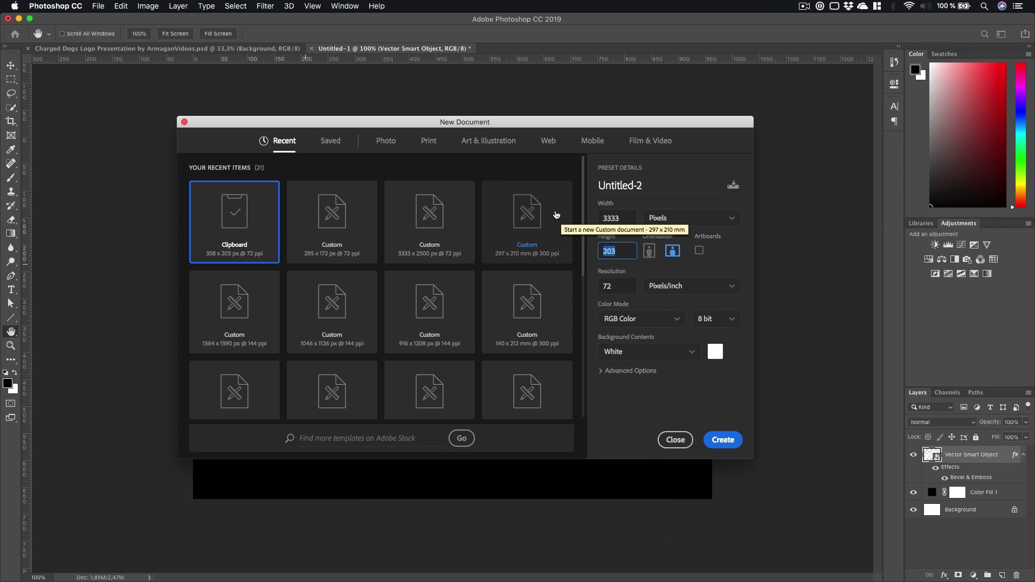
type("2500")
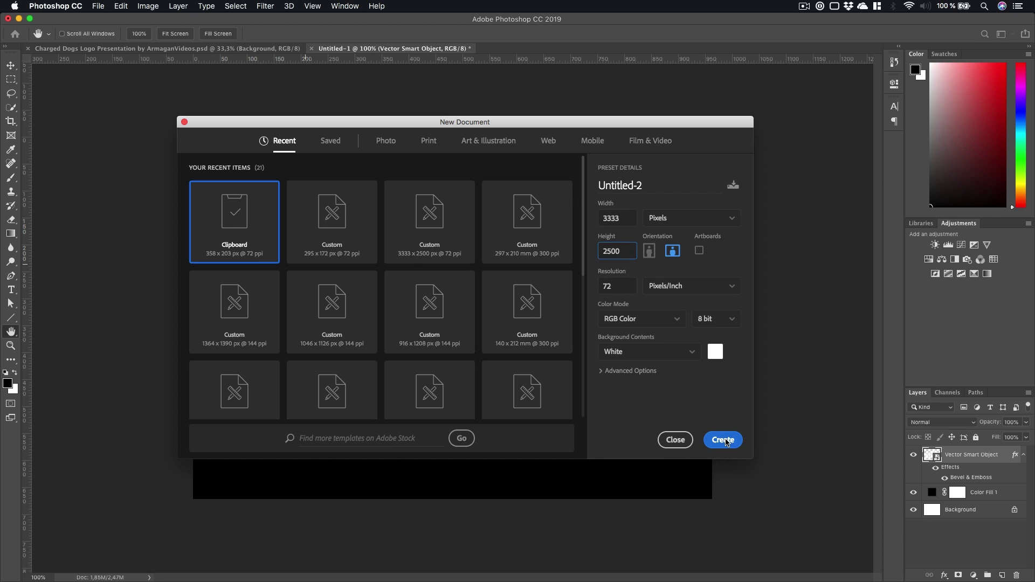
left_click(723, 440)
- Convert the Background into a regular layer named Layer 0 and add a black Solid Color fill layer above it
double_click(965, 458)
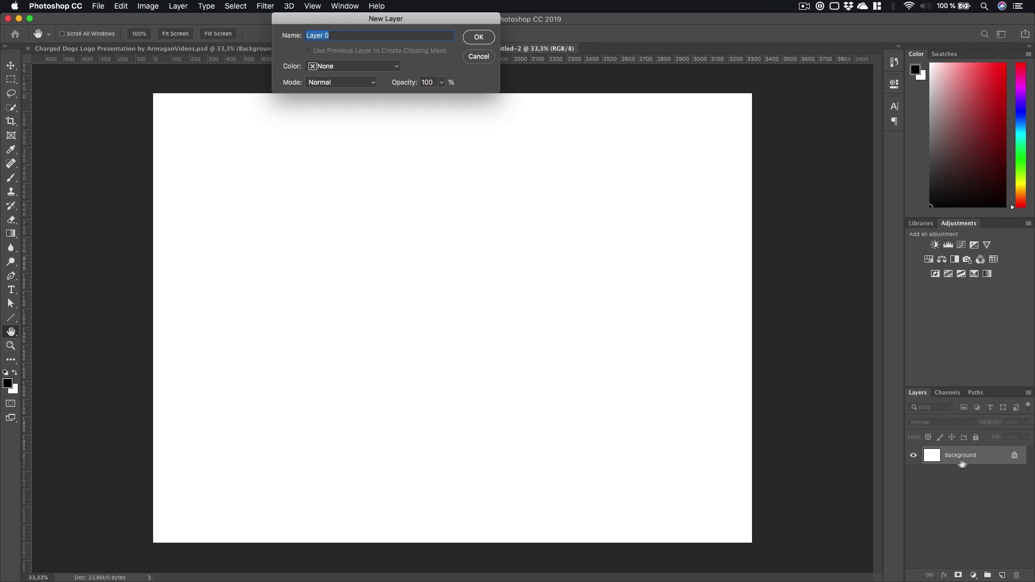
key("Return")
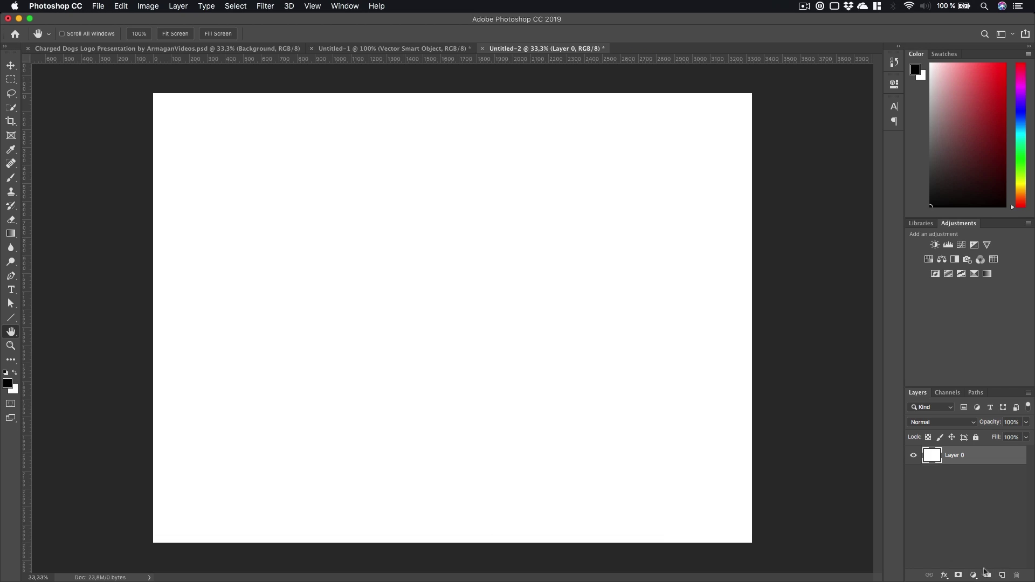
left_click(974, 575)
left_click(959, 369)
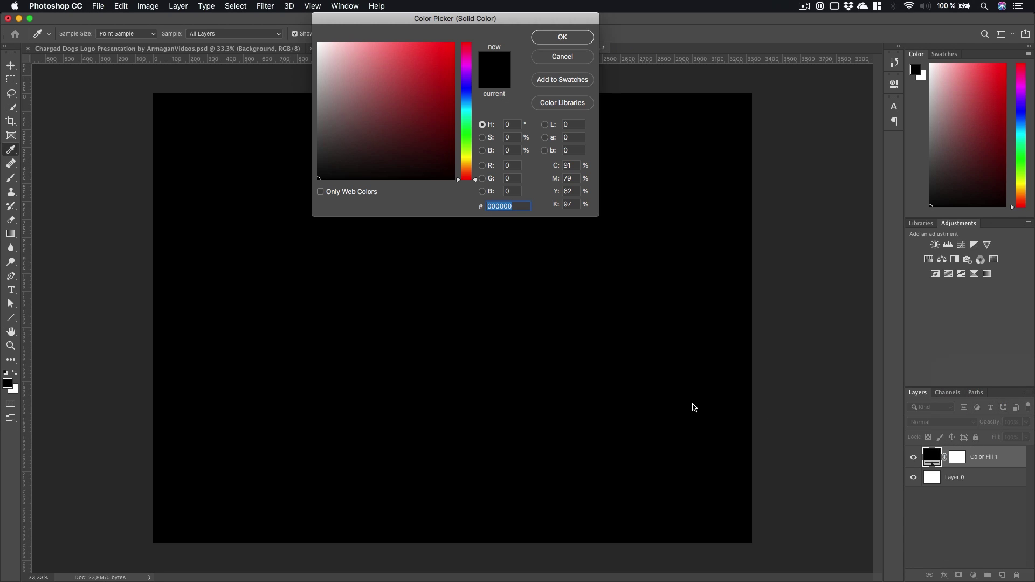
left_click(549, 42)
- Copy the background colour 211171 from the logo presentation document and apply it to the new document's fill layer
left_click(221, 49)
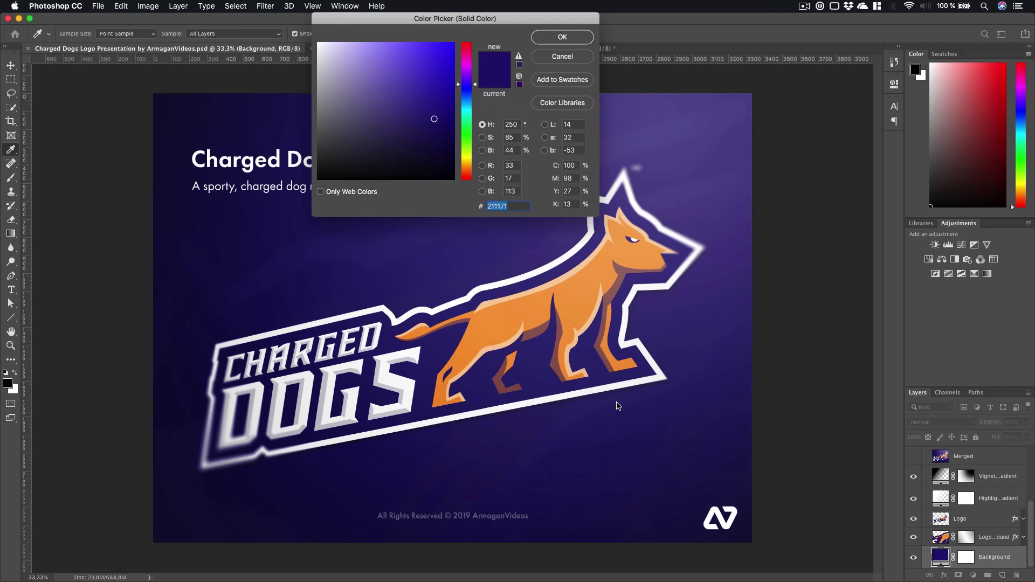
key("super+c")
left_click(554, 61)
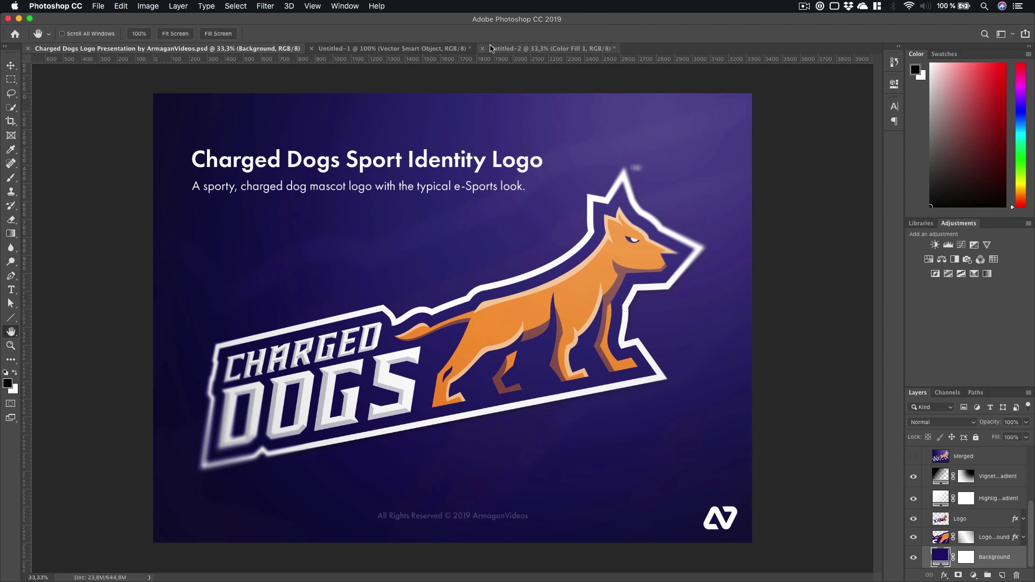
left_click(550, 49)
double_click(937, 470)
key("super+v")
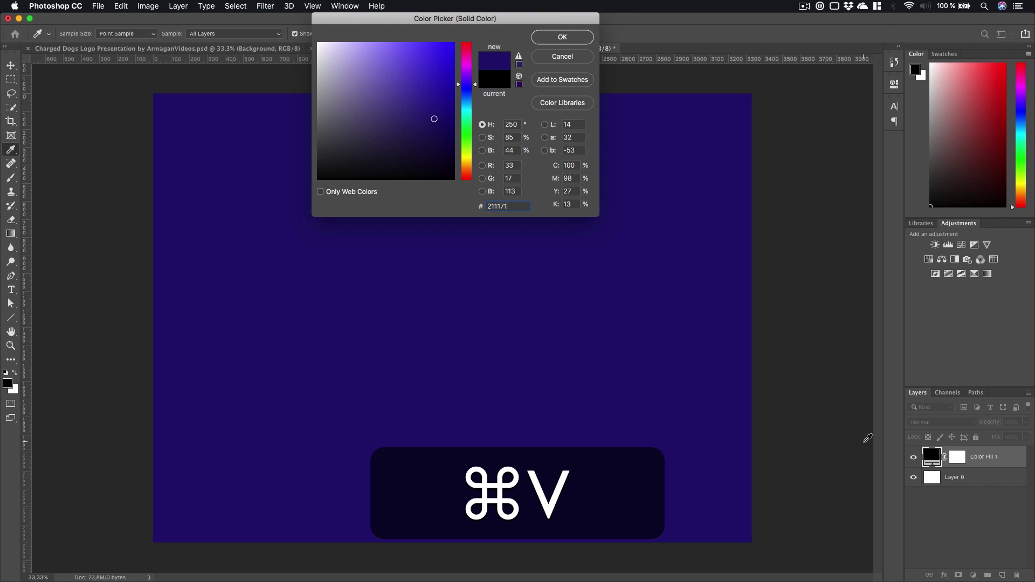
key("super+Return")
key("super+v")
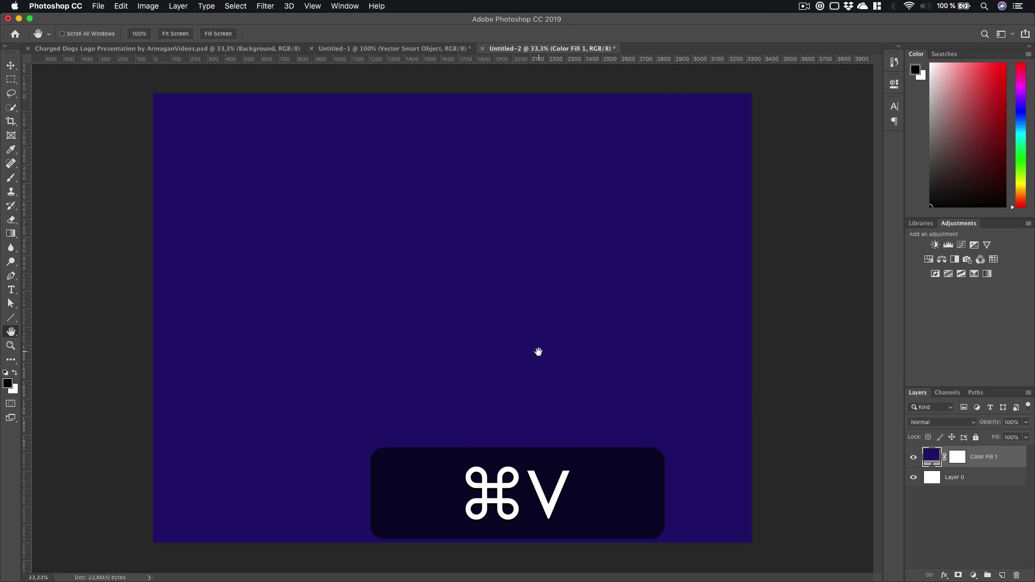
left_click(981, 534)
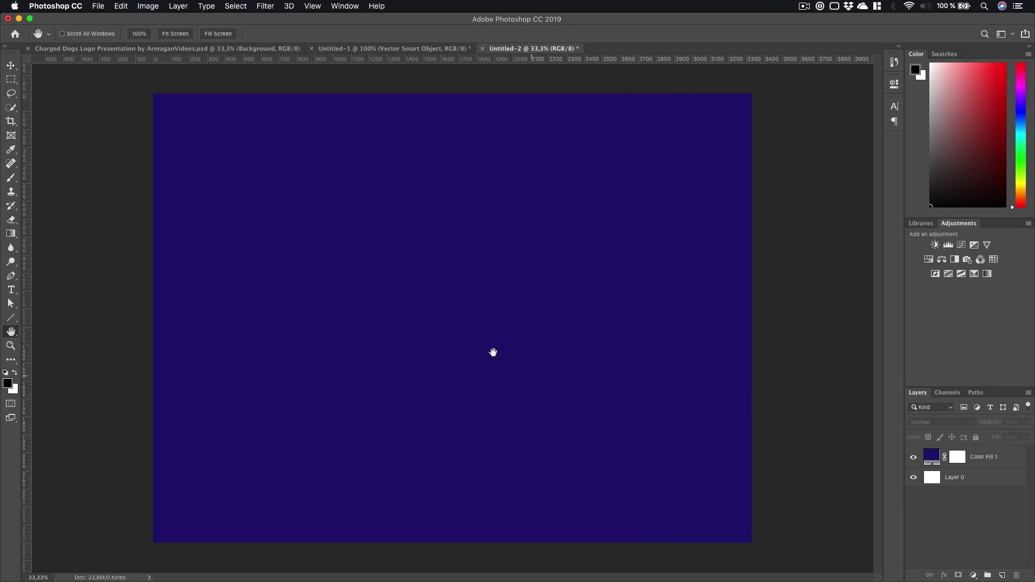
- Switch to the Charged Dogs v2 logo file in Illustrator and unlock Layer 4, Layer 2 and Layer 1
key("super+Tab")
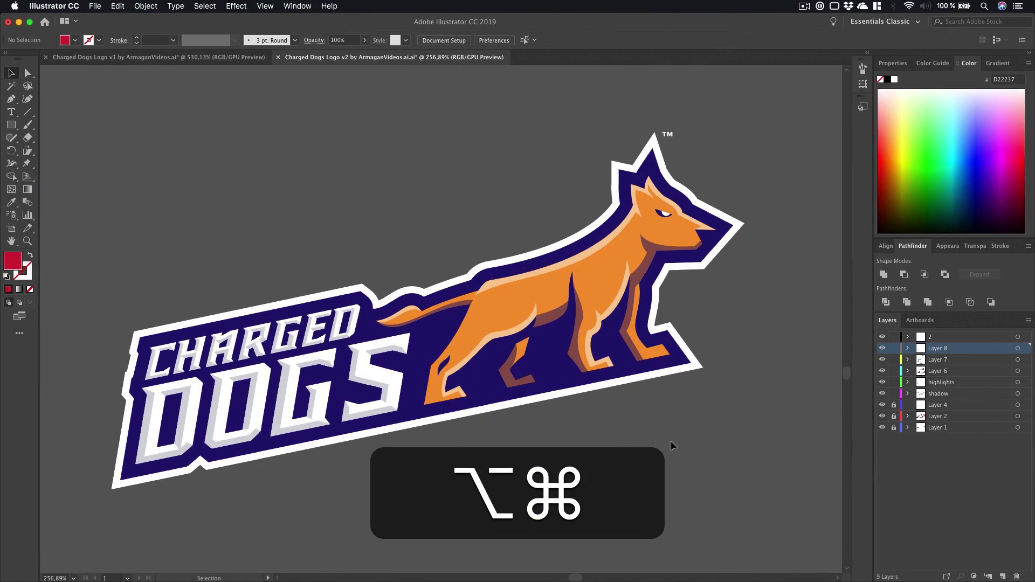
key("v")
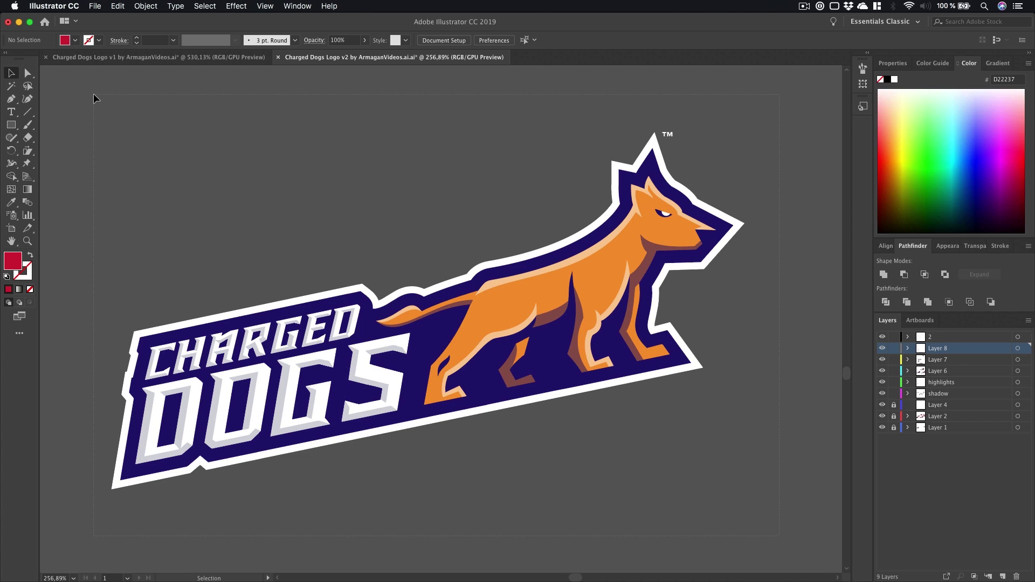
key("super+a")
key("a")
key("super")
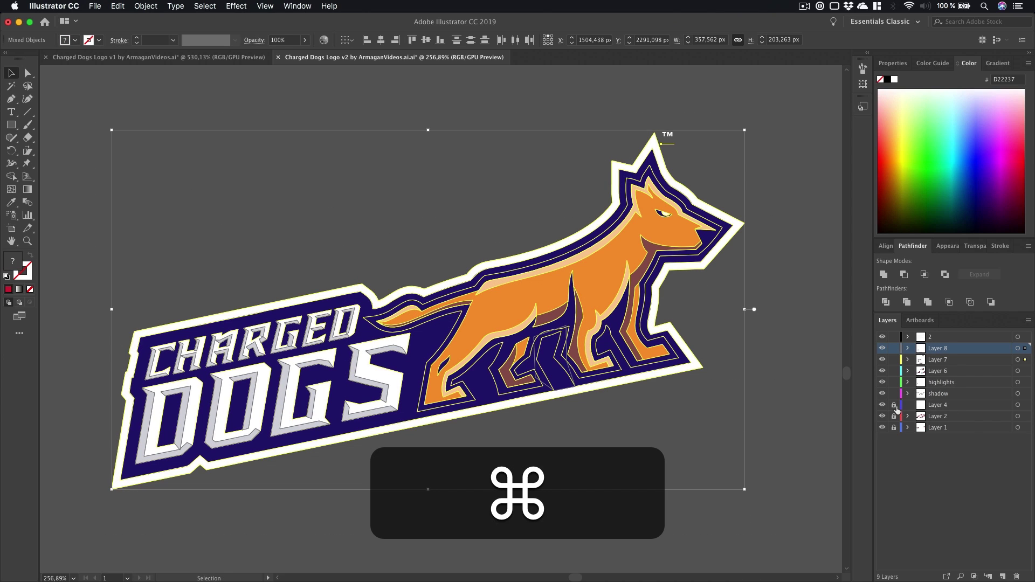
left_click_drag(896, 408, 894, 428)
left_click_drag(559, 359, 780, 521)
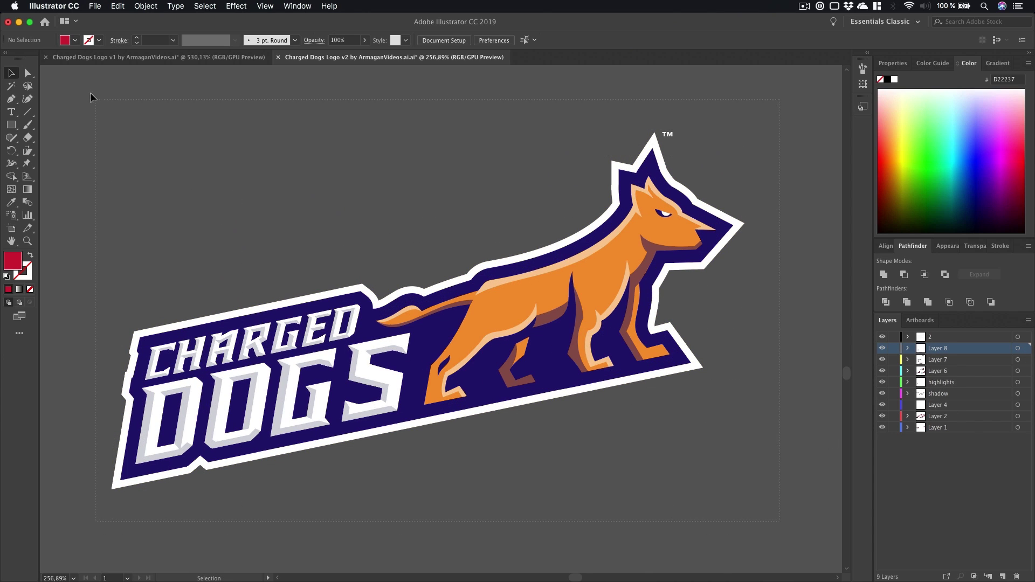
- Copy the entire logo and paste it into the new Photoshop document as a Smart Object
key("super+a")
key("super+c")
key("super+Tab")
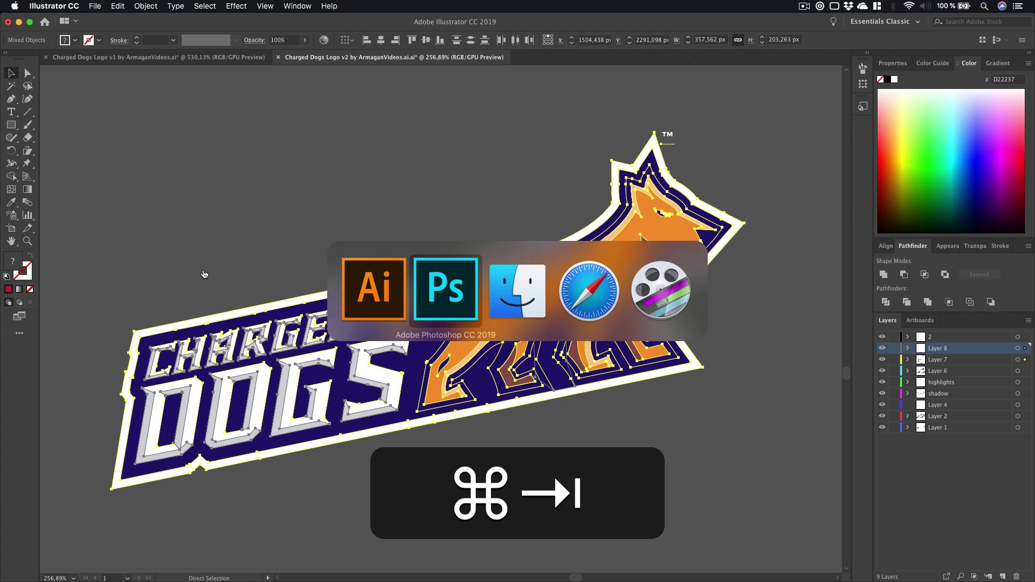
key("super+v")
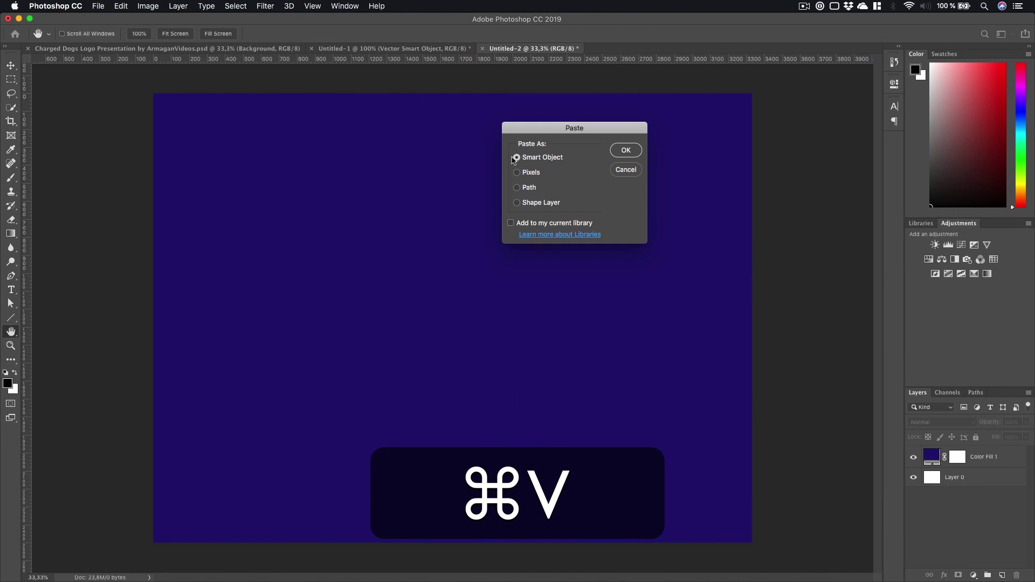
left_click(631, 153)
- Scale the pasted logo around its centre so it spans most of the canvas with a comfortable margin on each side
left_click_drag(484, 336, 709, 464)
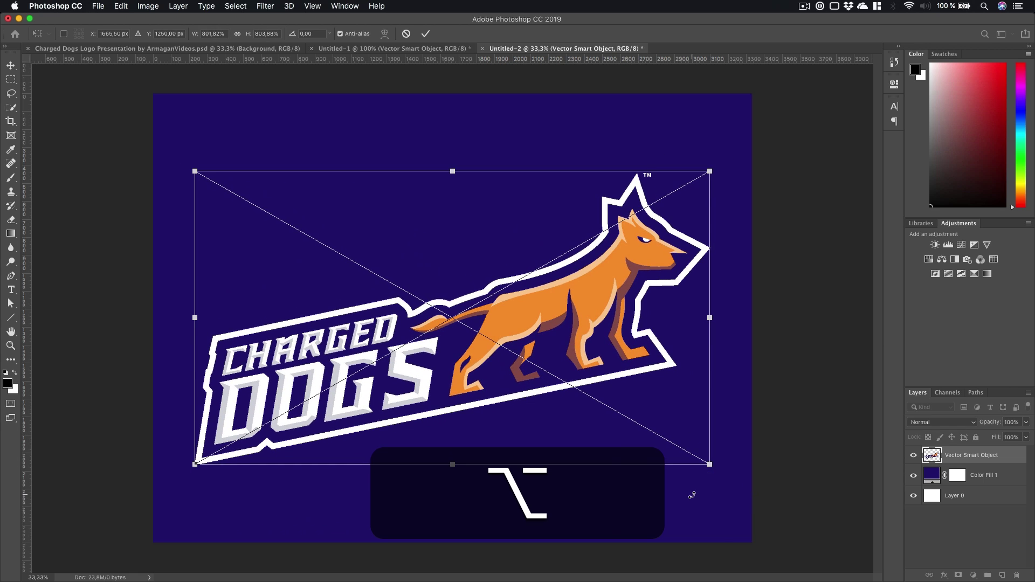
key("Return")
key("super+t")
key("alt+super+t")
left_click_drag(702, 460, 696, 458)
key("Return")
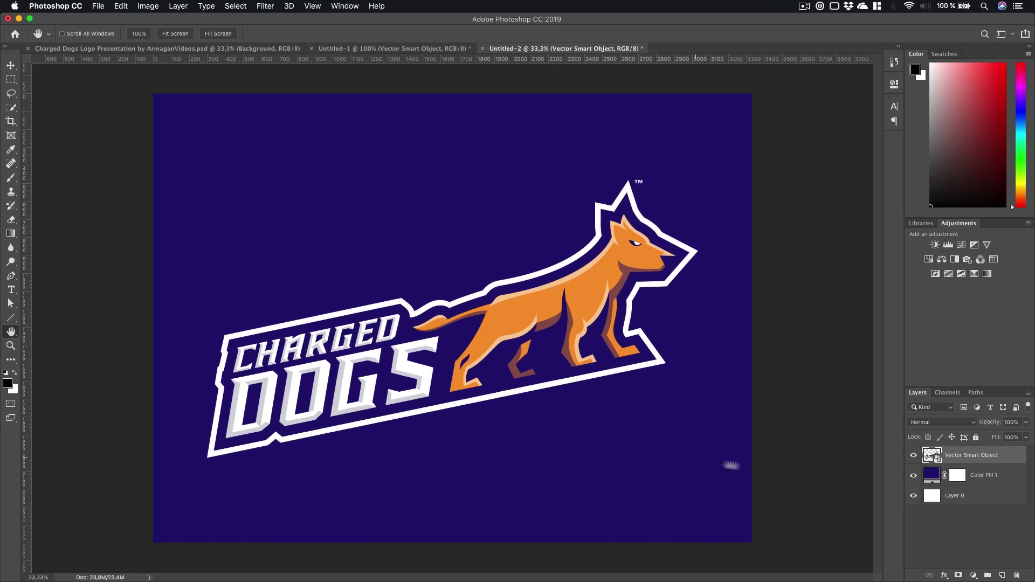
- Duplicate the logo layer and enlarge the lower one around its centre to about 1553% so it overflows the canvas
key("super+j")
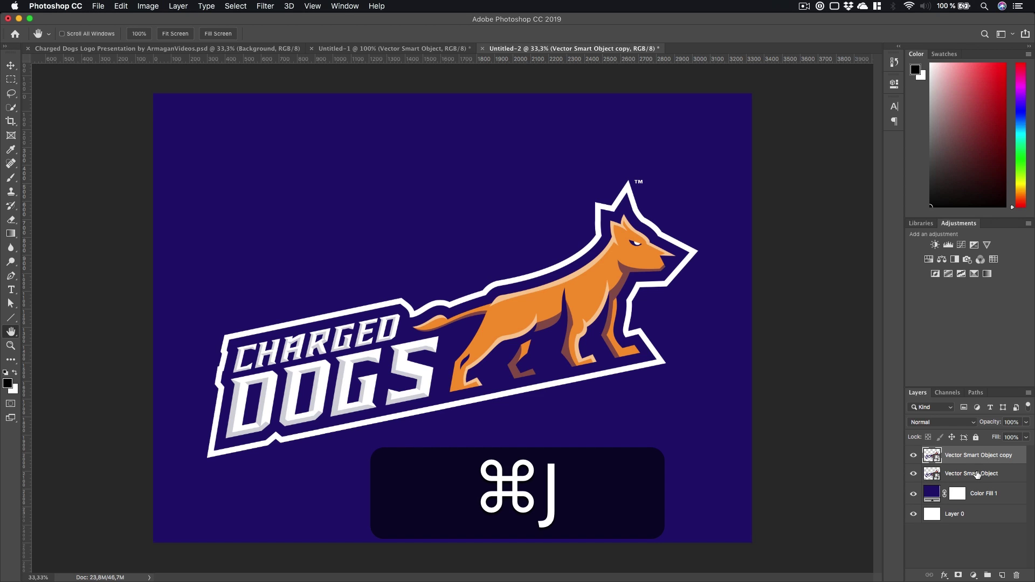
left_click(972, 473)
key("super+t")
left_click_drag(698, 457, 931, 458)
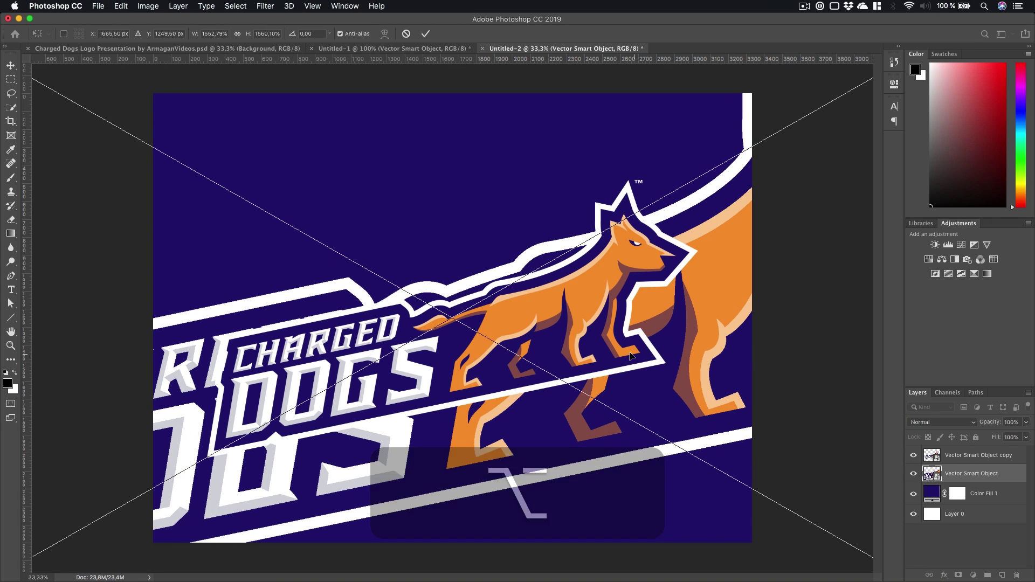
key("Return")
- Move the enlarged logo upward behind the main logo and lower its layer opacity to 8%
key("v")
left_click_drag(659, 362, 657, 292)
left_click_drag(989, 425, 938, 424)
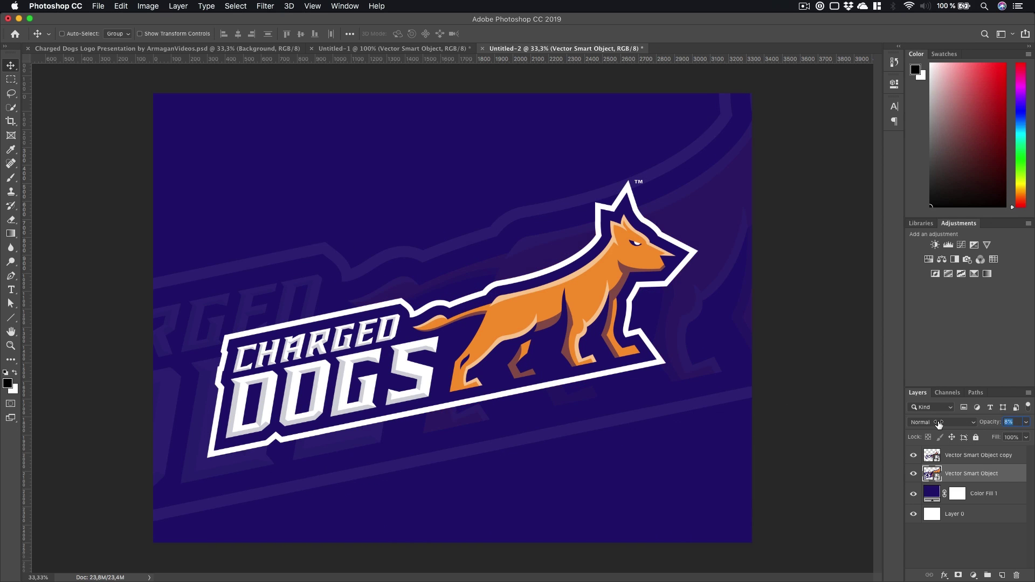
key("h")
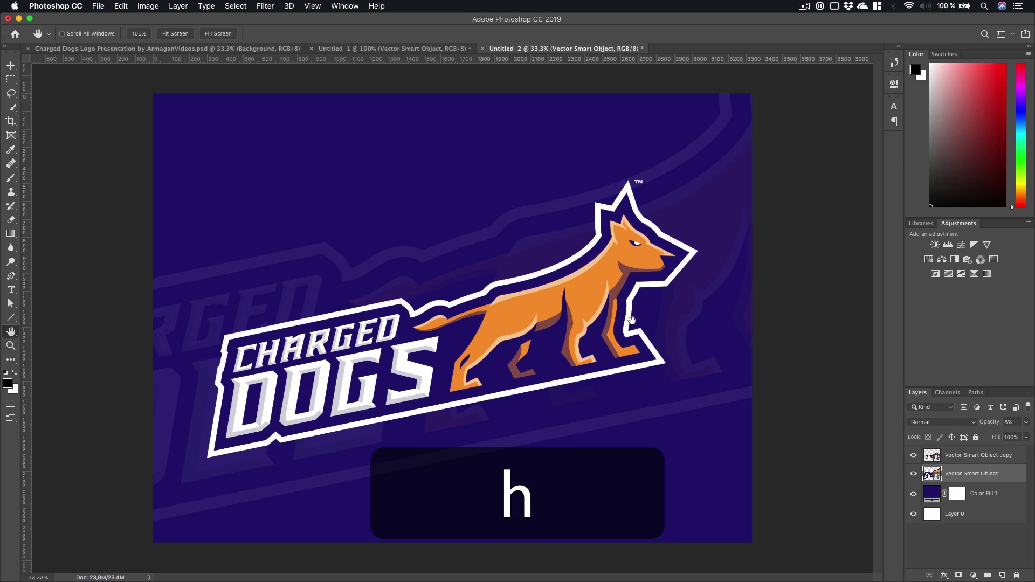
- Add a layer mask to the enlarged logo and draw a white-to-black radial gradient outward from the canvas centre
left_click(957, 575)
key("g")
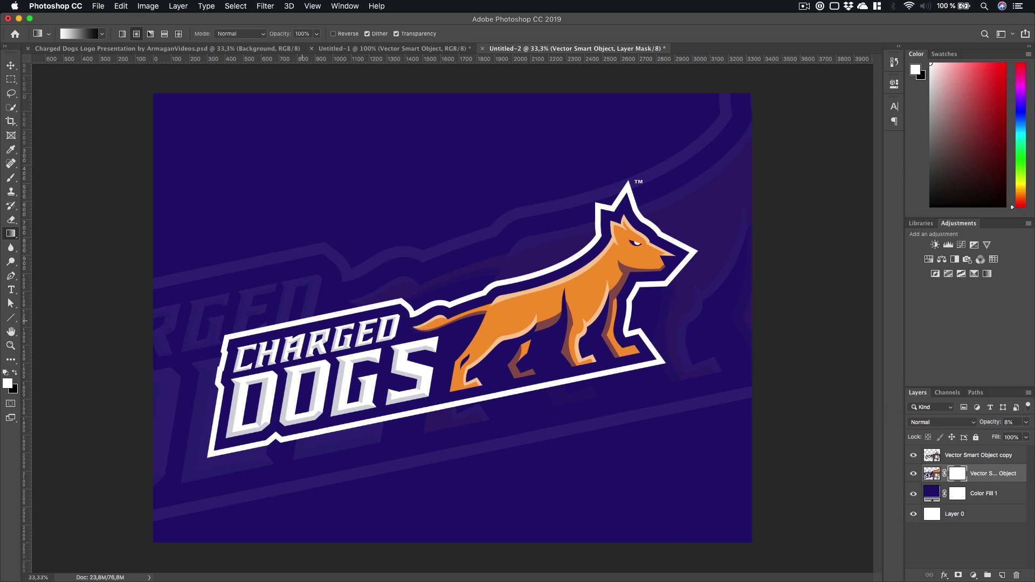
left_click_drag(457, 340, 776, 174)
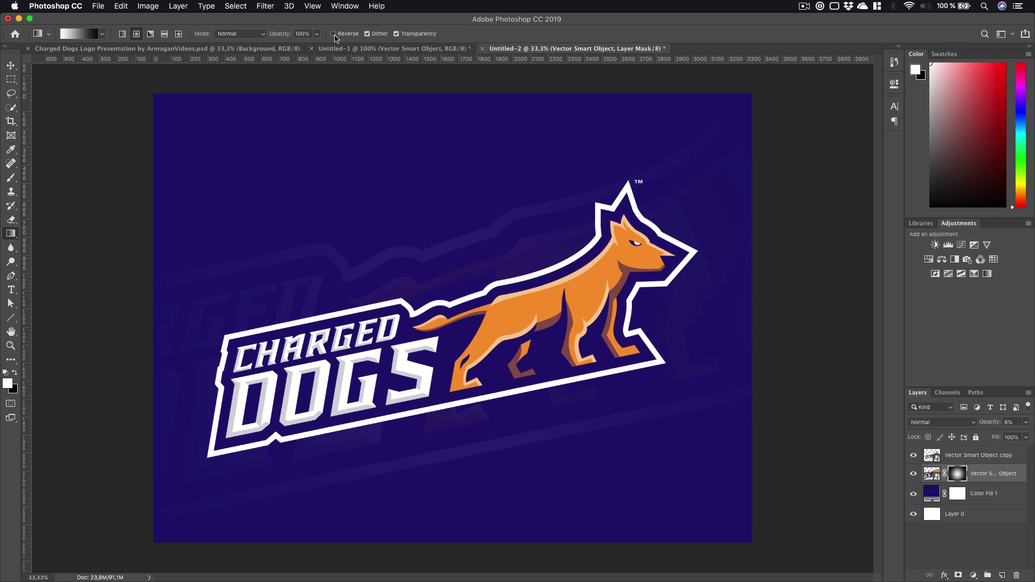
- Try a reversed radial gradient on the enlarged logo's mask
left_click(333, 33)
left_click_drag(459, 302, 756, 194)
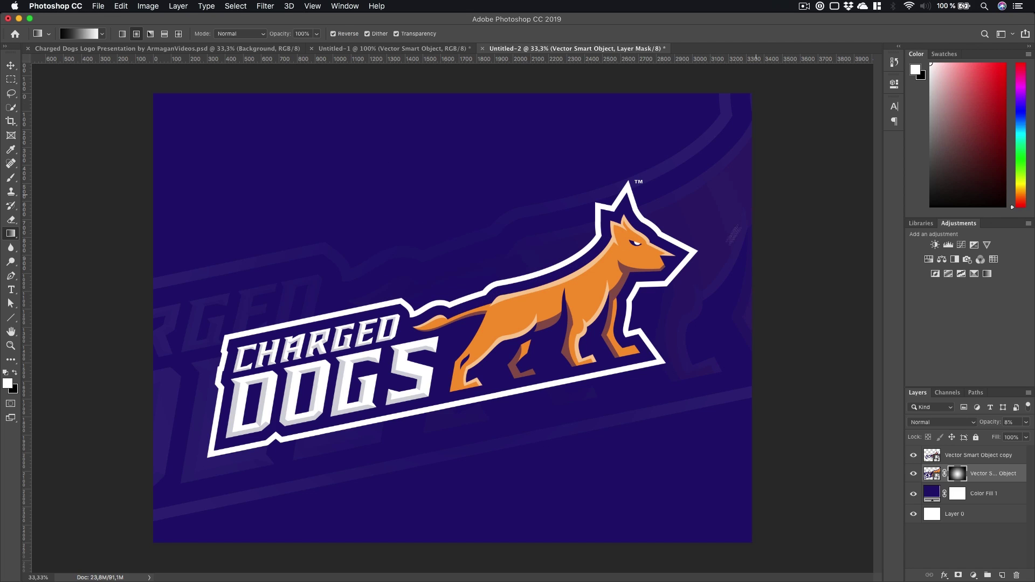
left_click(333, 33)
- Redraw the unreversed radial gradient on the mask from near the canvas centre to beyond its upper-right edge, fading the logo outward
left_click_drag(460, 273, 776, 181)
left_click_drag(460, 325, 828, 143)
left_click_drag(455, 309, 837, 153)
left_click_drag(527, 294, 756, 202)
left_click_drag(421, 333, 842, 160)
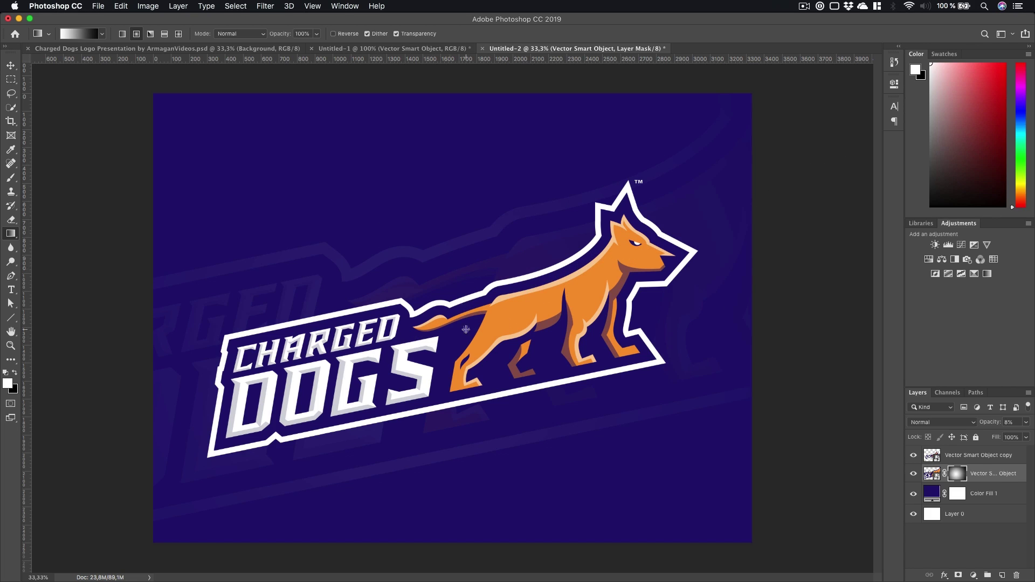
key("h")
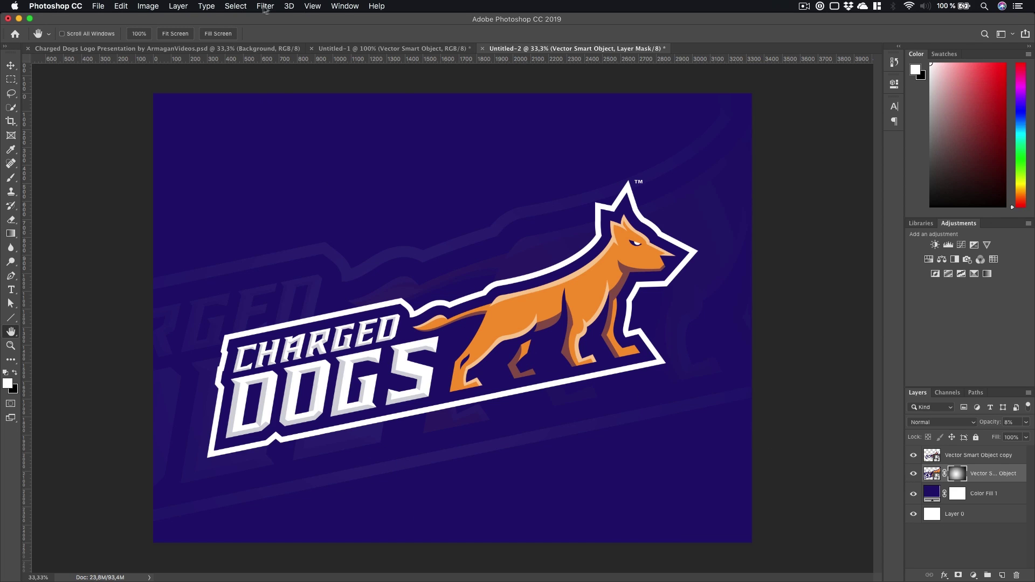
- Convert the faded, masked background logo to a Smart Object and rasterize the layer
left_click(265, 6)
left_click(1010, 480)
right_click(1011, 479)
left_click(915, 218)
right_click(974, 474)
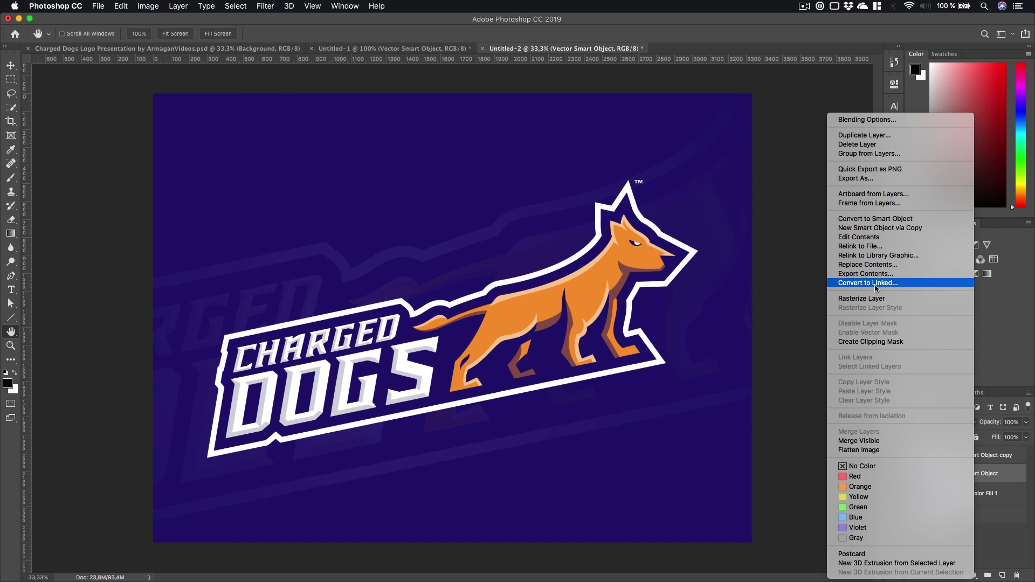
left_click(861, 298)
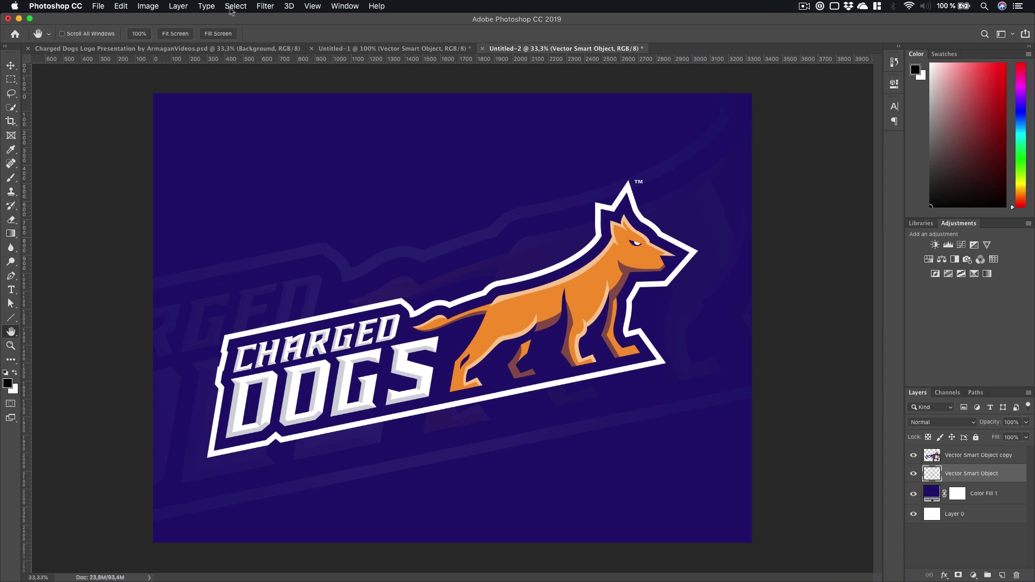
- Apply a 15 px Field Blur to the rasterized background logo
left_click(265, 6)
mouse_move(377, 144)
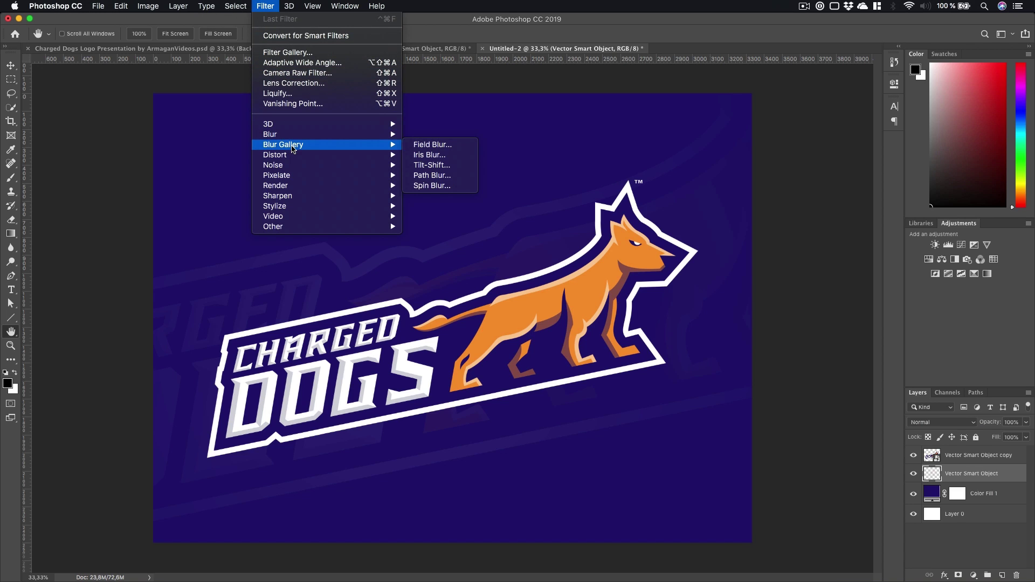
left_click(458, 148)
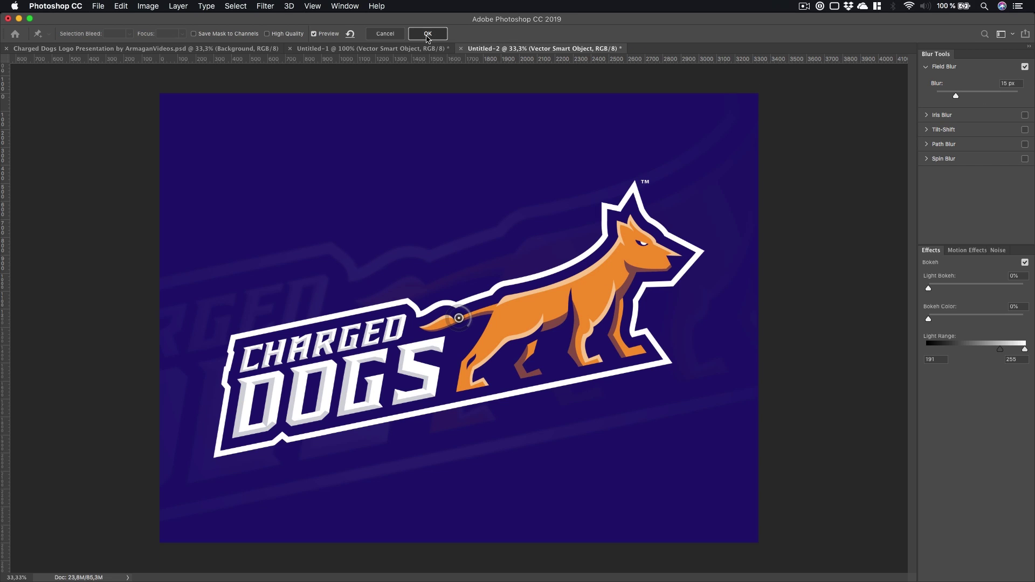
key("Escape")
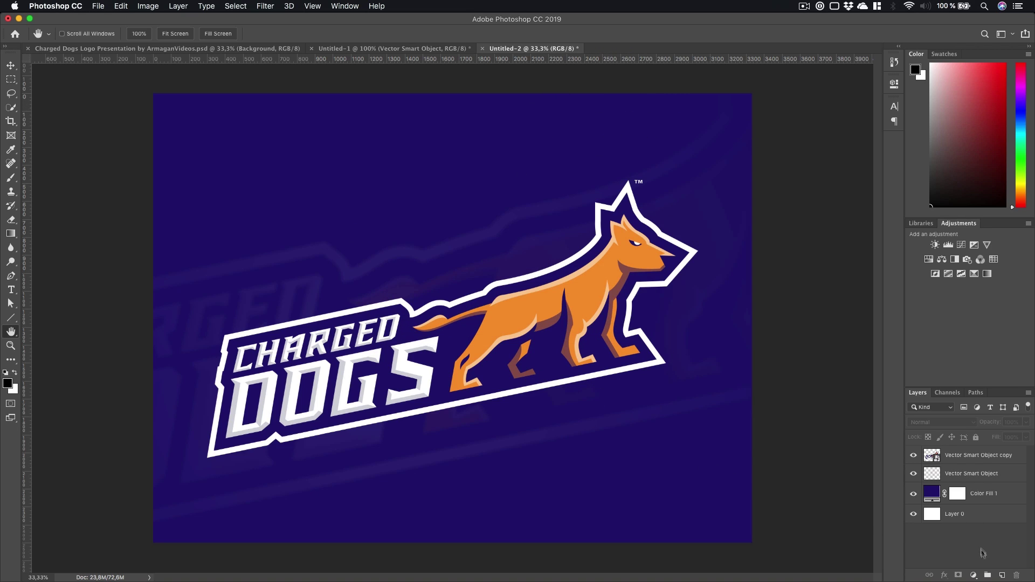
- Add a Gradient fill layer above the logo and set the gradient's end colour stop to white (ffffff)
left_click(973, 576)
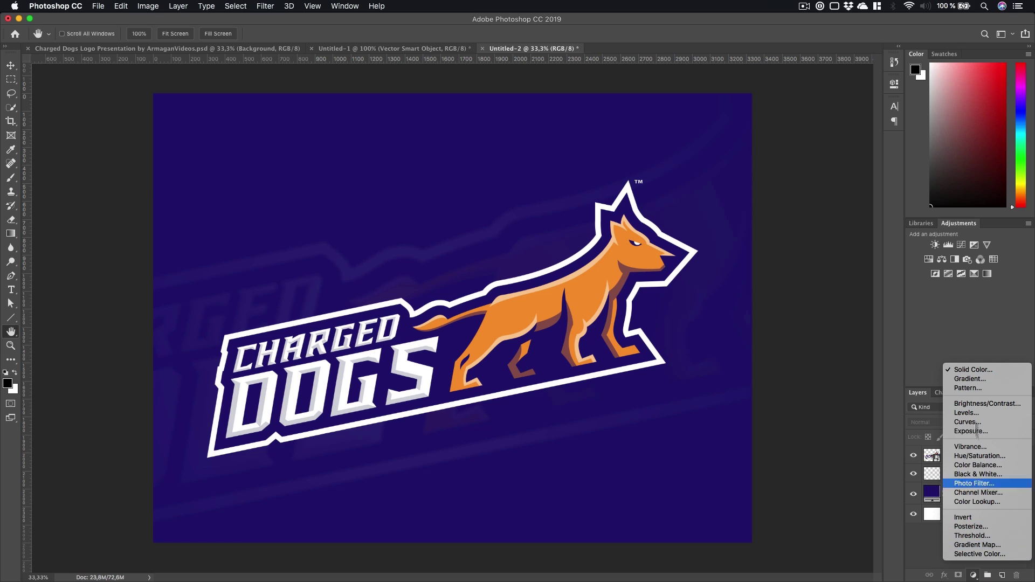
left_click(972, 380)
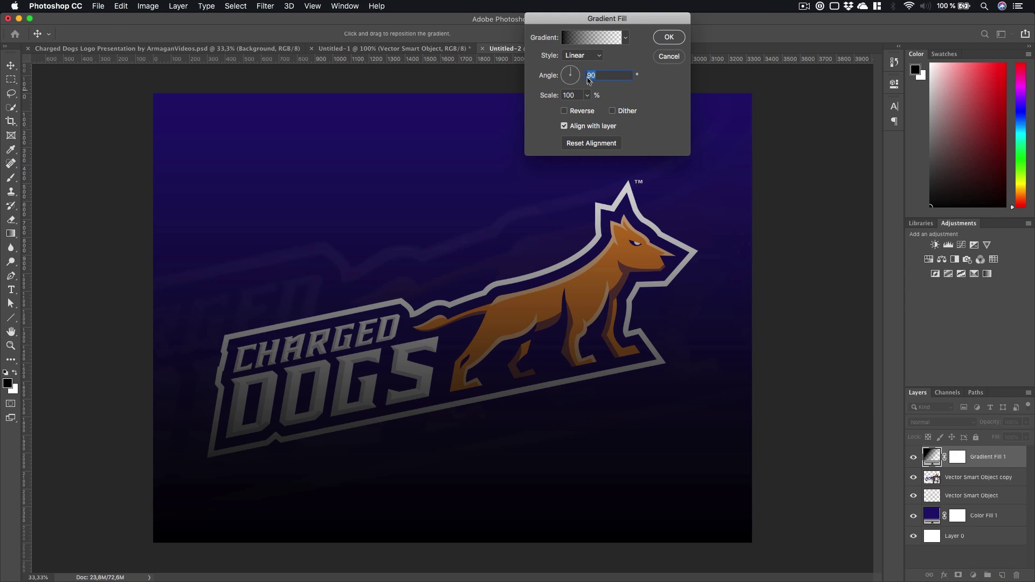
left_click(583, 39)
left_click(701, 197)
left_click(542, 244)
left_click(319, 43)
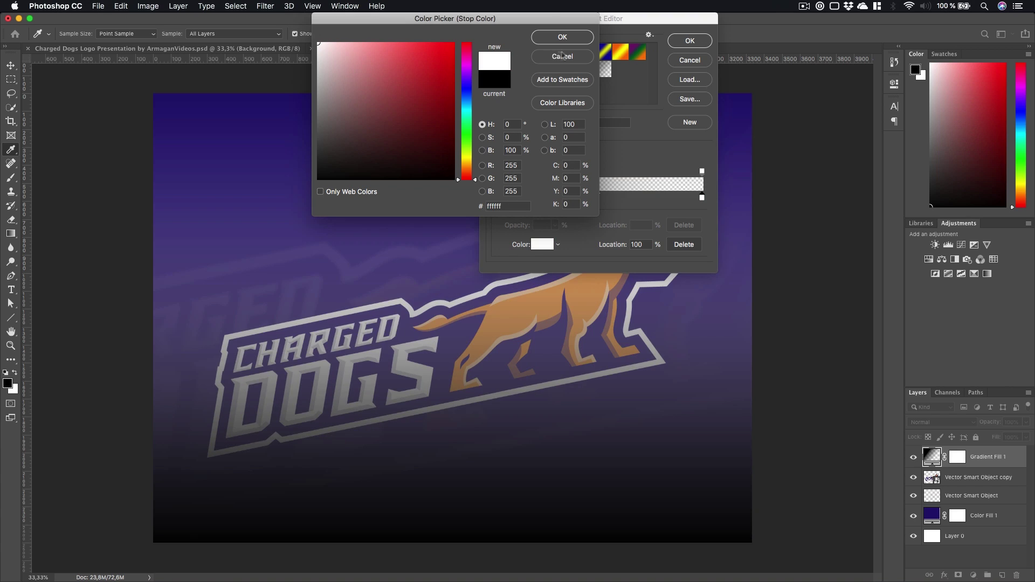
left_click(569, 41)
- Set the gradient's starting colour stop to white as well and accept the white-to-transparent gradient
left_click(494, 198)
left_click(542, 244)
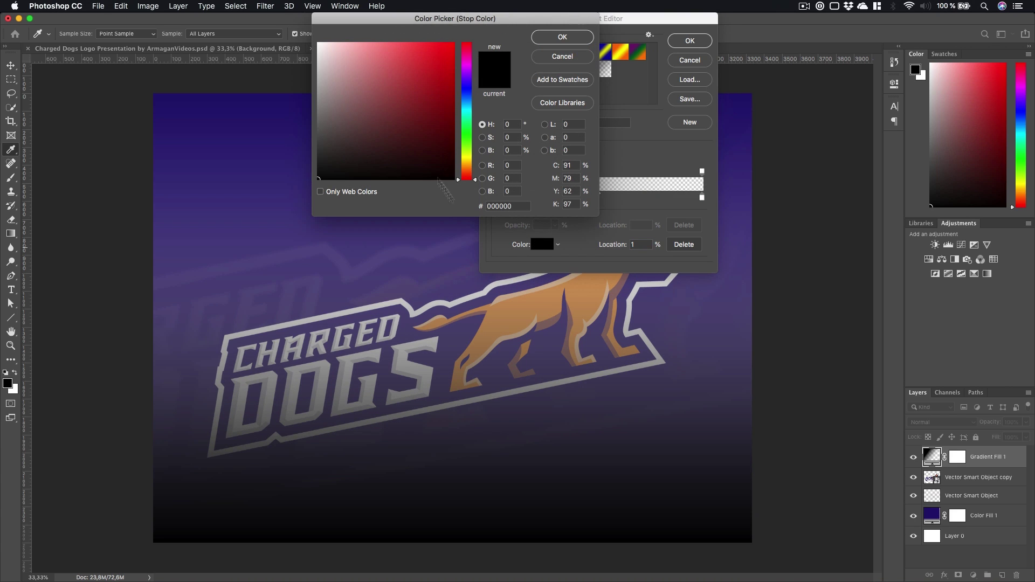
left_click(319, 43)
left_click(561, 38)
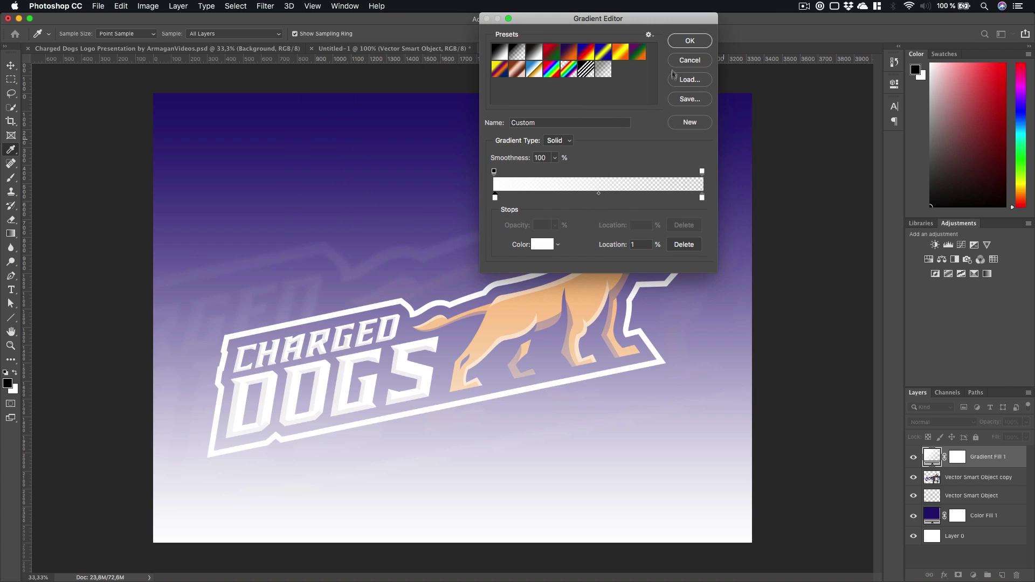
left_click(689, 40)
- Make the gradient fill radial at 270% scale and centre its glow in the canvas's upper-right area
left_click_drag(609, 18, 736, 229)
left_click(707, 267)
left_click(703, 275)
left_click_drag(403, 342, 705, 144)
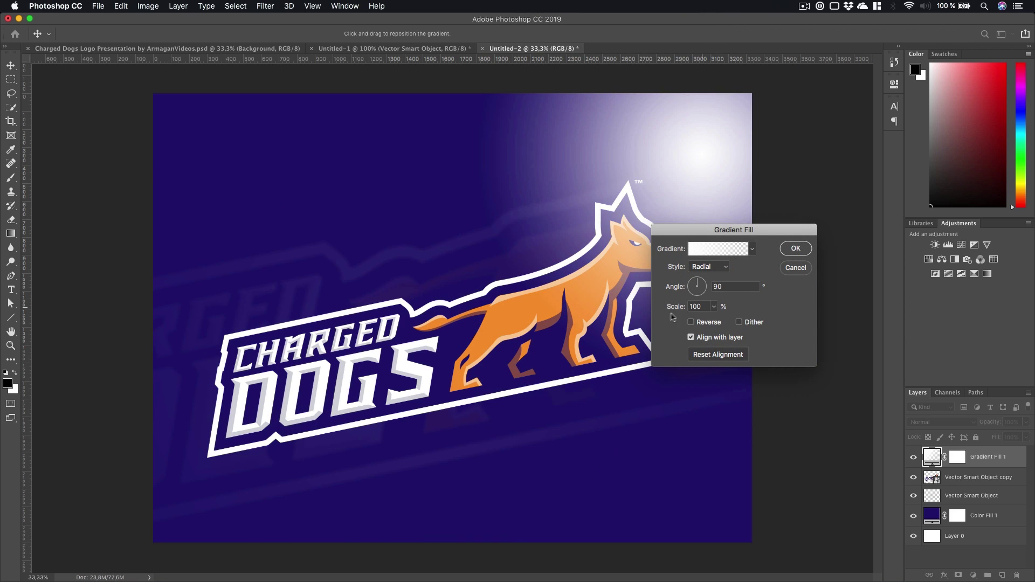
left_click_drag(701, 311, 765, 317)
key("Tab")
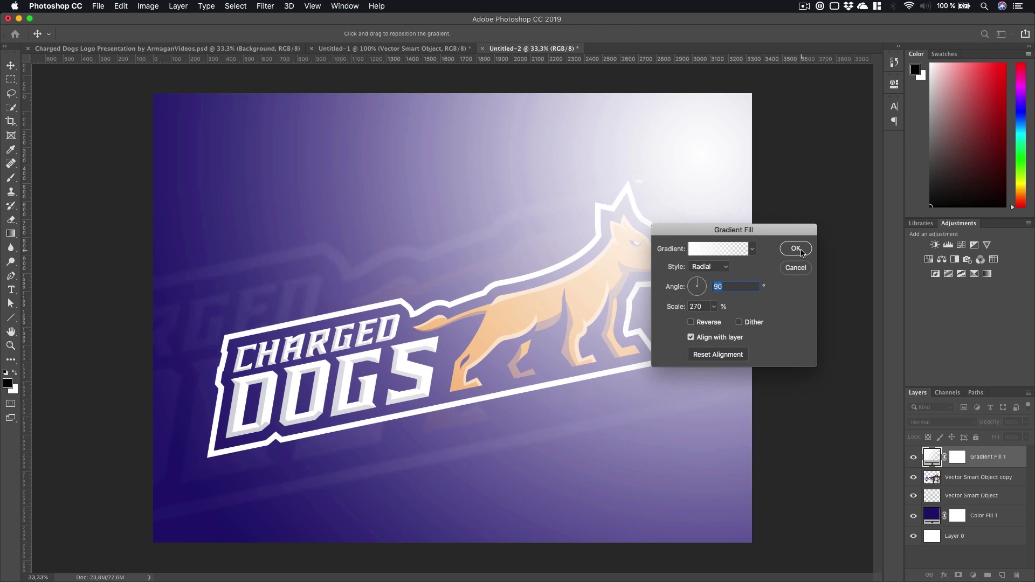
left_click(796, 249)
key("h")
- Set the white gradient layer's blend mode to Pin Light with 37% fill and compare the design with and without it
left_click(928, 422)
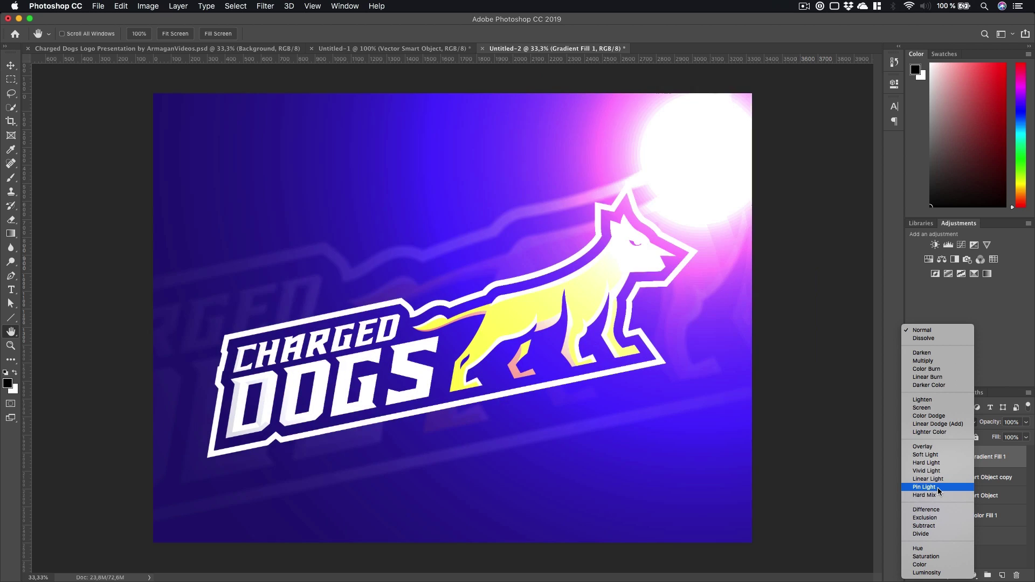
left_click(937, 487)
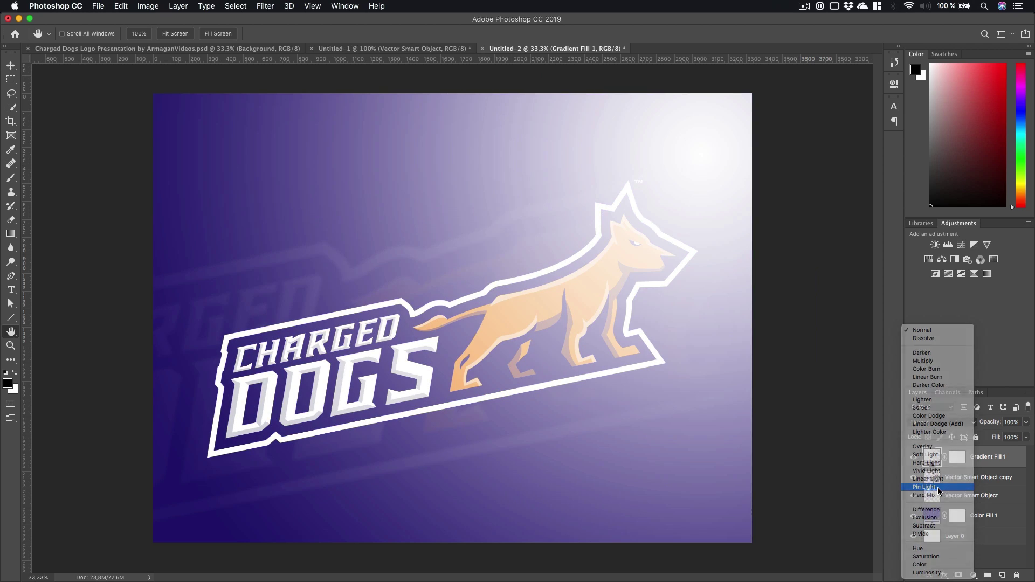
left_click_drag(995, 441, 965, 440)
left_click(1025, 437)
left_click(1011, 437)
type("37")
key("Return")
left_click(913, 457)
left_click(913, 459)
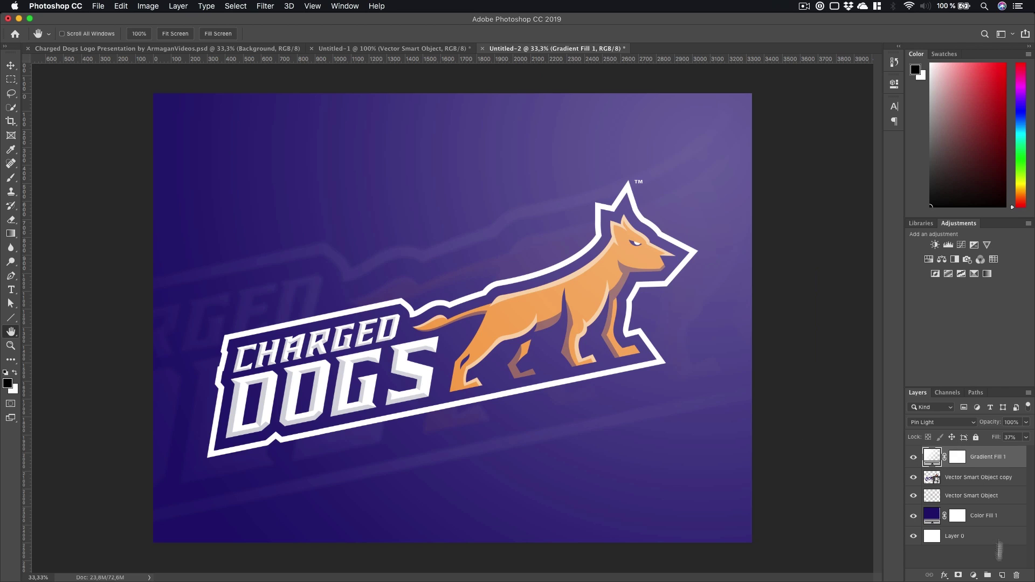
- Add a black-to-transparent Gradient fill layer above the white gradient layer and make its style Radial
left_click(974, 575)
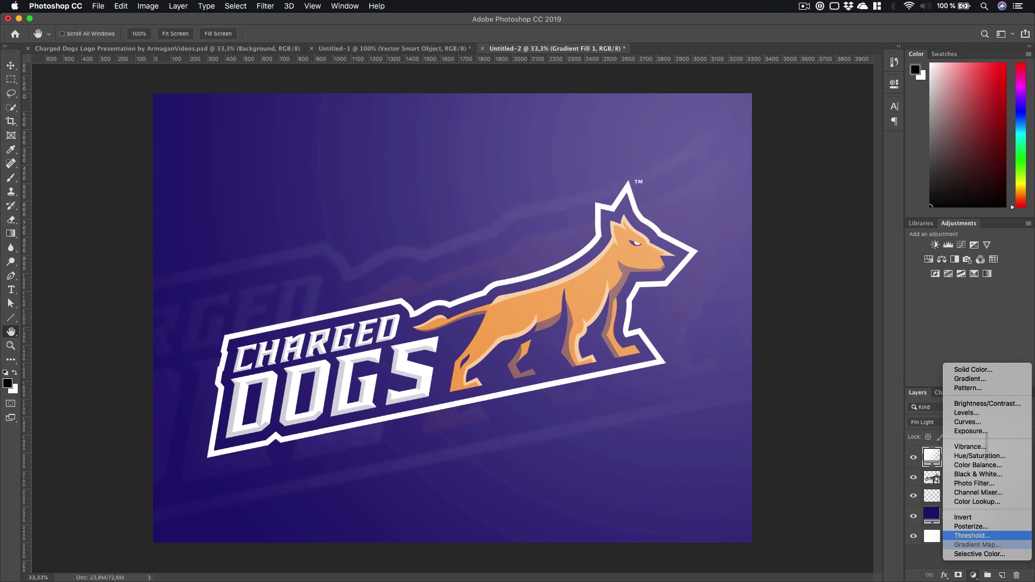
left_click(983, 379)
left_click(732, 249)
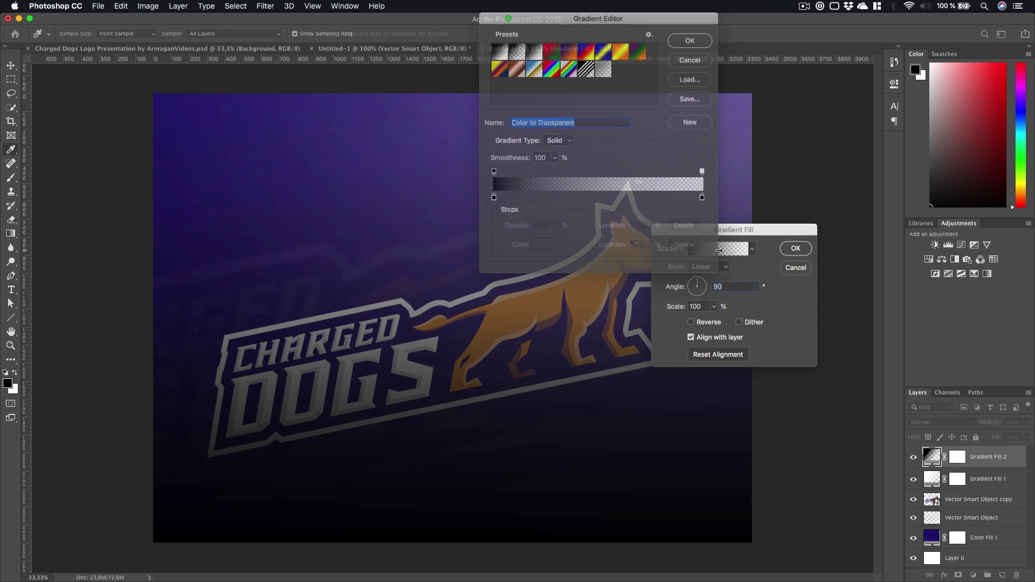
left_click(690, 61)
left_click(708, 267)
left_click(708, 276)
- Reverse the black radial gradient, scale it to 390% and place its clear centre in the canvas's upper-right area
left_click_drag(522, 252, 672, 158)
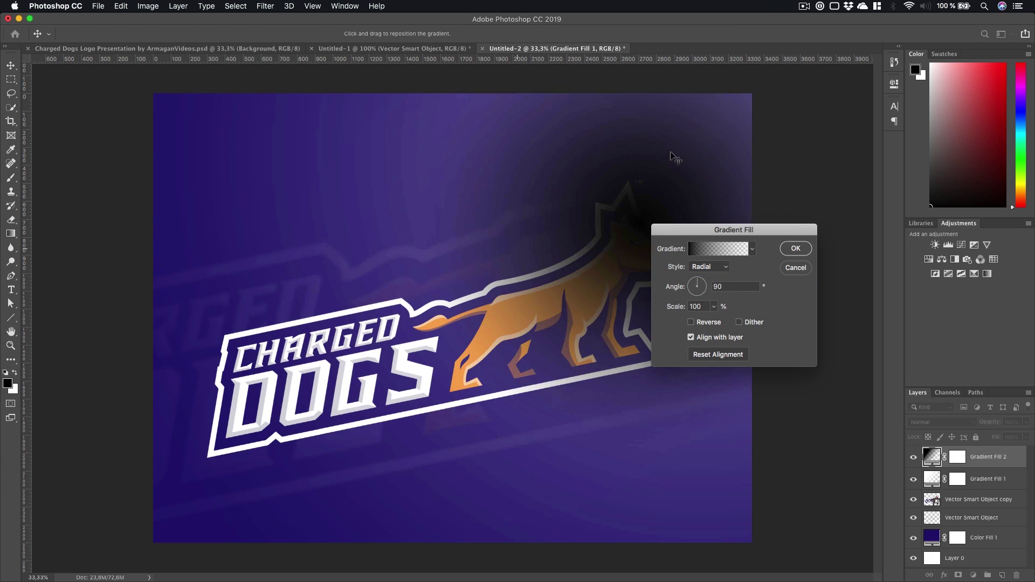
left_click(691, 323)
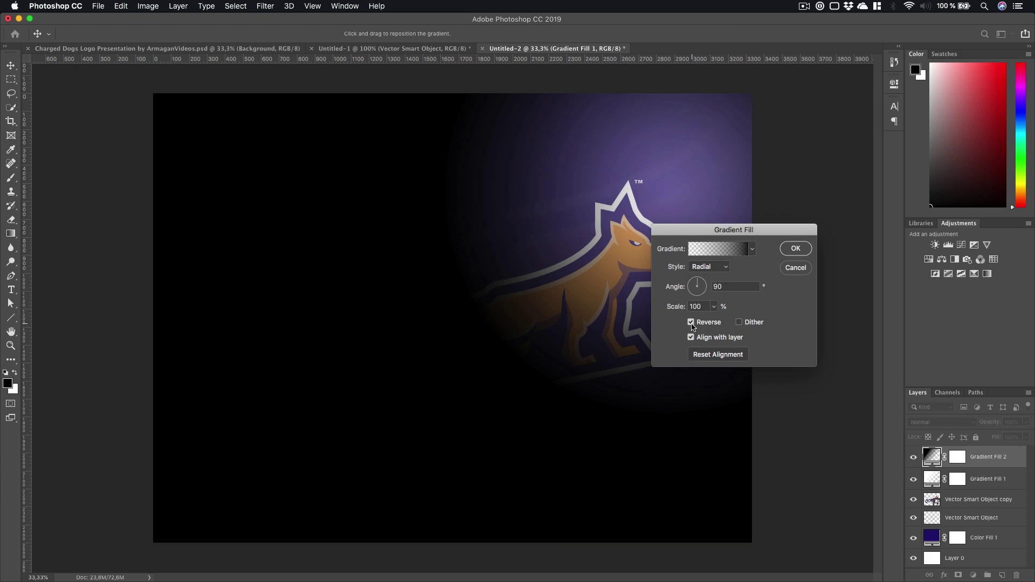
left_click_drag(684, 306, 819, 316)
left_click_drag(583, 164, 547, 152)
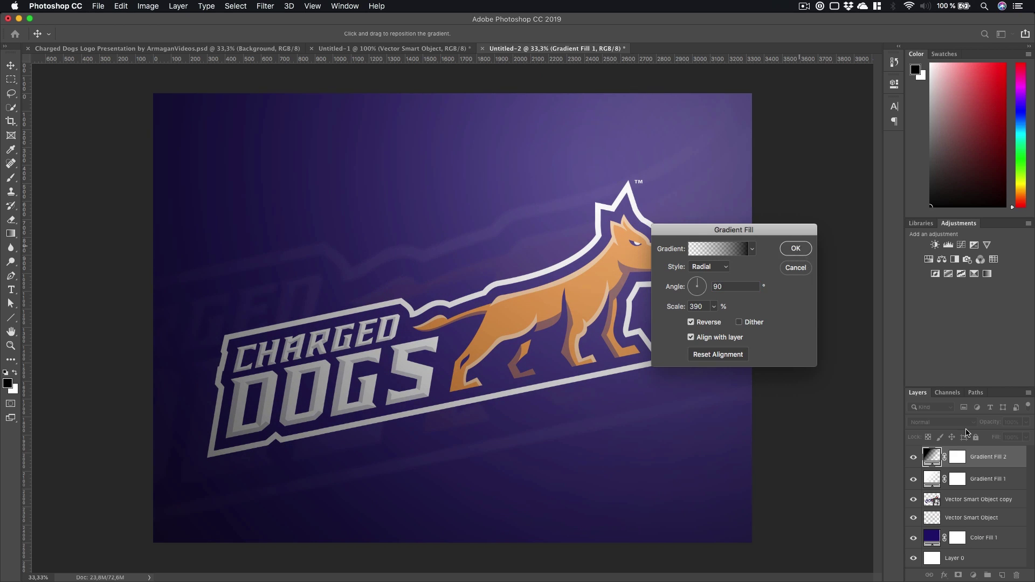
key("Return")
- Set the black gradient layer's blend mode to Linear Burn with 33% fill and recheck its gradient settings
left_click(948, 422)
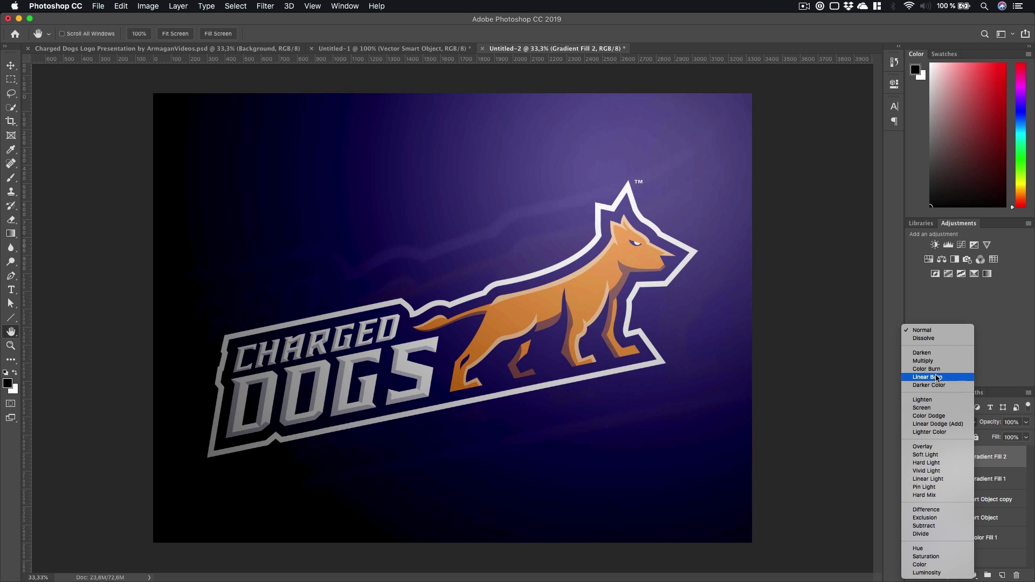
left_click(936, 376)
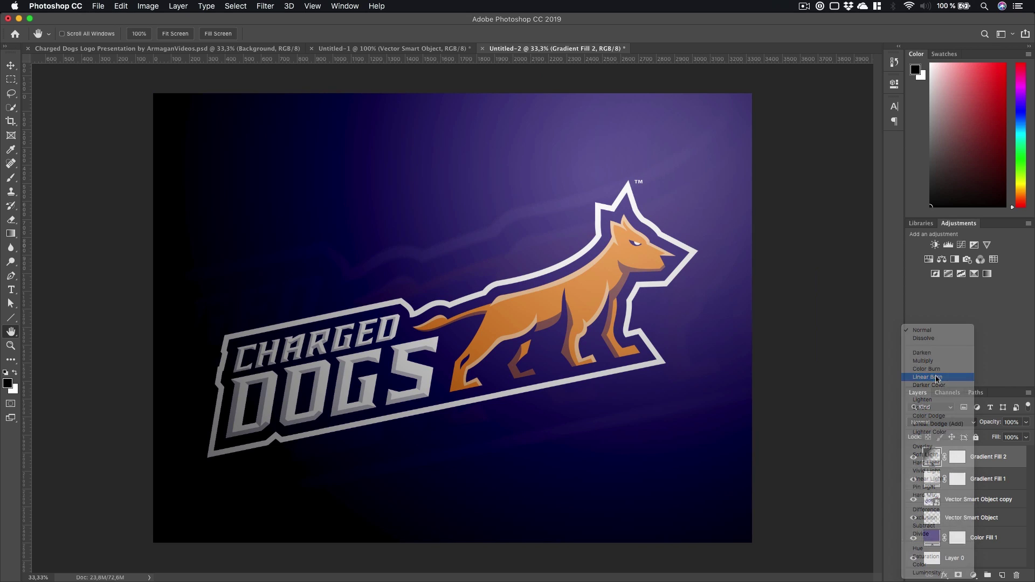
left_click_drag(997, 439, 952, 440)
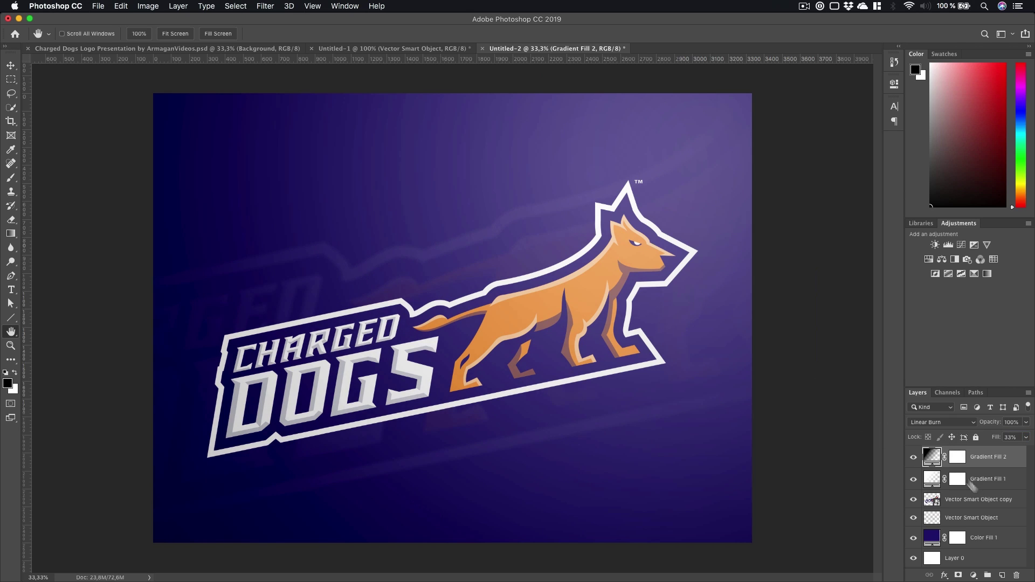
double_click(930, 454)
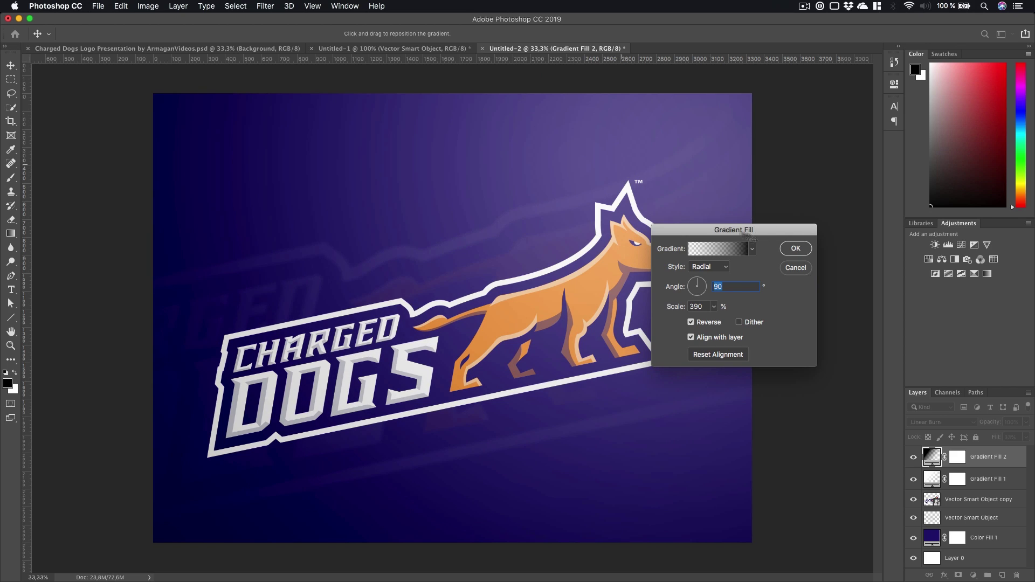
left_click(795, 248)
key("h")
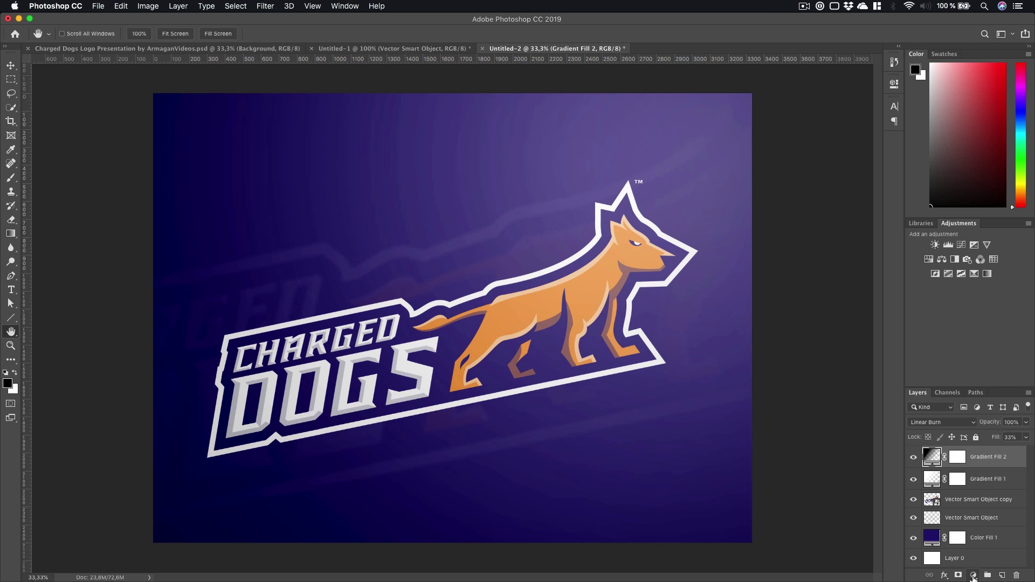
- Add a black (000000) Solid Color fill layer on top, blended as Linear Burn with 5% fill
left_click(972, 575)
left_click(973, 369)
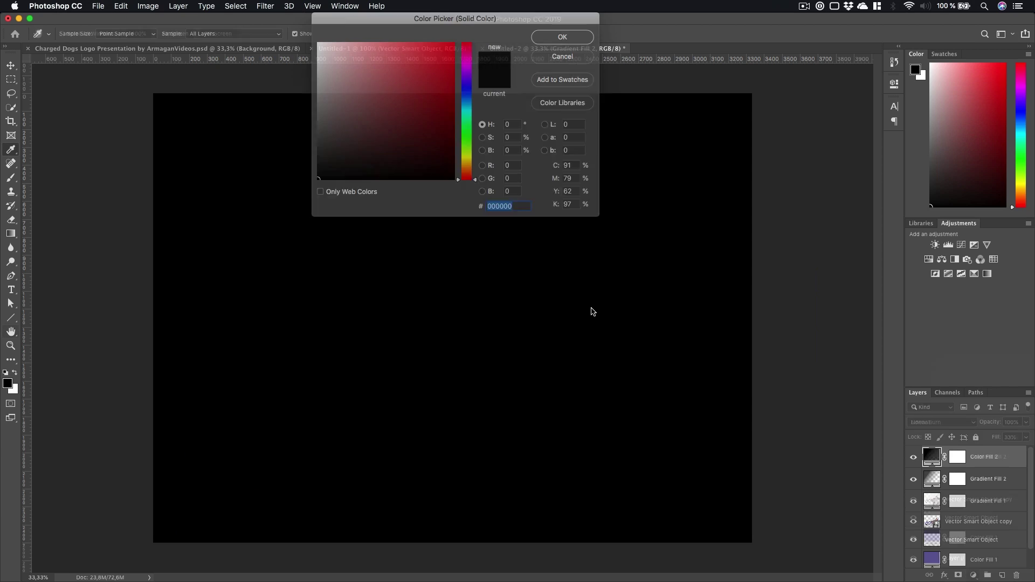
left_click(557, 39)
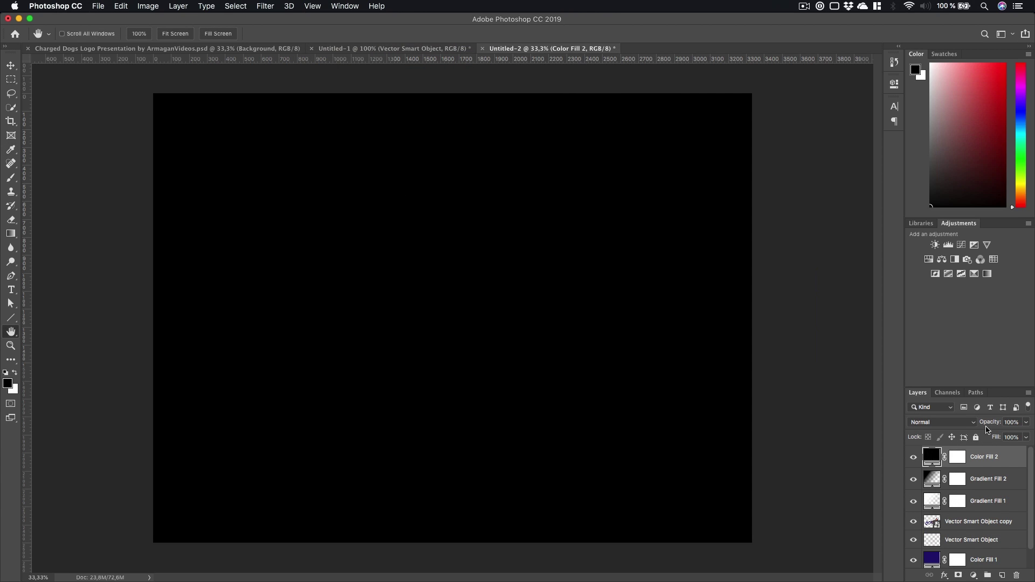
left_click(941, 424)
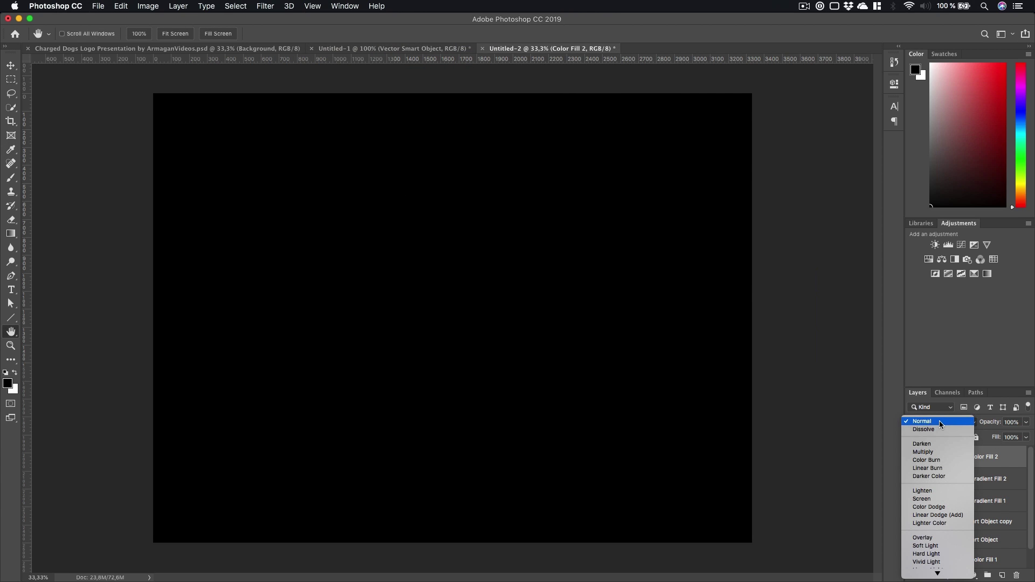
left_click(938, 468)
left_click_drag(996, 437, 938, 440)
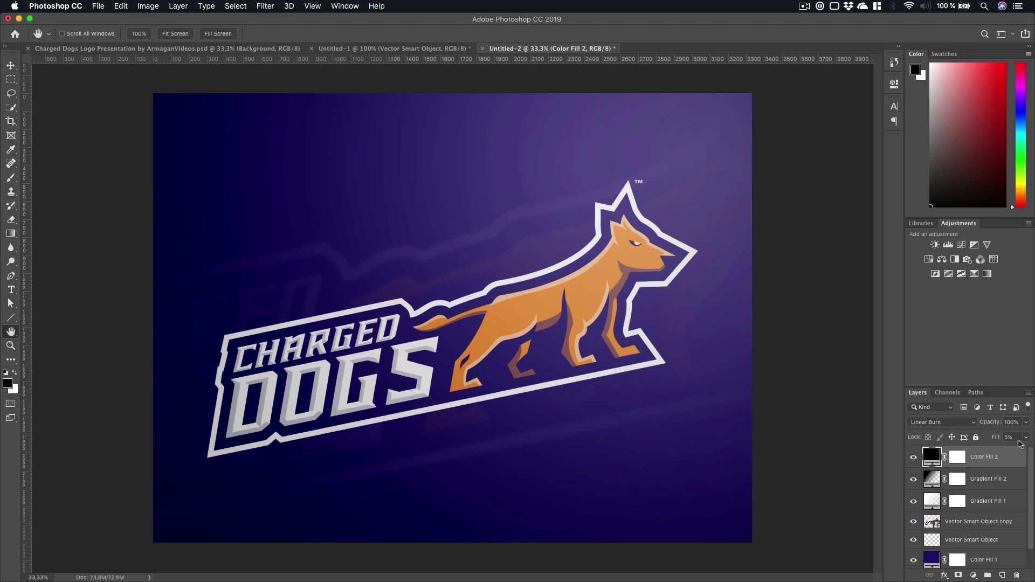
- Compare the design with and without the black colour fill, leave that layer hidden, and check against the finished presentation document
left_click(912, 457)
left_click(913, 457)
left_click(910, 458)
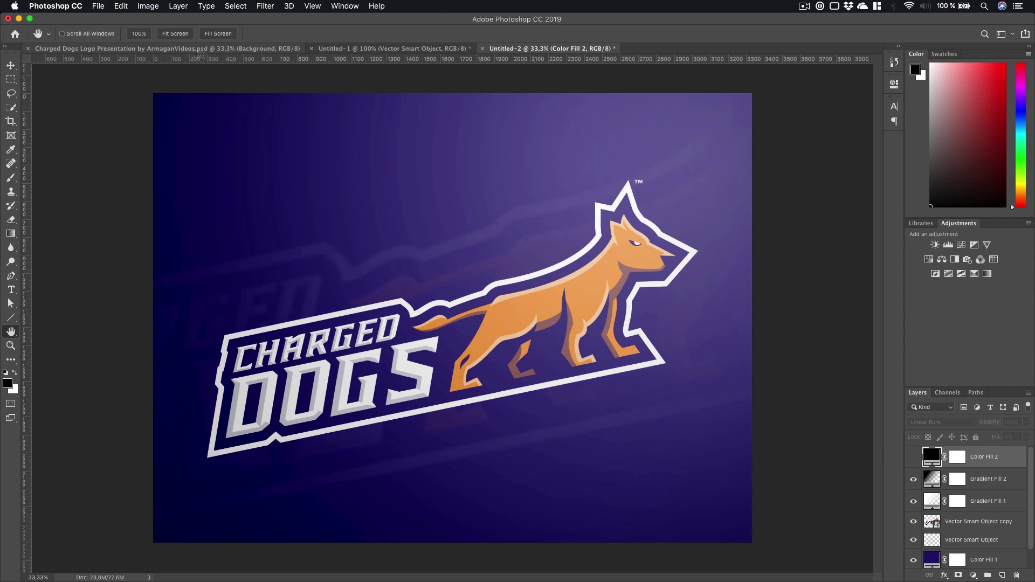
left_click(169, 50)
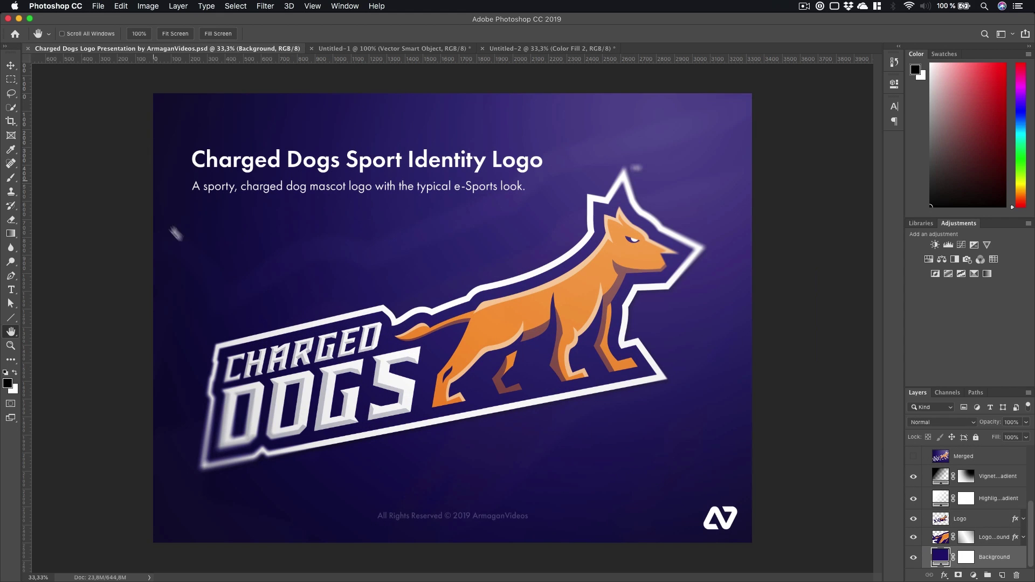
left_click(560, 51)
- Apply a 20 px Iris Blur to the front logo layer with the ellipse widened across most of the canvas, and compare with the finished presentation
scroll(979, 525, "down", 2)
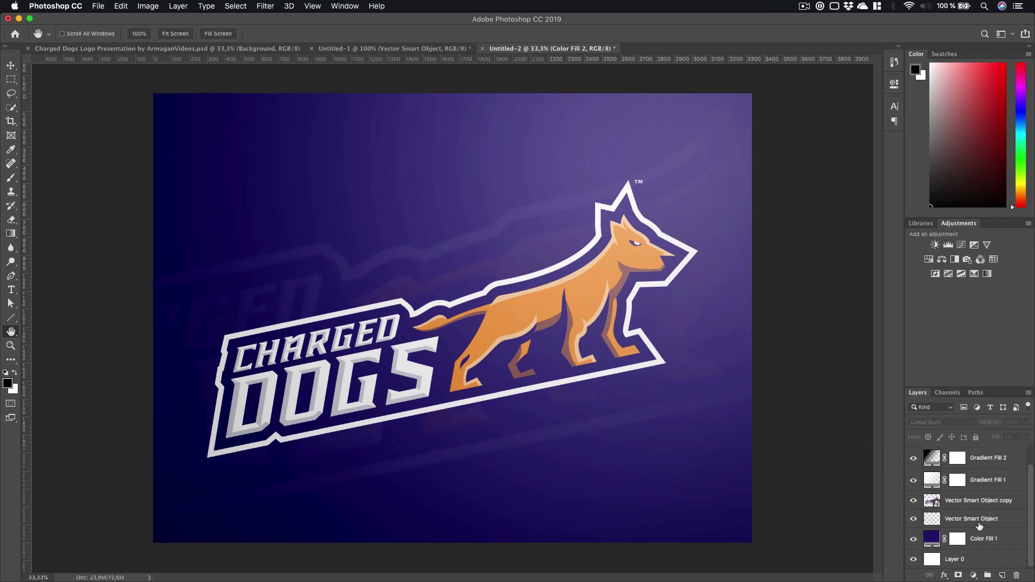
left_click(962, 500)
left_click(913, 500)
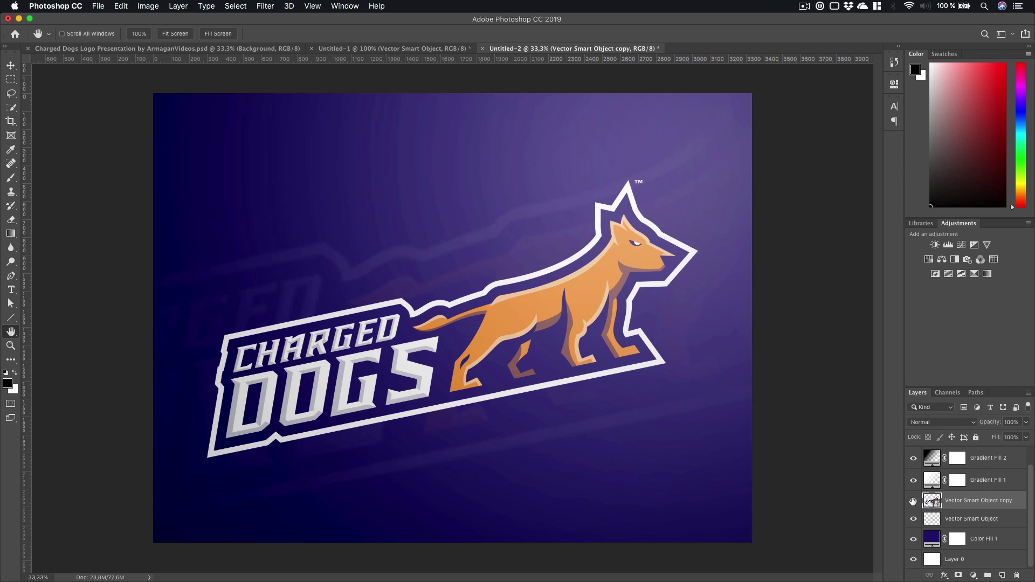
left_click(265, 6)
mouse_move(302, 145)
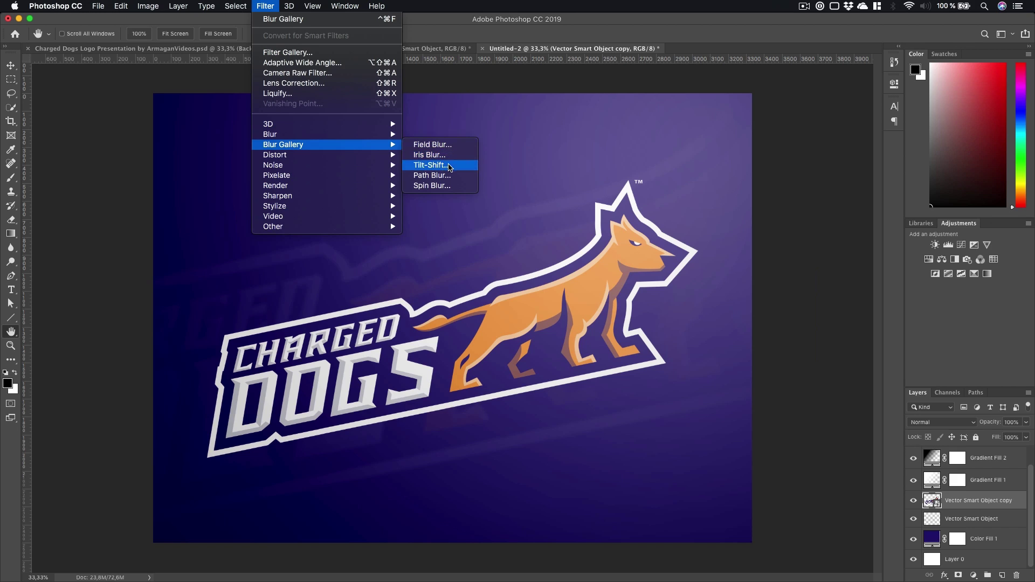
left_click(451, 156)
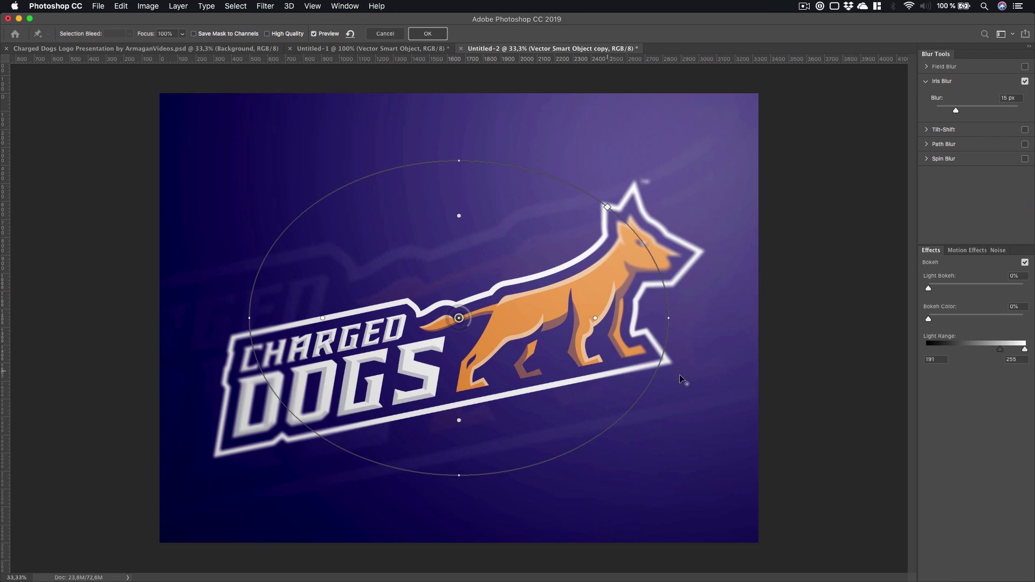
left_click_drag(663, 359, 746, 362)
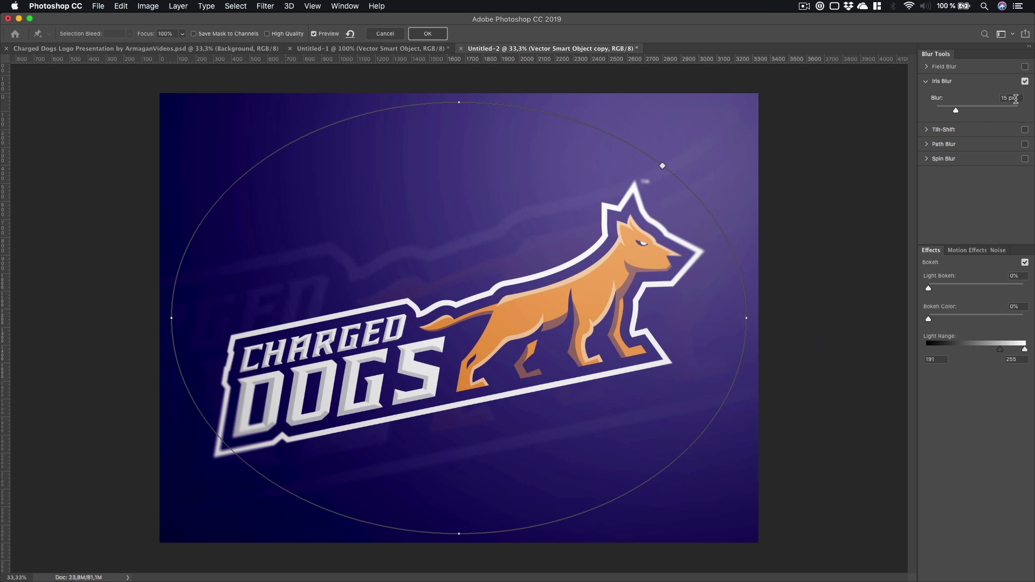
type("20")
key("Return")
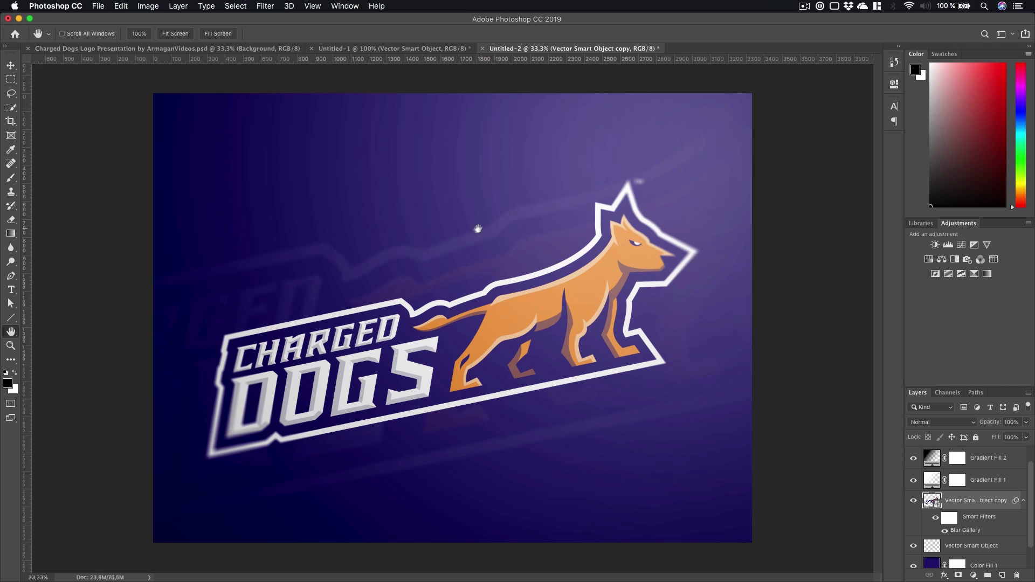
left_click(191, 48)
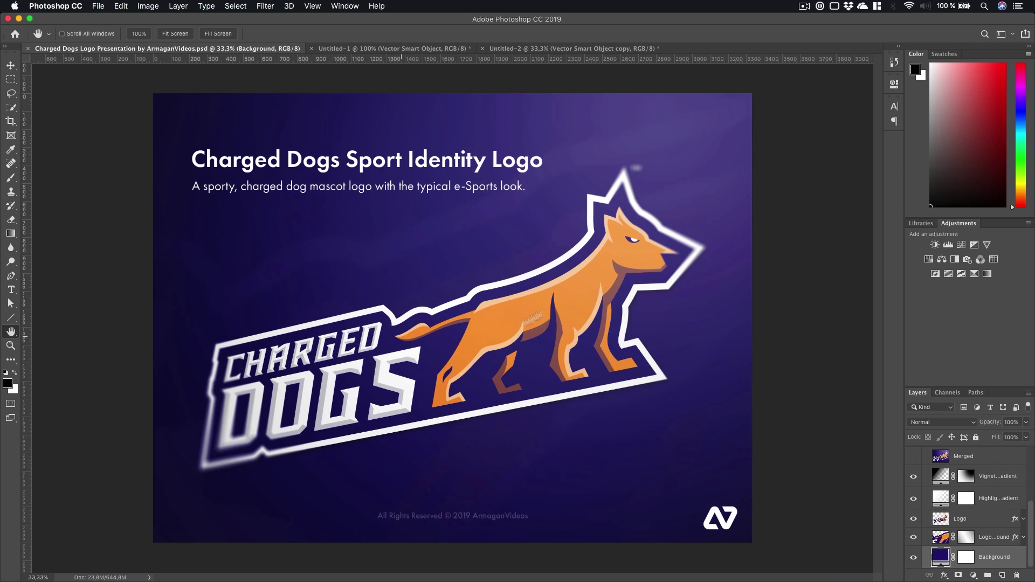